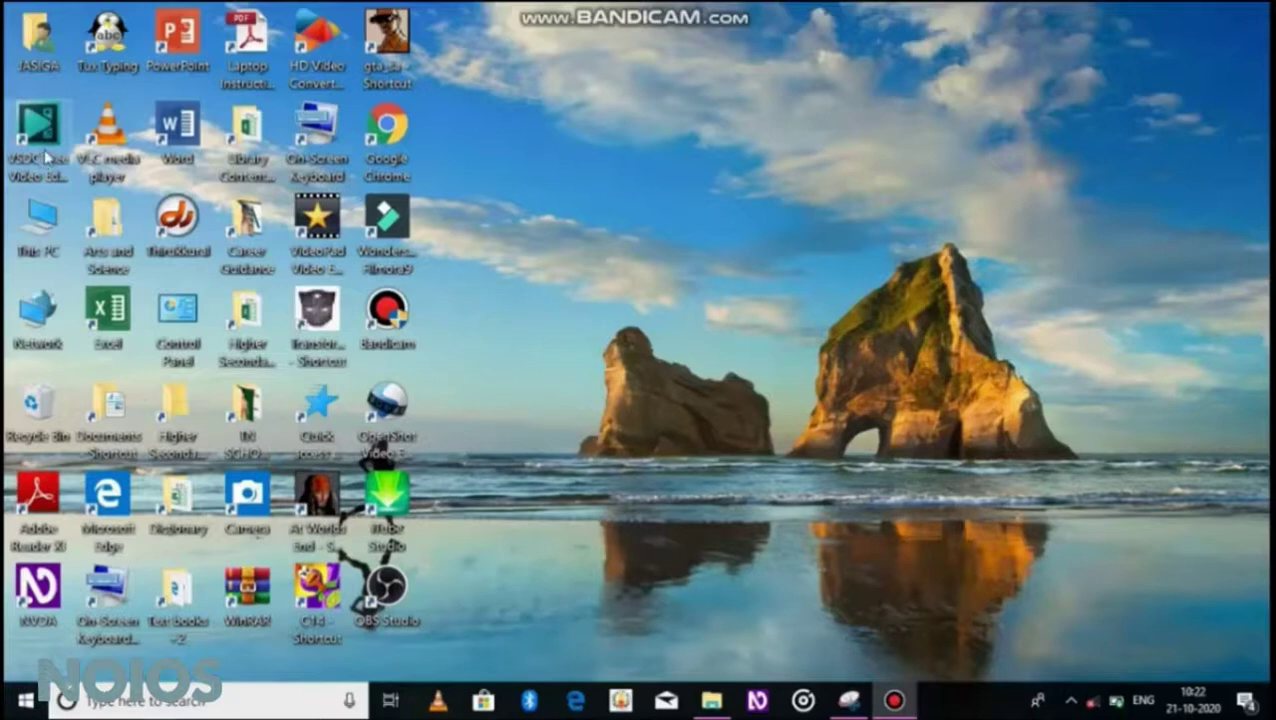
Open VSDC Free Video Editor, dismiss the upgrade offer, and create a blank project titled BE COOL with the default settings
double_click(45, 155)
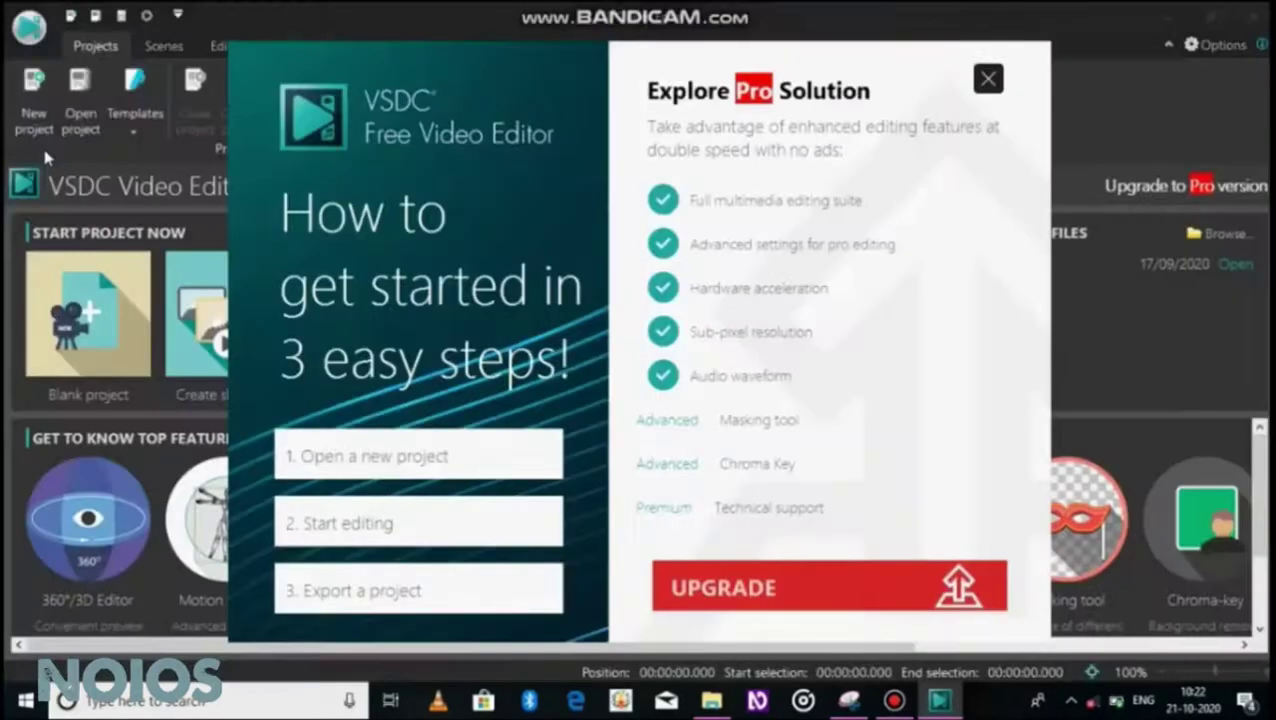
click(988, 79)
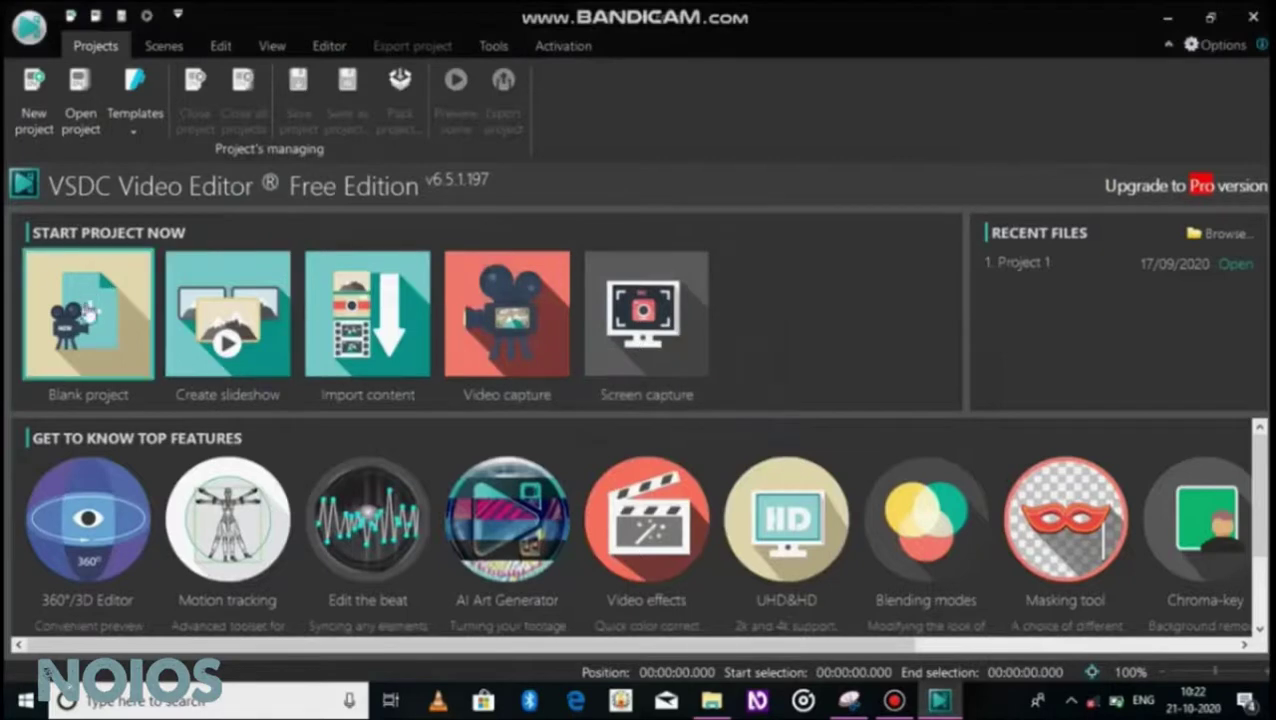
click(89, 312)
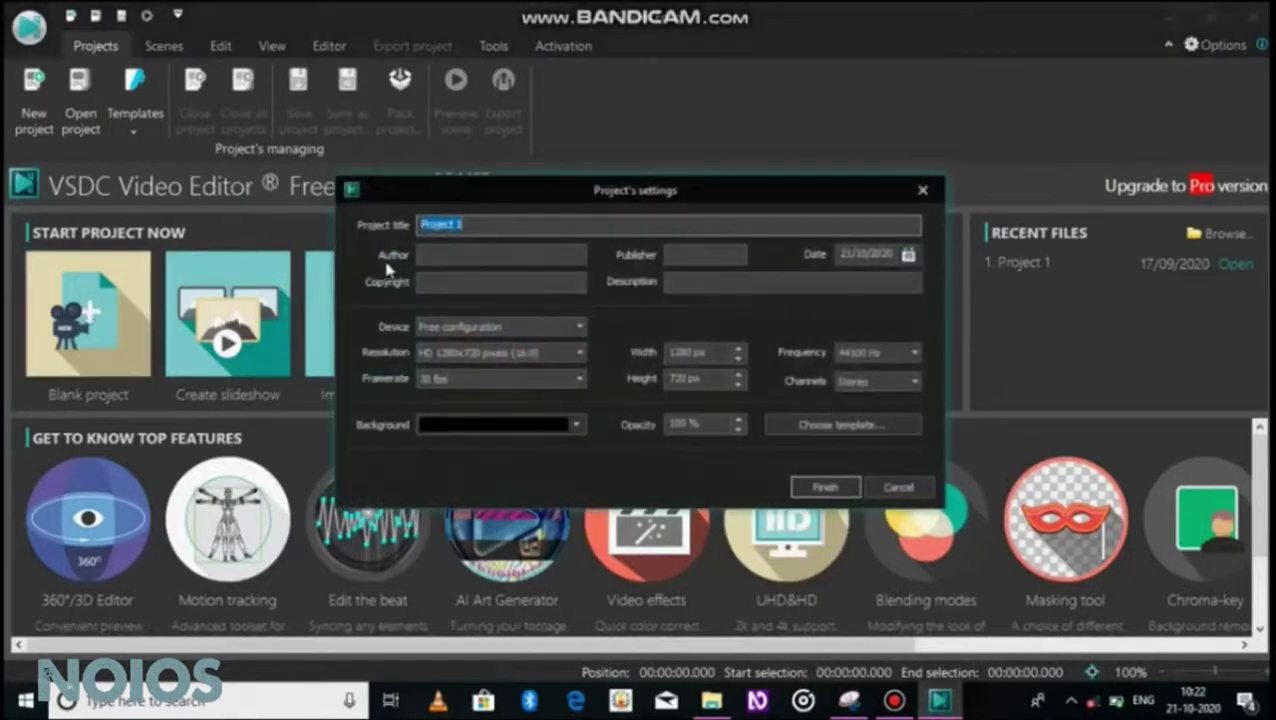
click(585, 231)
click(825, 487)
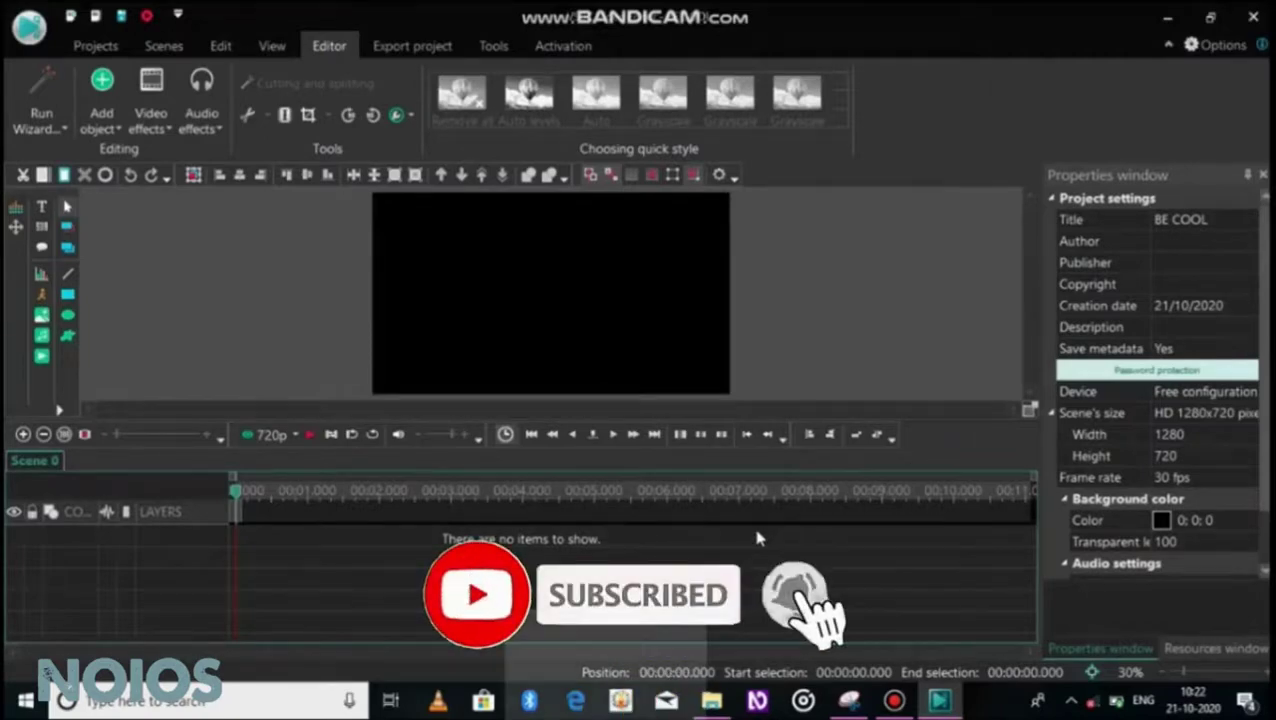
Copy the video production ID_4118251 from drive D: in File Explorer and paste it into the VSDC scene
click(711, 701)
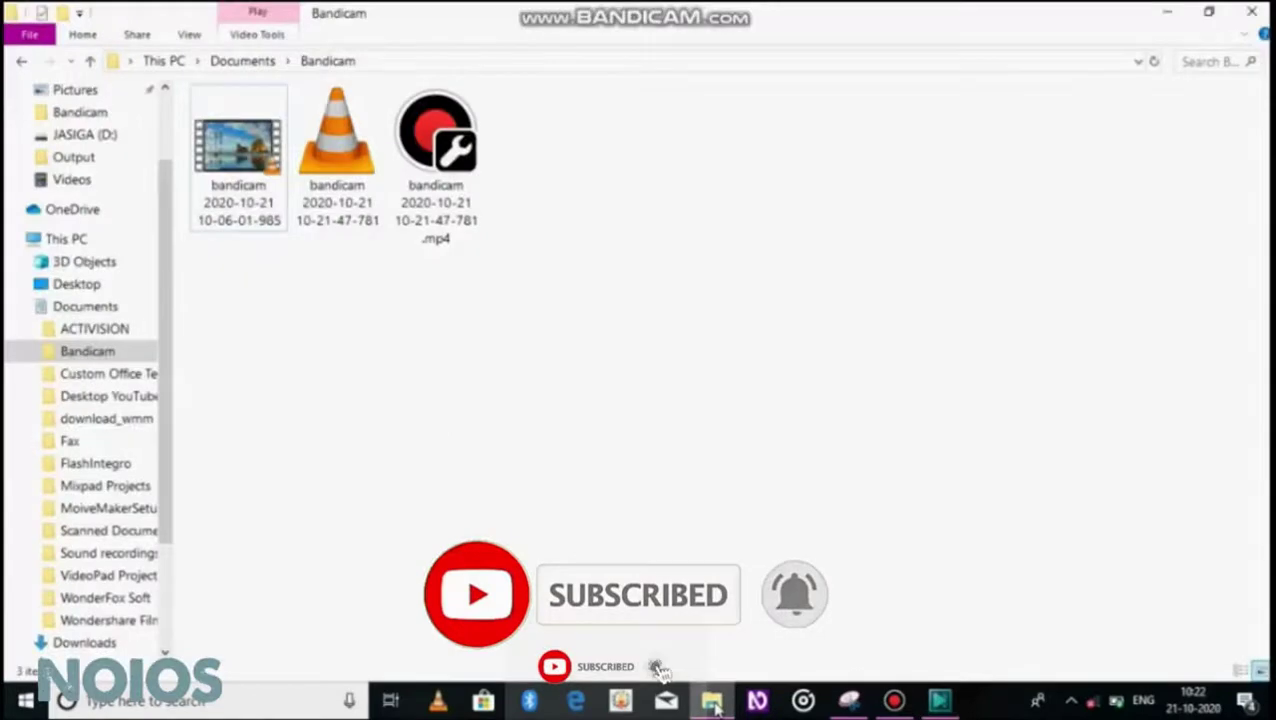
click(21, 61)
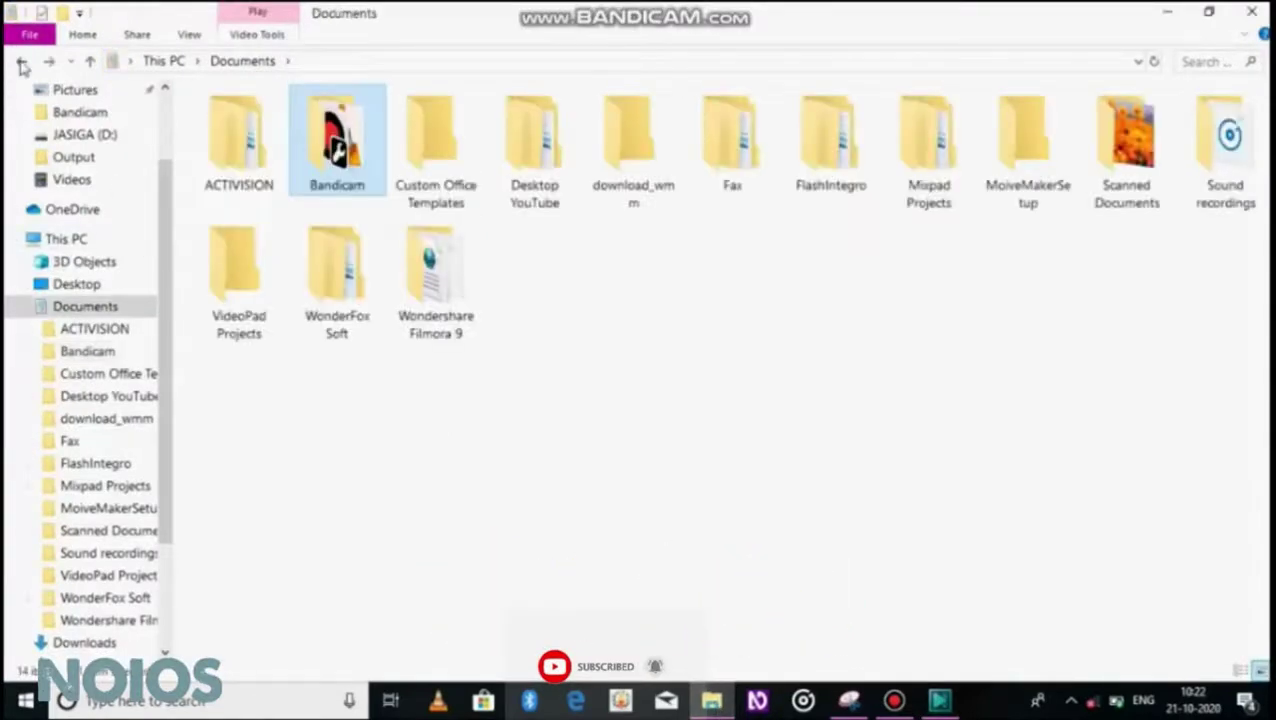
click(21, 61)
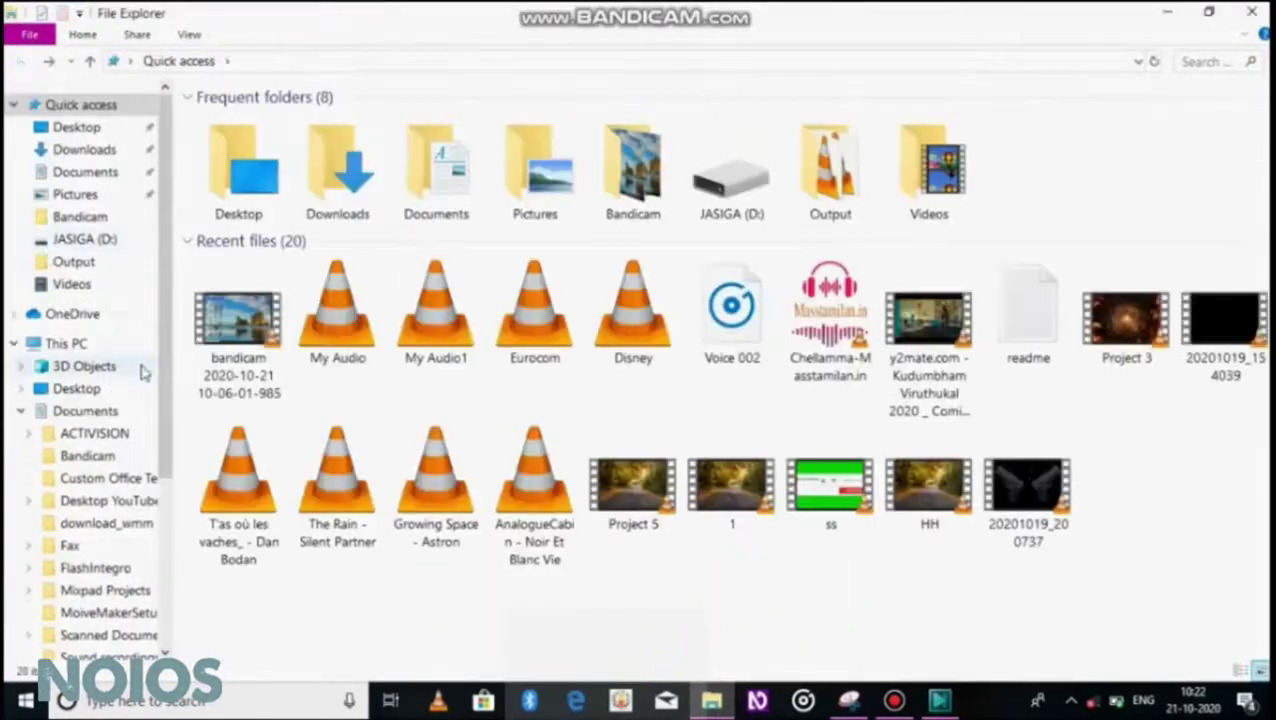
click(122, 240)
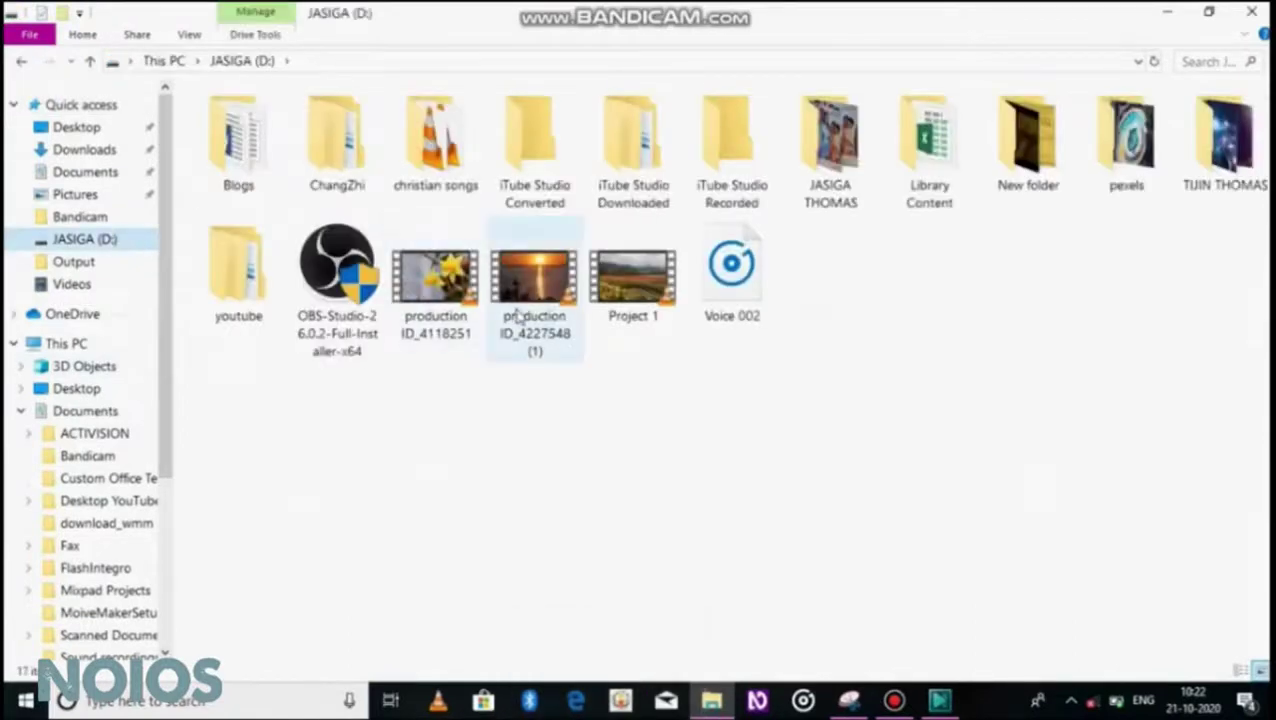
click(410, 293)
right_click(410, 293)
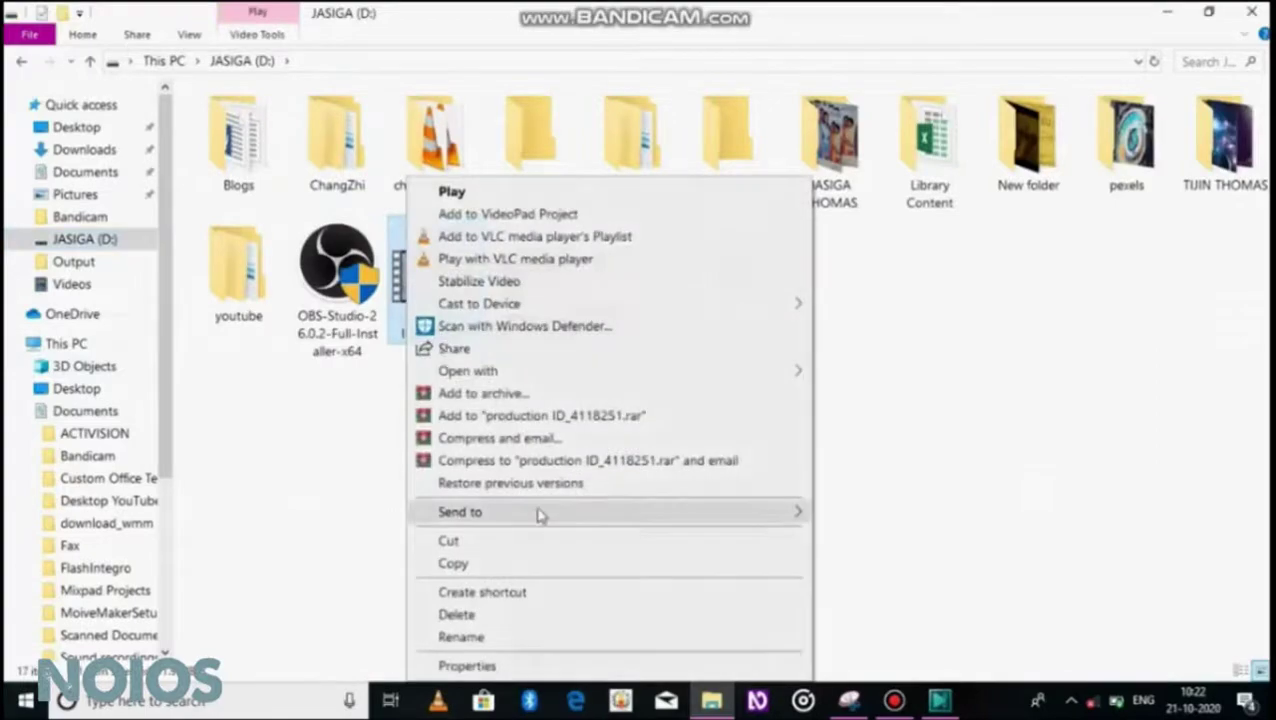
click(540, 566)
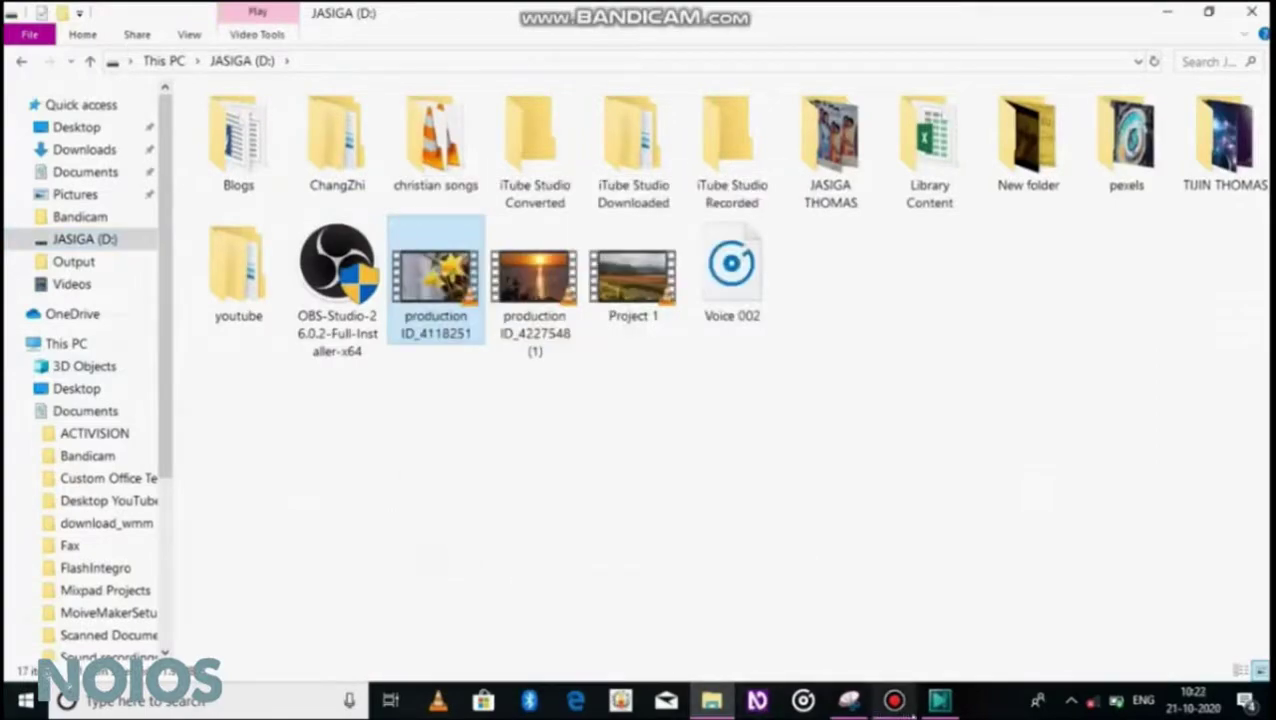
click(938, 702)
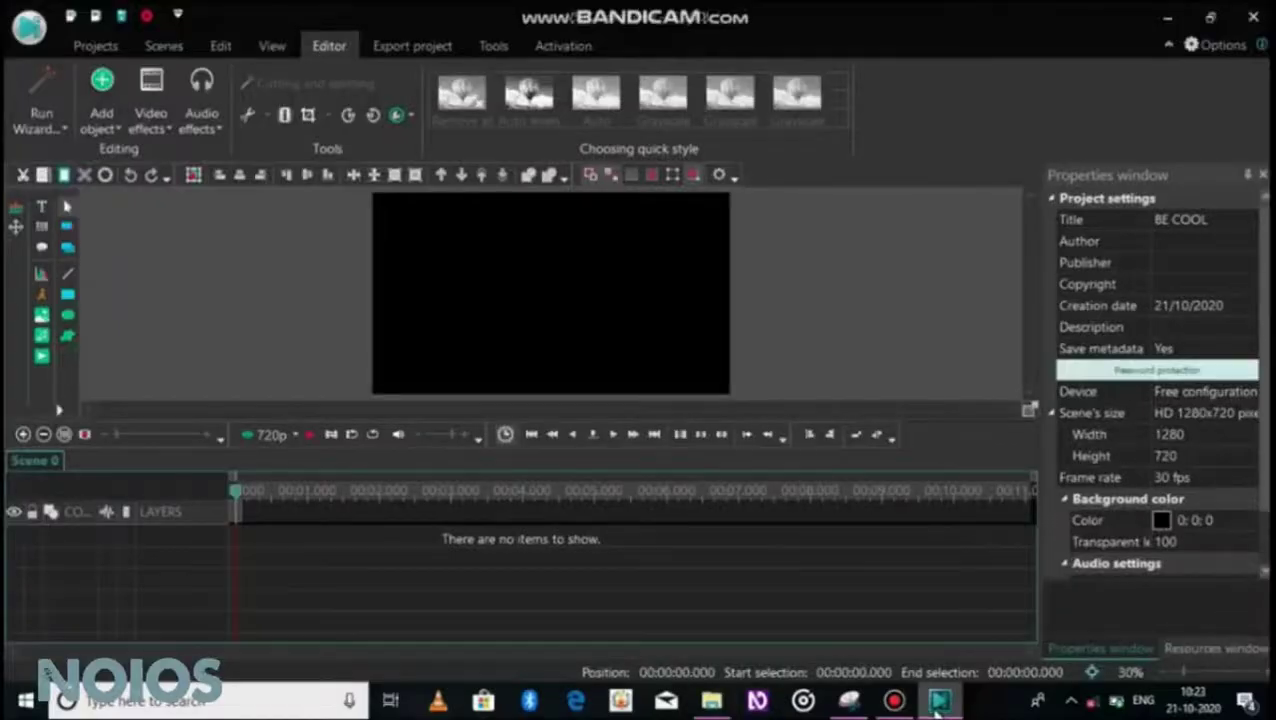
key(ctrl+v)
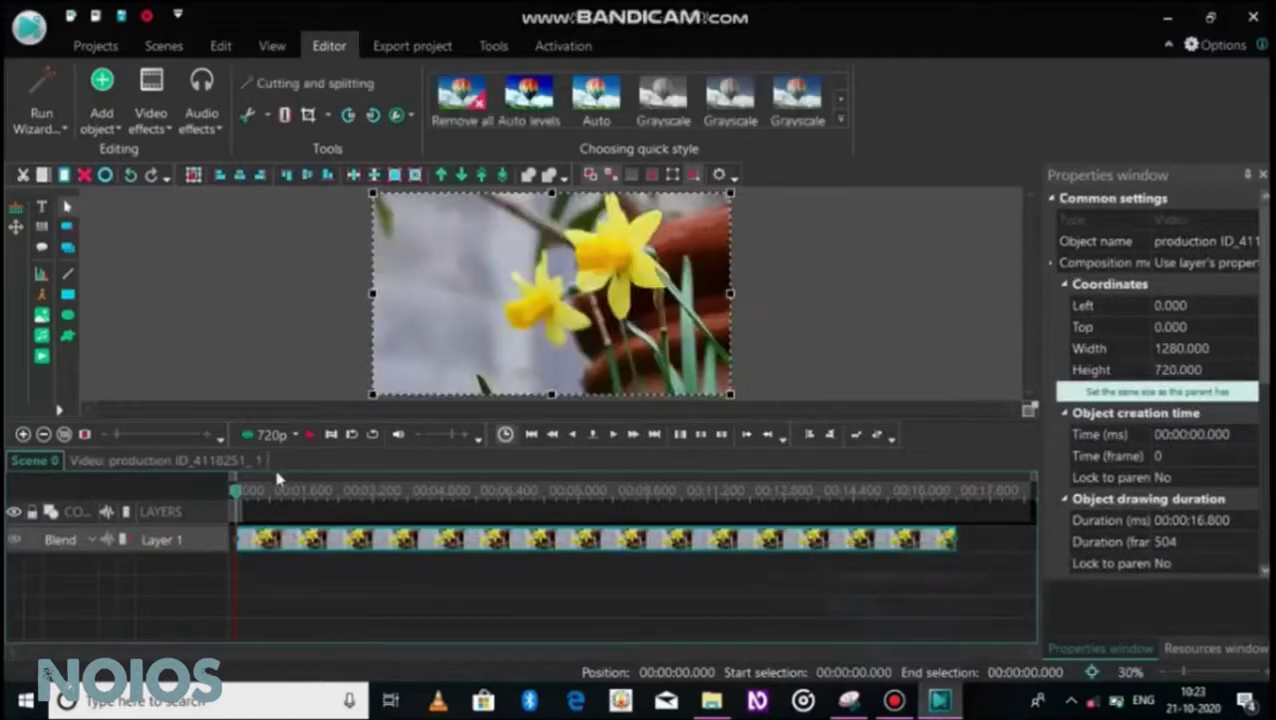
Add the video production ID_4227548 (1) from File Explorer to the VSDC scene at the first clip's end, 00:00:16.800
drag(238, 497, 957, 498)
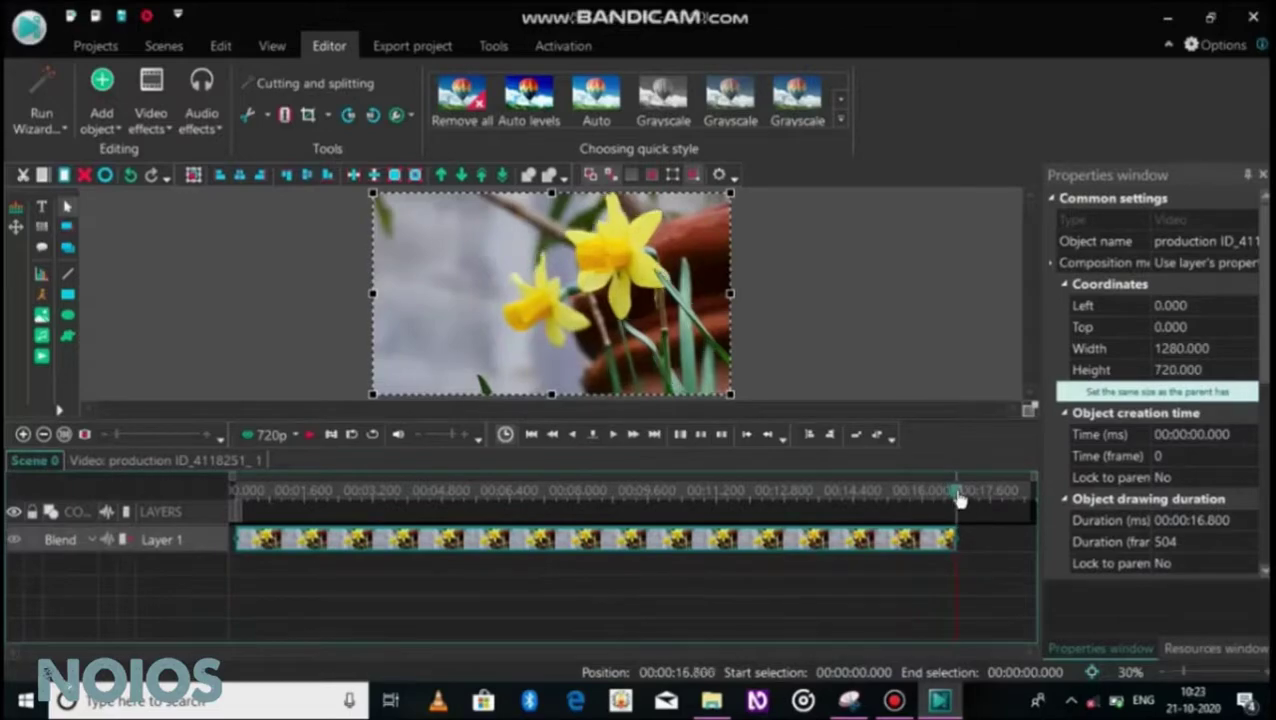
click(710, 701)
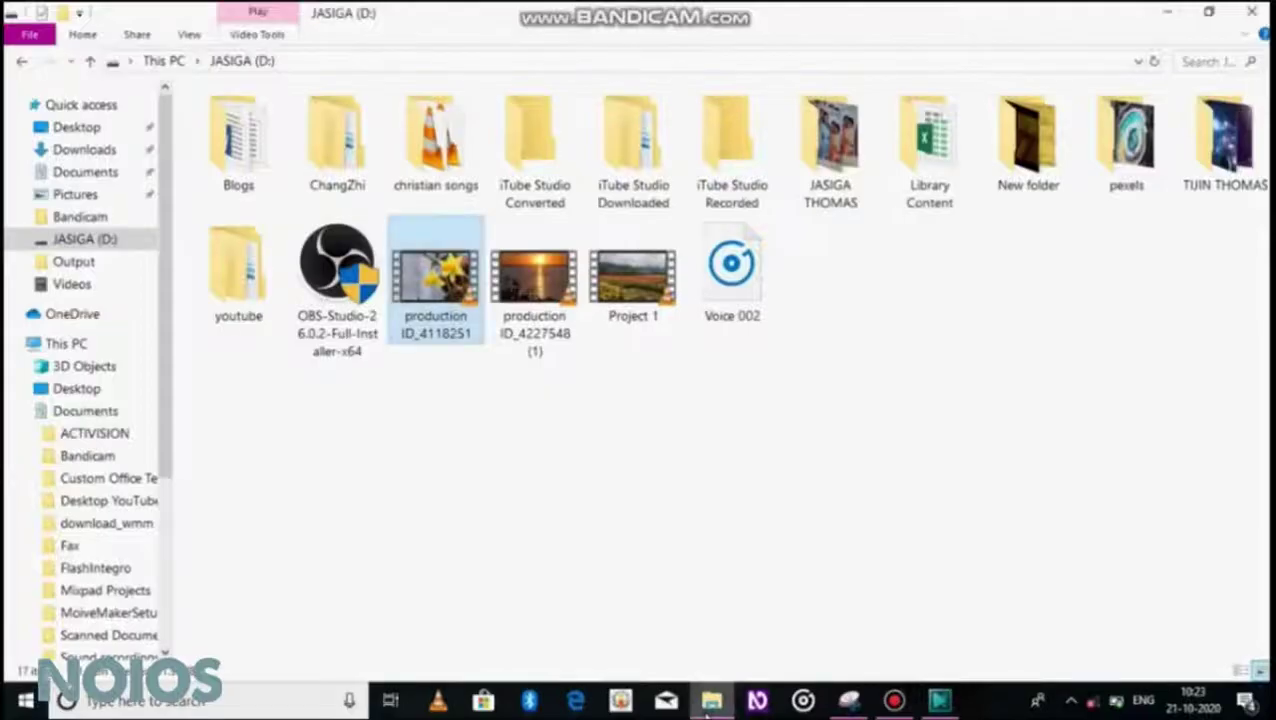
right_click(526, 315)
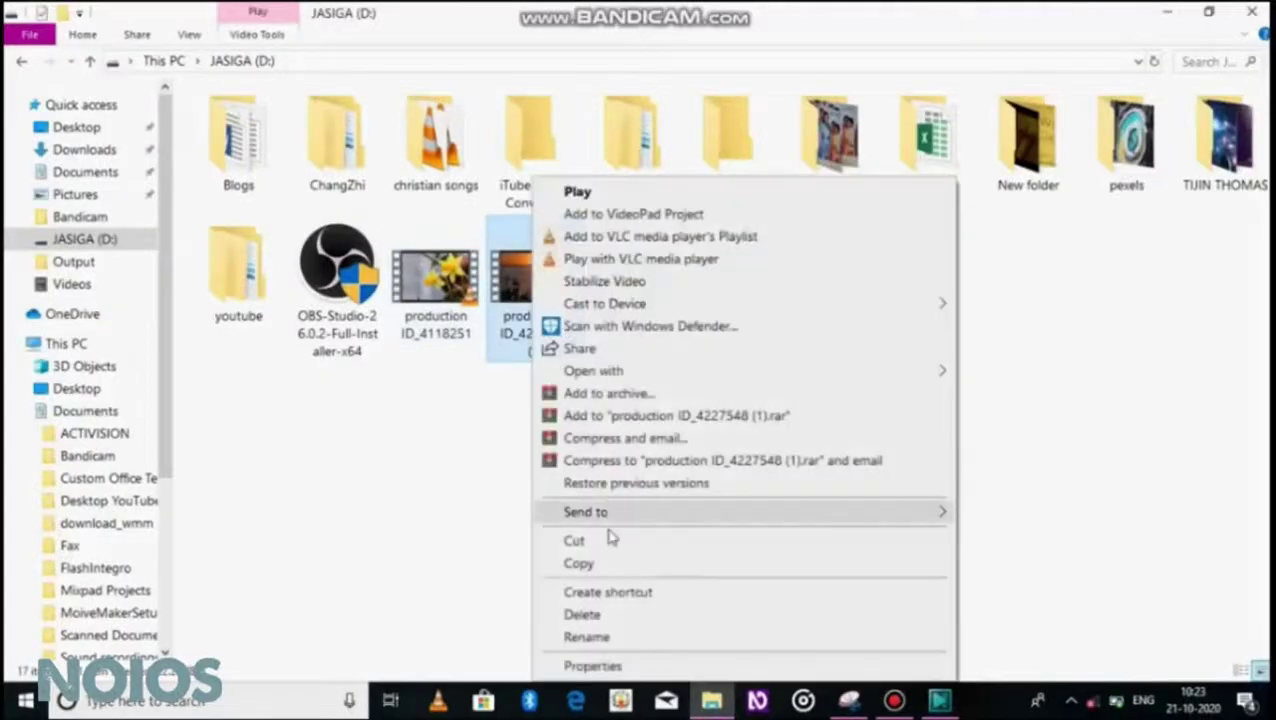
click(628, 566)
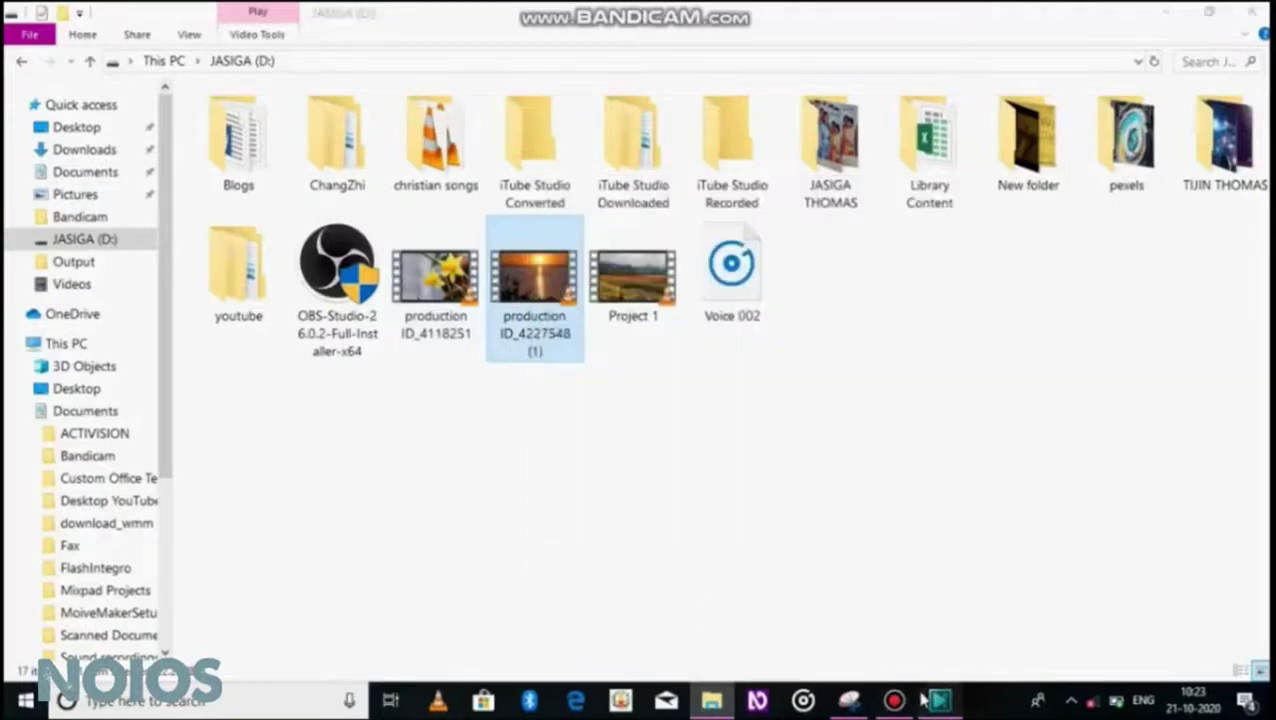
click(926, 699)
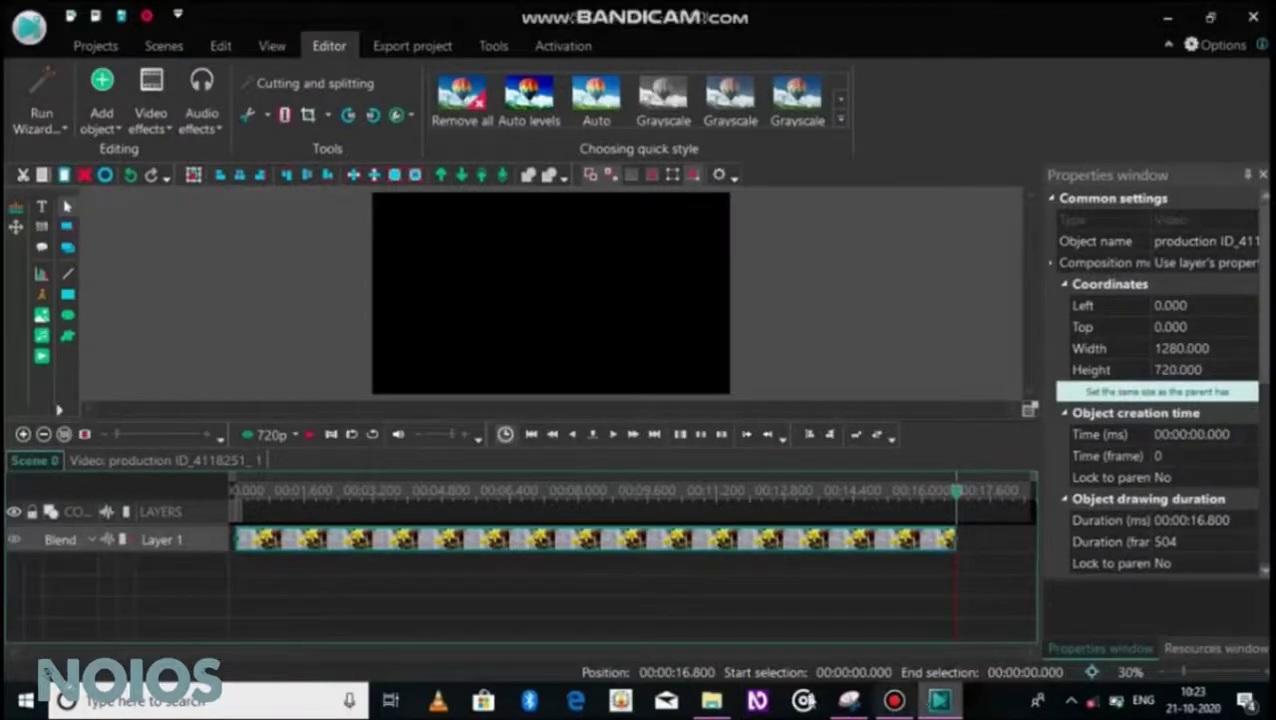
key(ctrl+v)
Add the video Project 1 from File Explorer to the VSDC scene at the second clip's end, 00:00:48.200
click(712, 700)
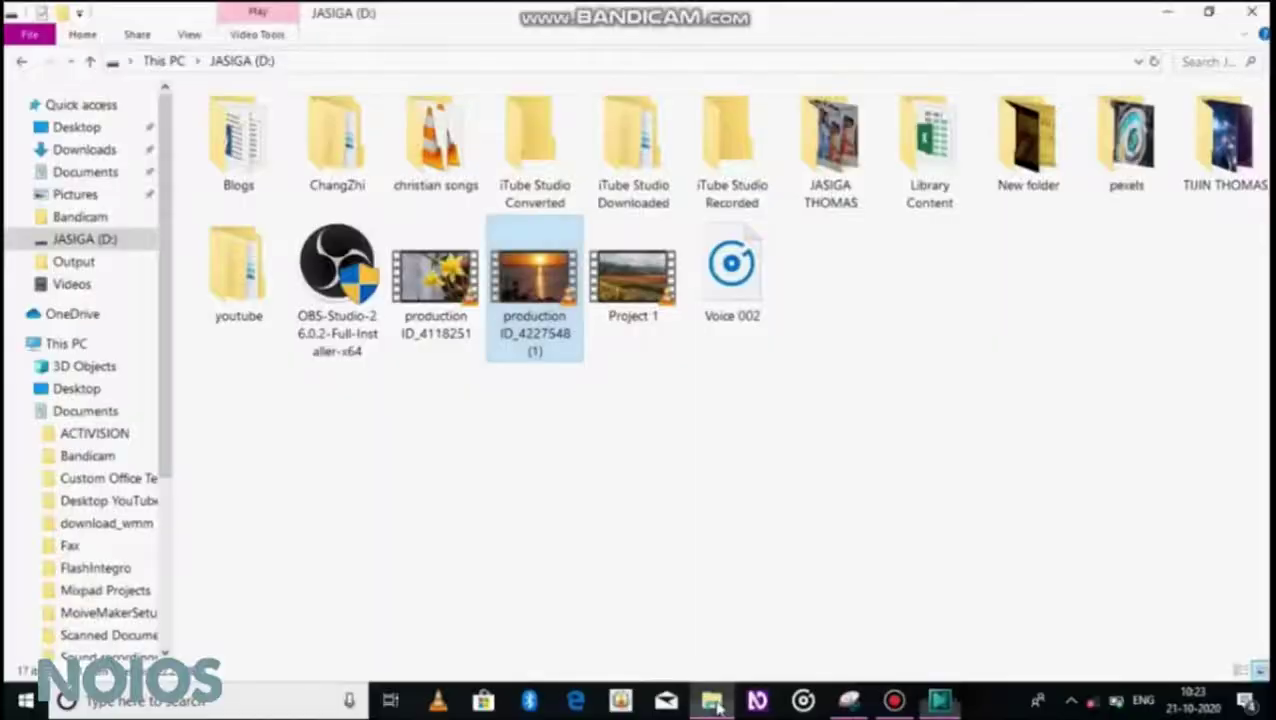
click(619, 309)
right_click(621, 309)
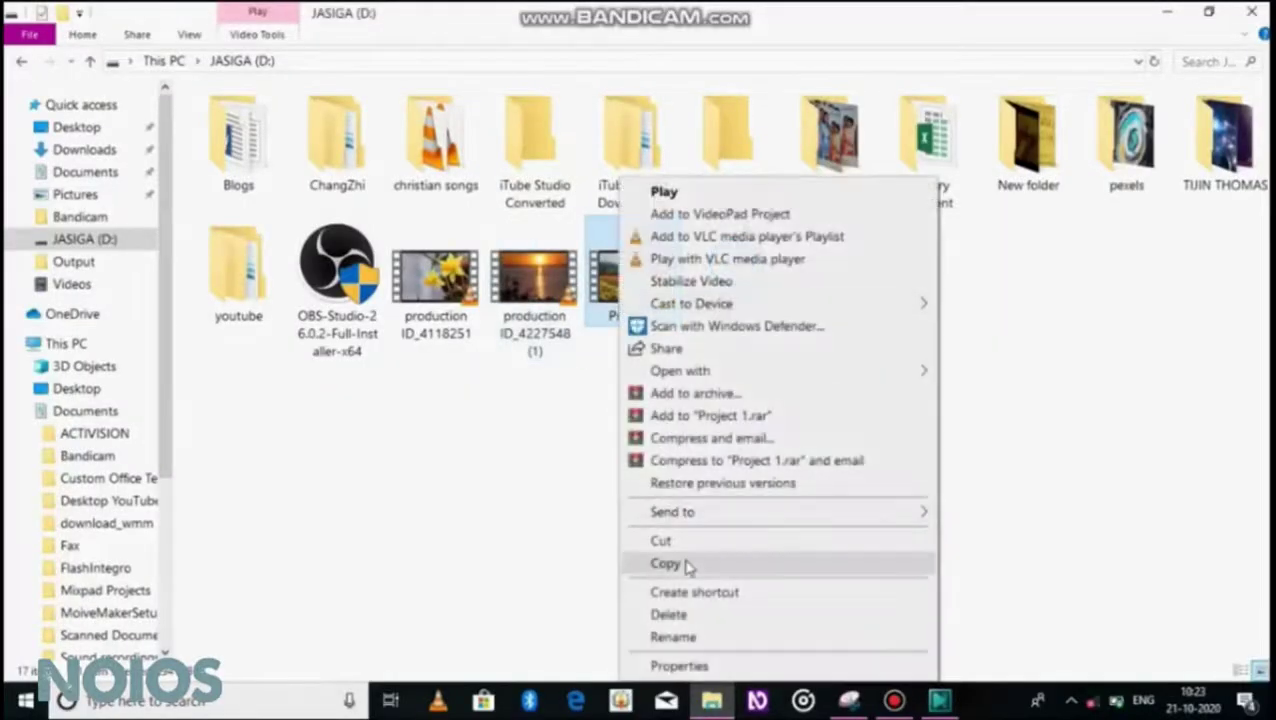
click(688, 566)
click(938, 700)
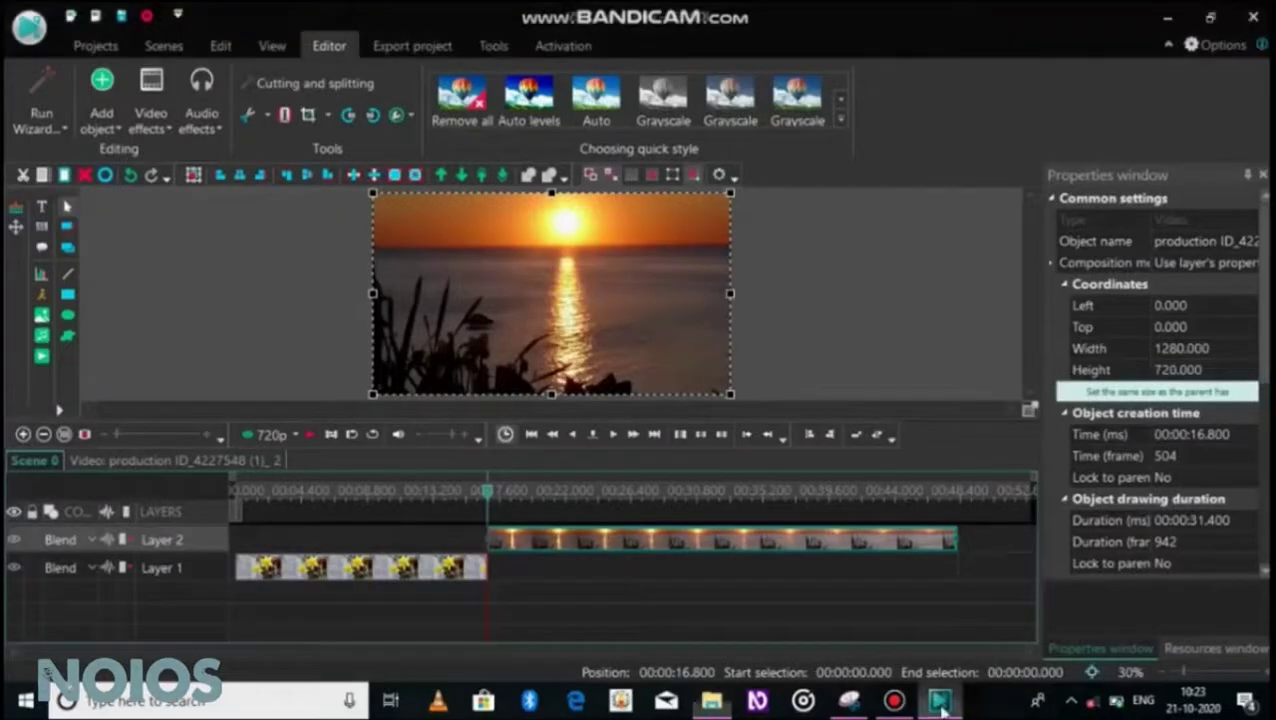
drag(487, 491, 959, 531)
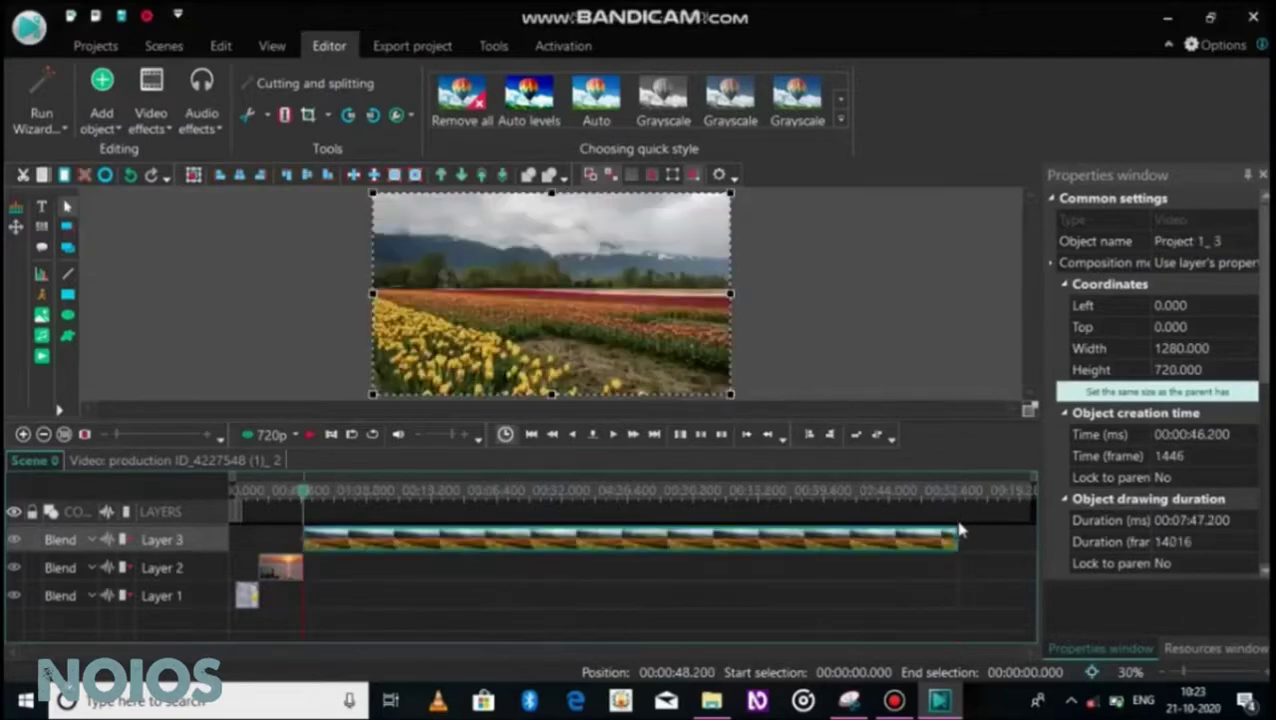
Move the second and third clips onto Layer 1 and shorten the Project 1 clip to about 54 seconds
drag(273, 580, 273, 600)
drag(647, 550, 650, 560)
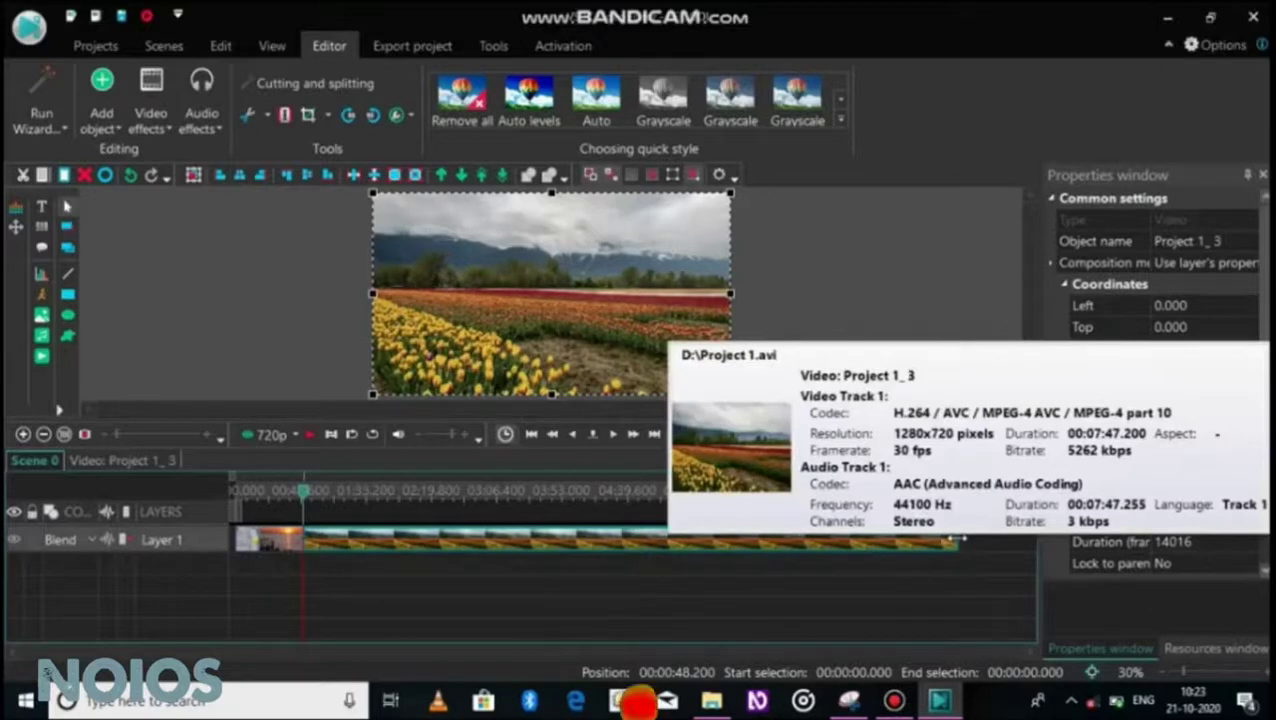
drag(958, 540, 378, 564)
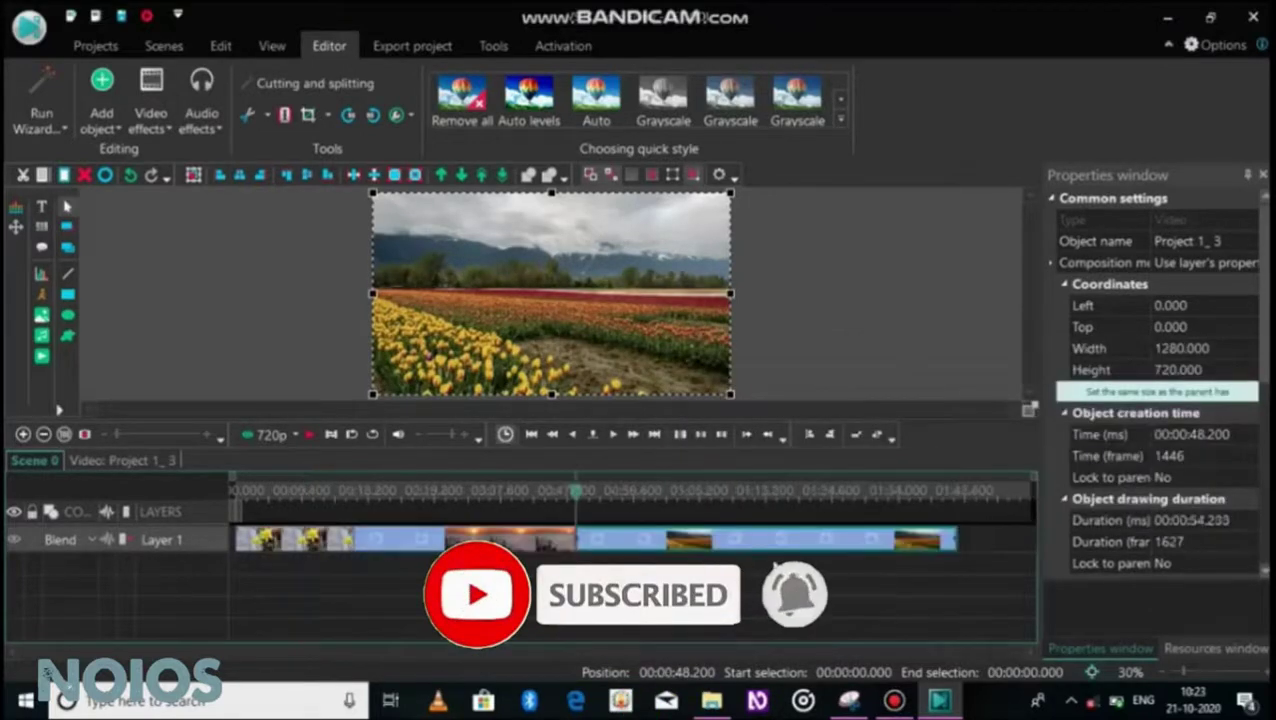
Copy Freefall - Anno Domini Beats from the youtube\musics folder on drive D: and paste it at the start of the VSDC scene
drag(585, 508, 199, 499)
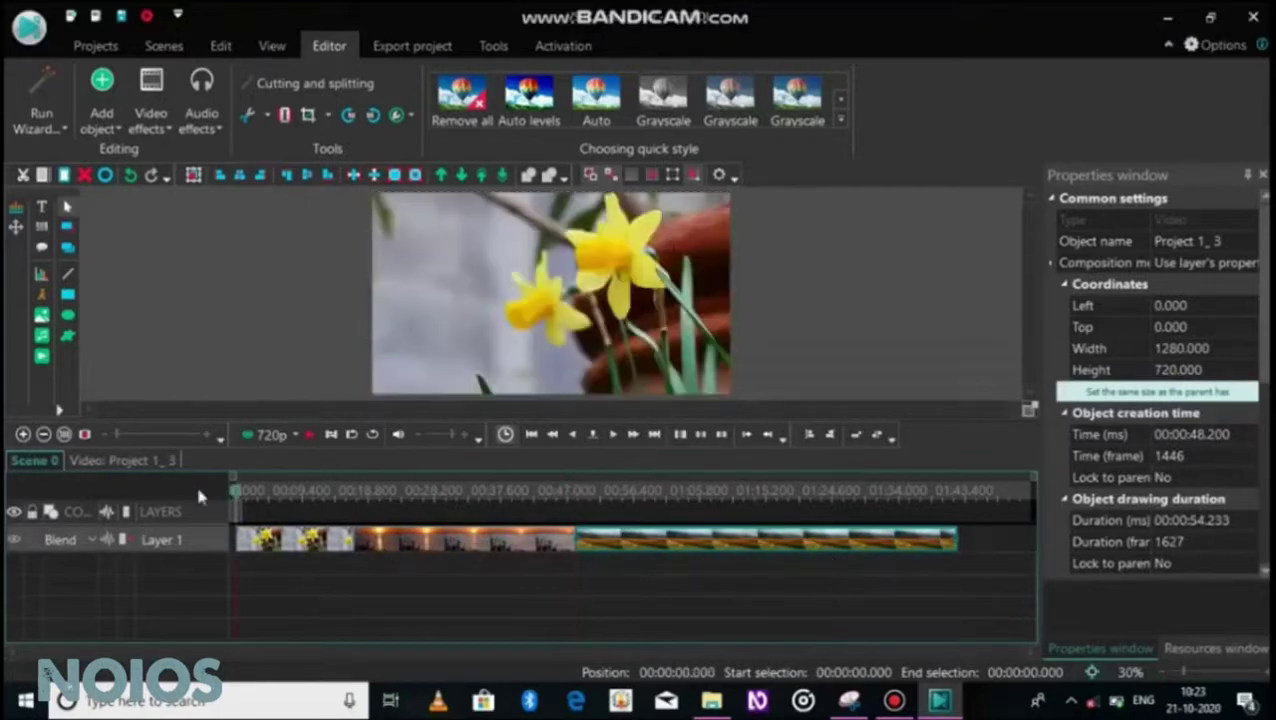
mouse_move(711, 700)
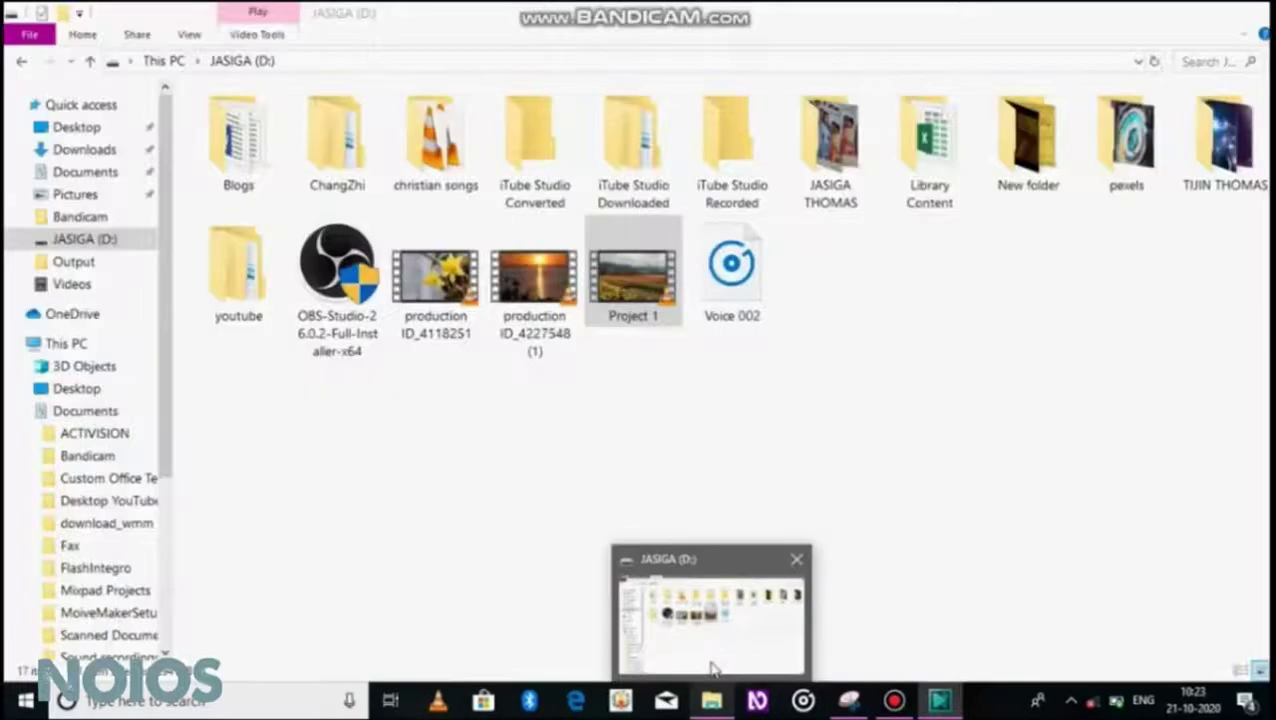
click(713, 668)
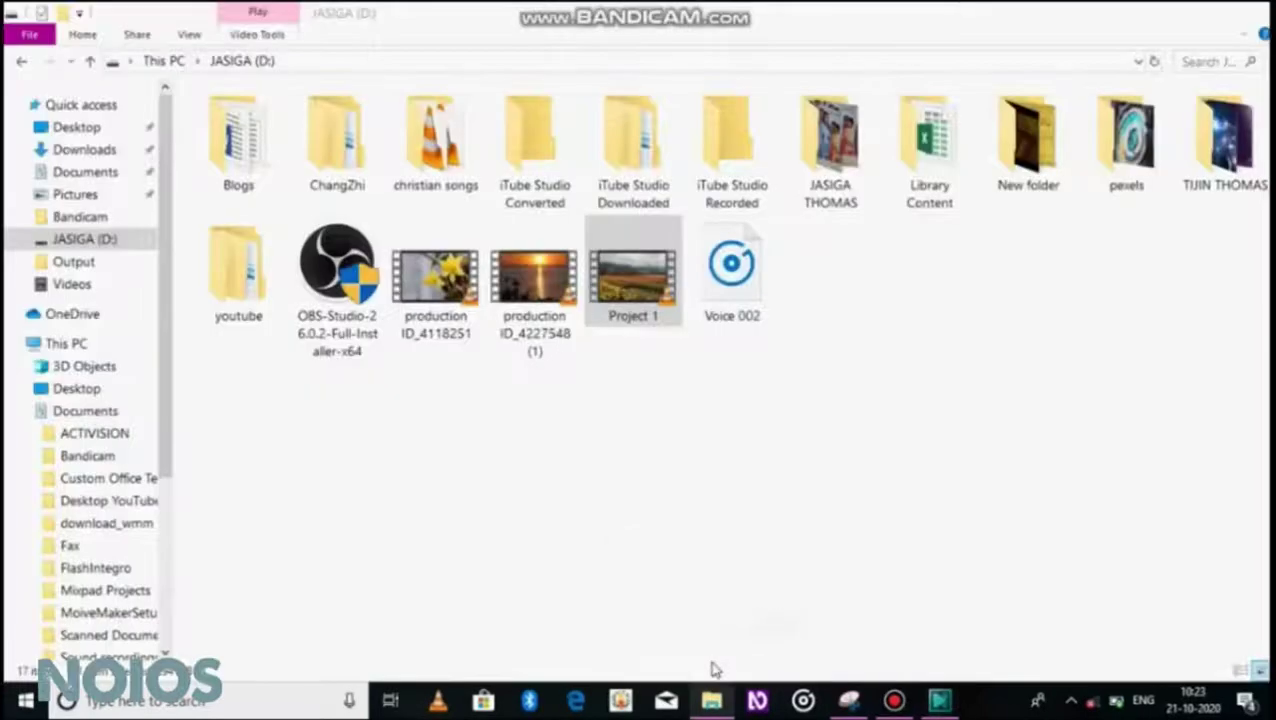
double_click(247, 308)
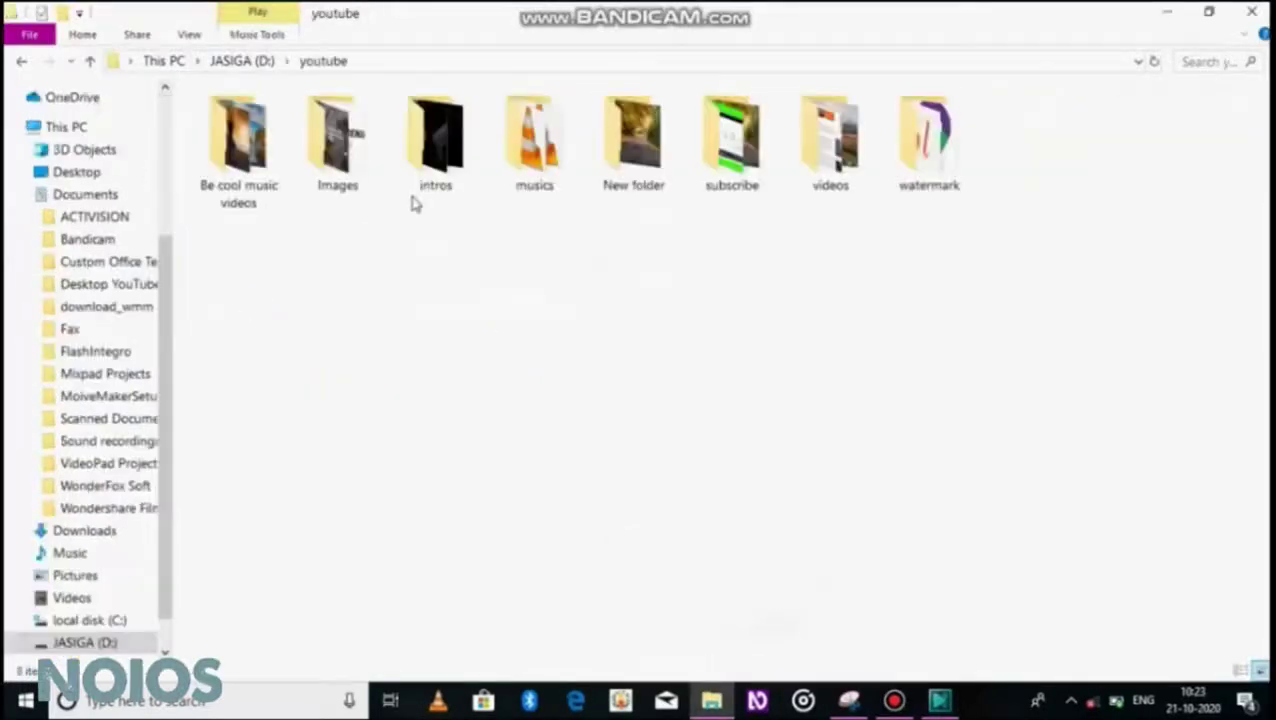
double_click(561, 177)
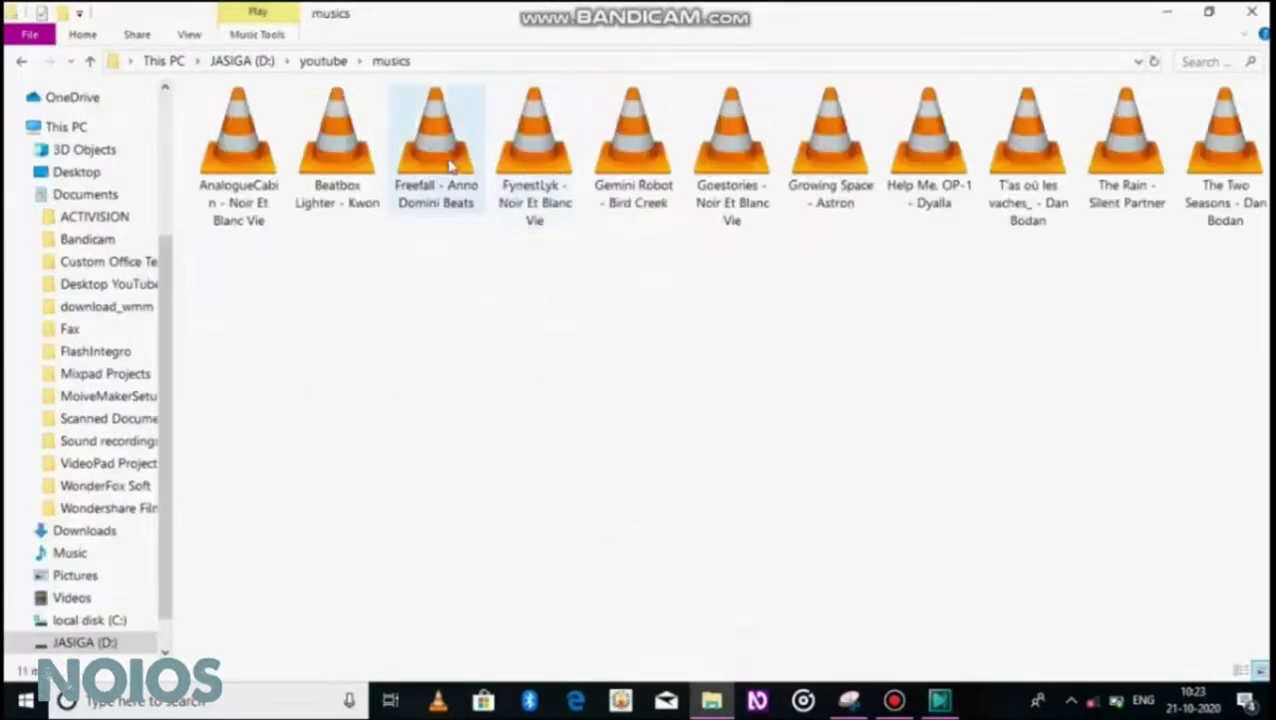
click(447, 168)
right_click(449, 168)
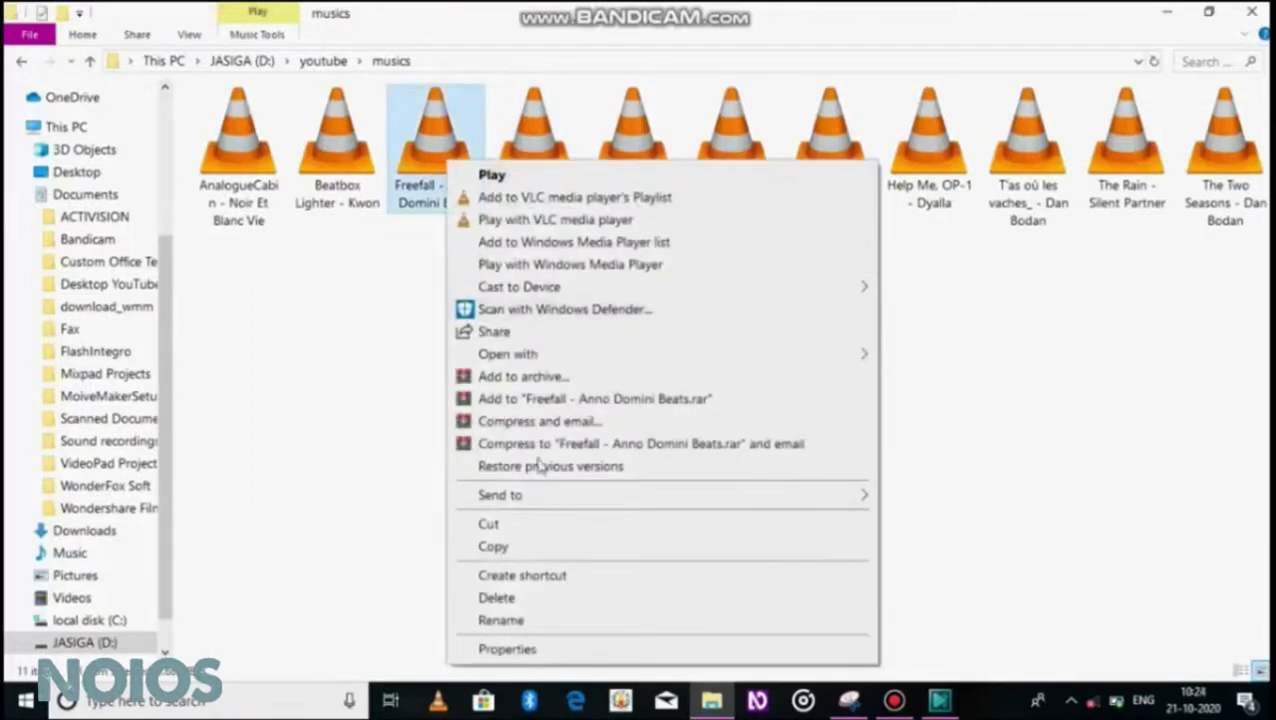
click(562, 556)
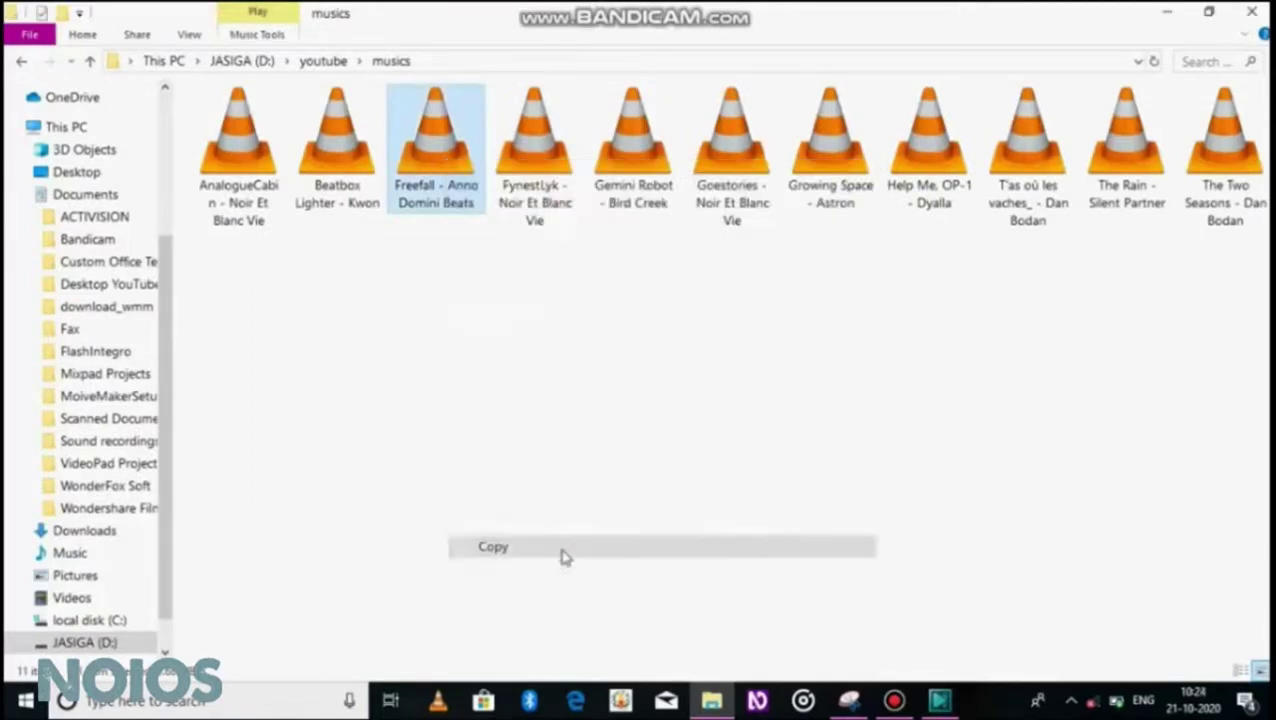
click(938, 702)
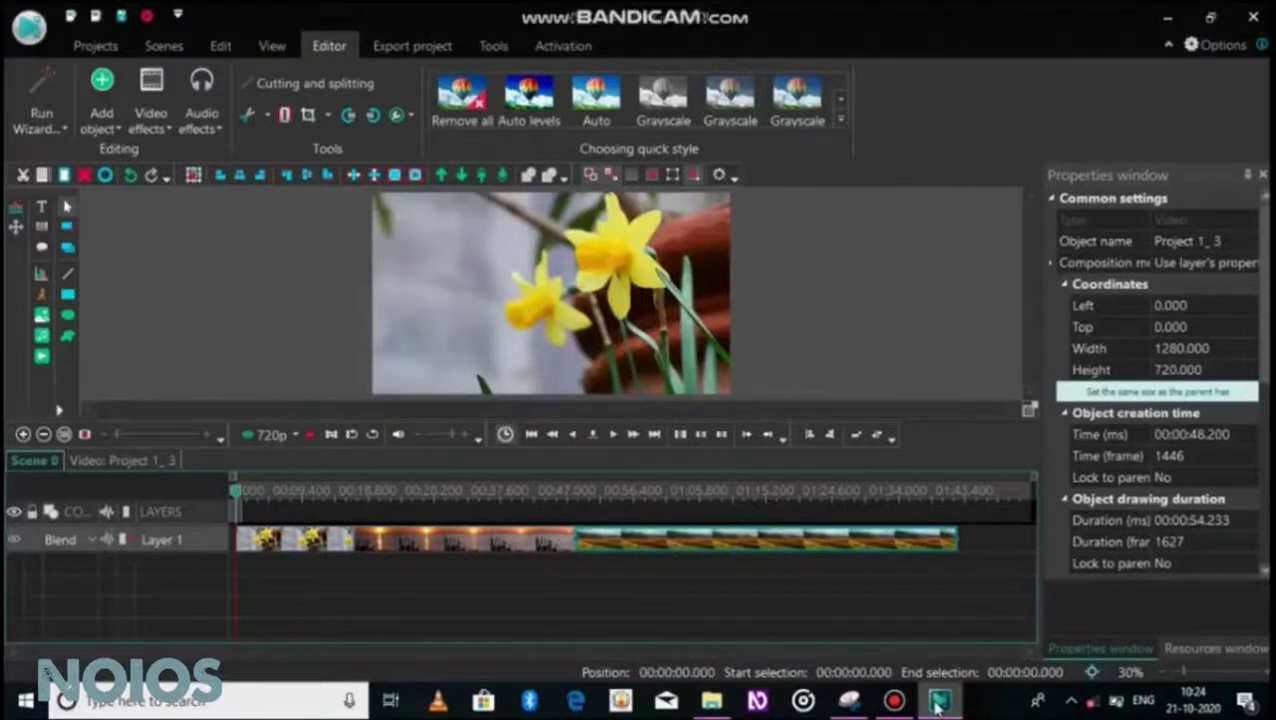
key(ctrl+v)
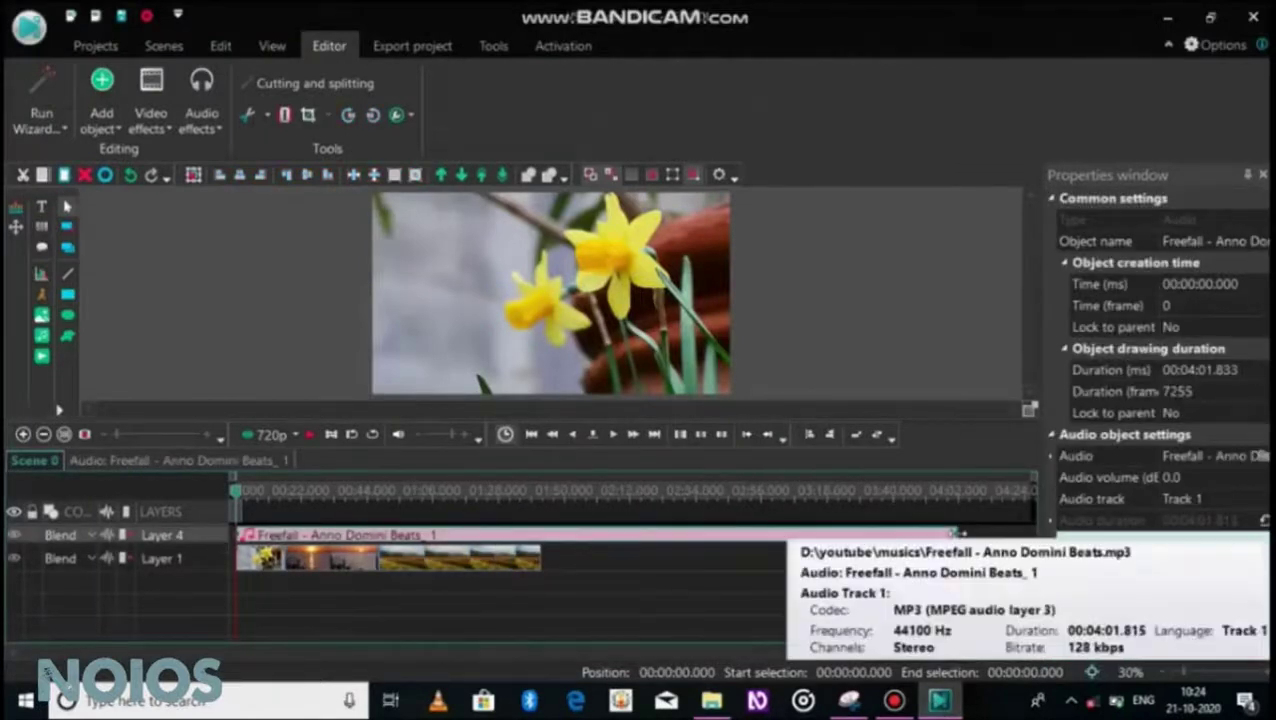
Trim the Freefall music clip to the end of the last video, 00:01:42.433 long, and play the scene
drag(959, 535, 501, 536)
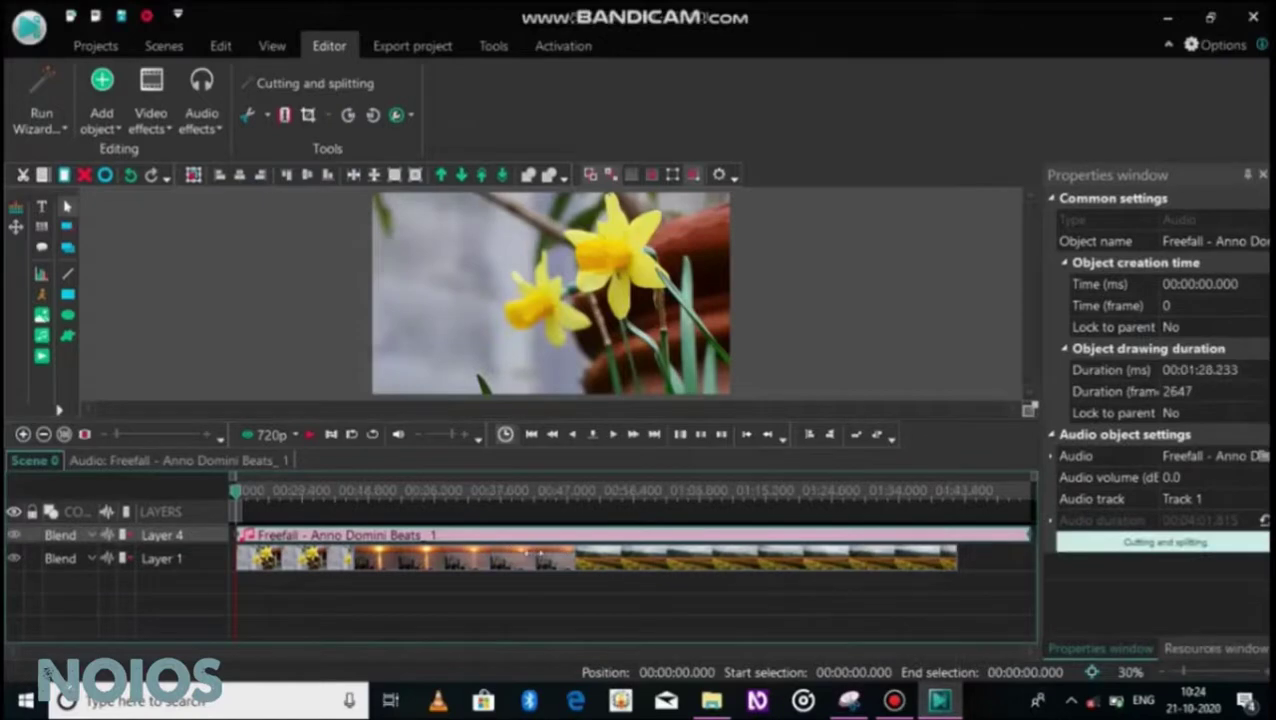
drag(958, 536, 896, 535)
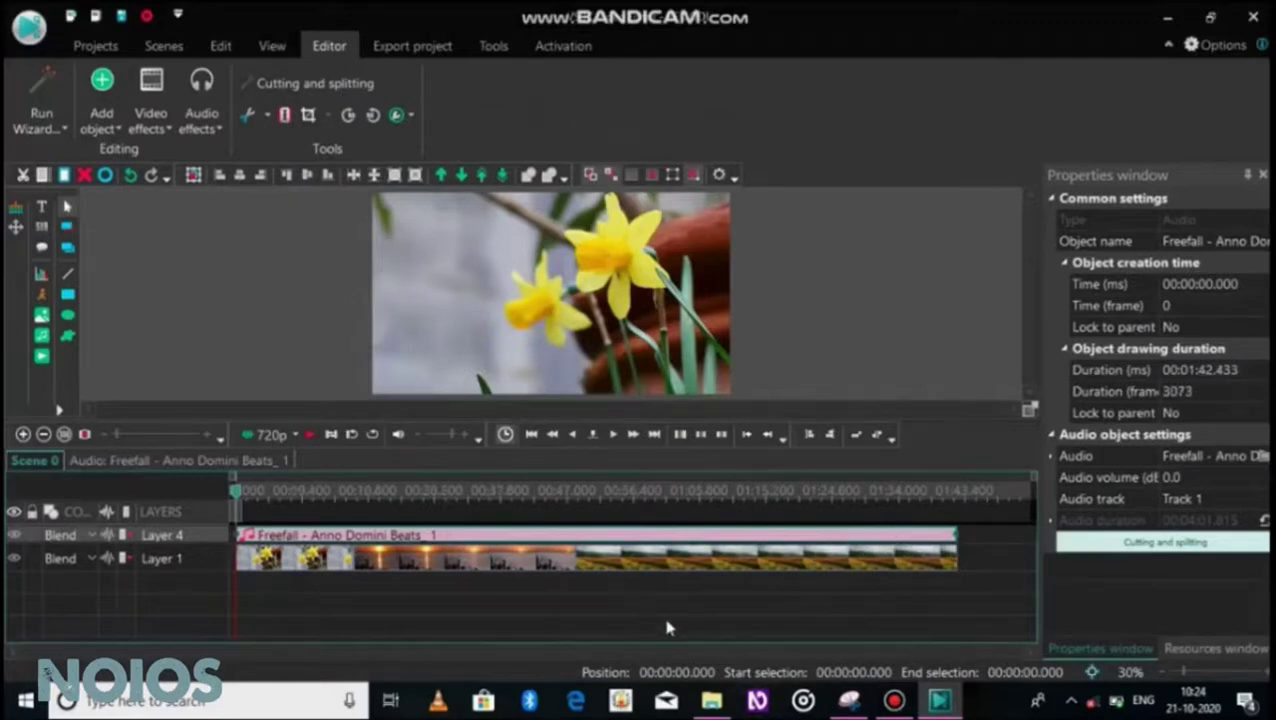
key(space)
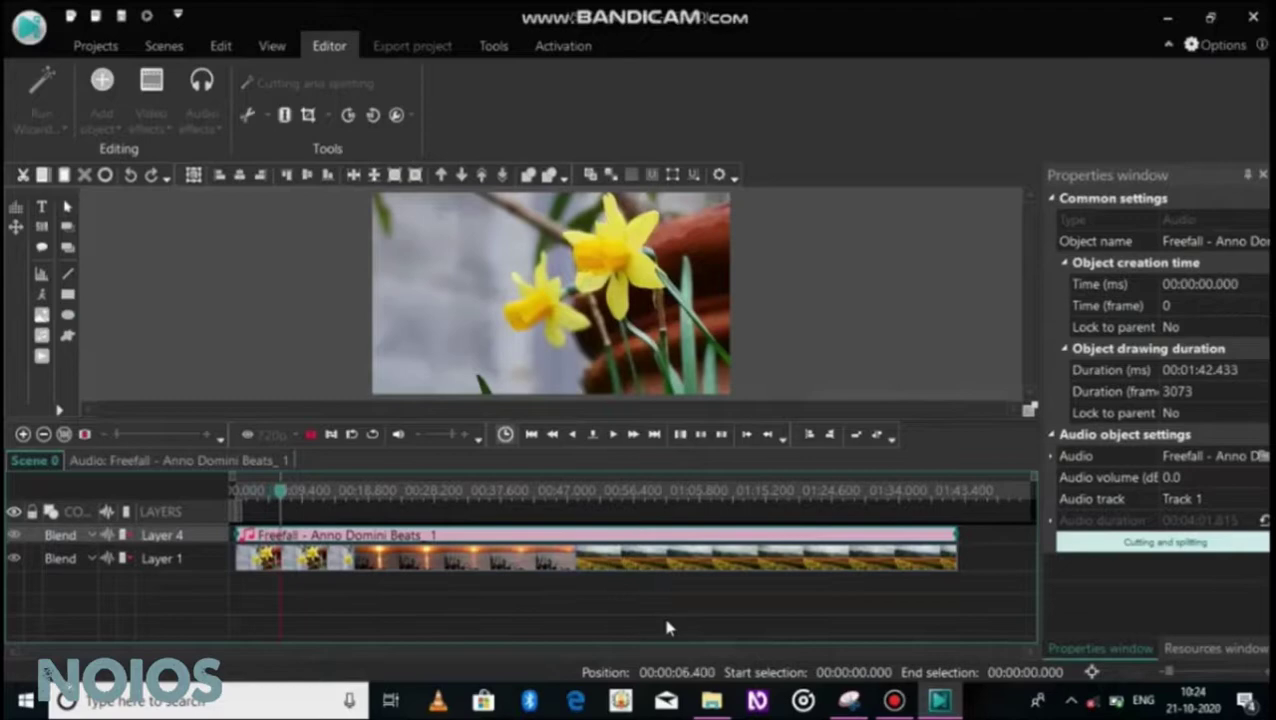
Copy T'as où les vaches_ - Dan Bodan from the musics folder in File Explorer and paste it at the start of the VSDC scene
key(space)
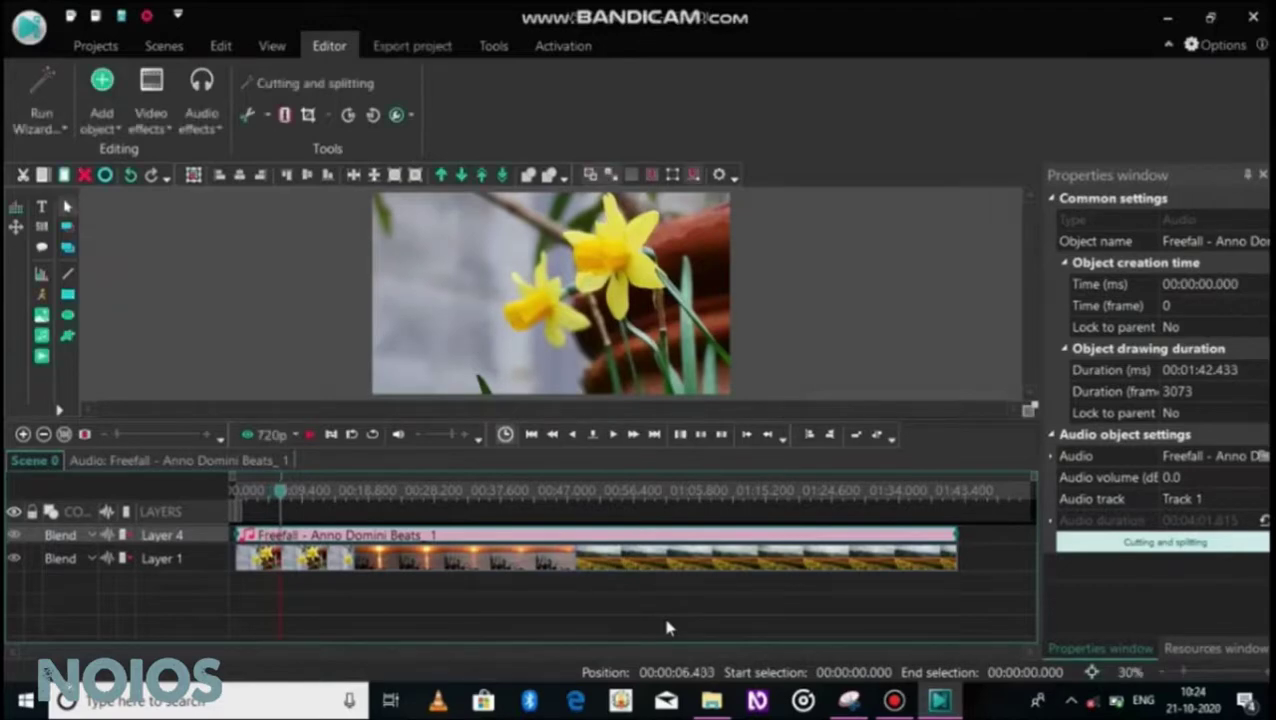
click(713, 700)
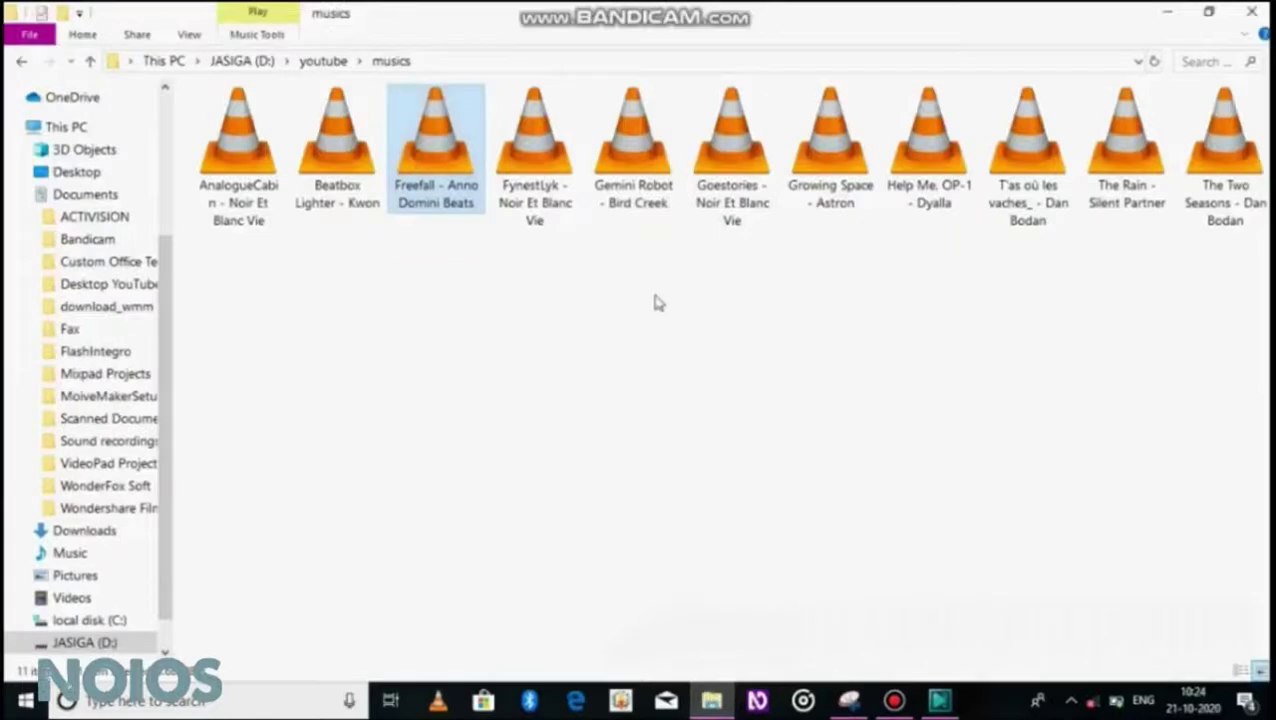
click(1029, 202)
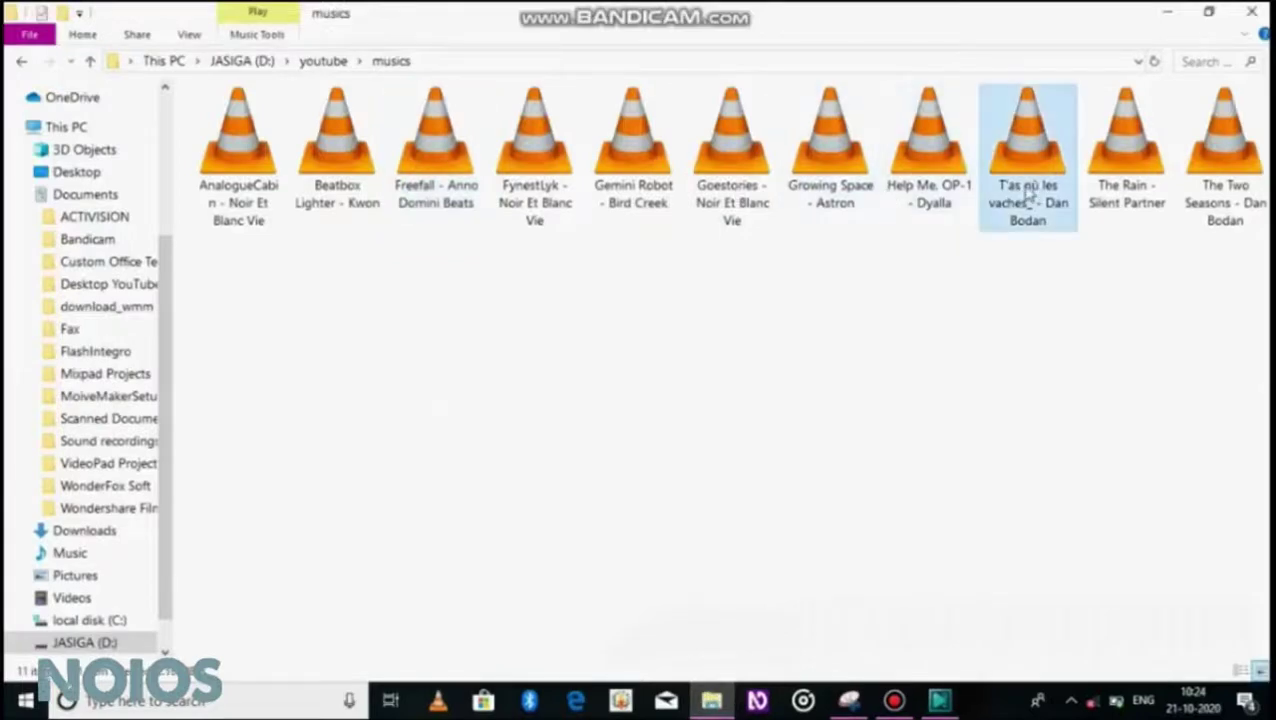
right_click(1029, 202)
click(998, 565)
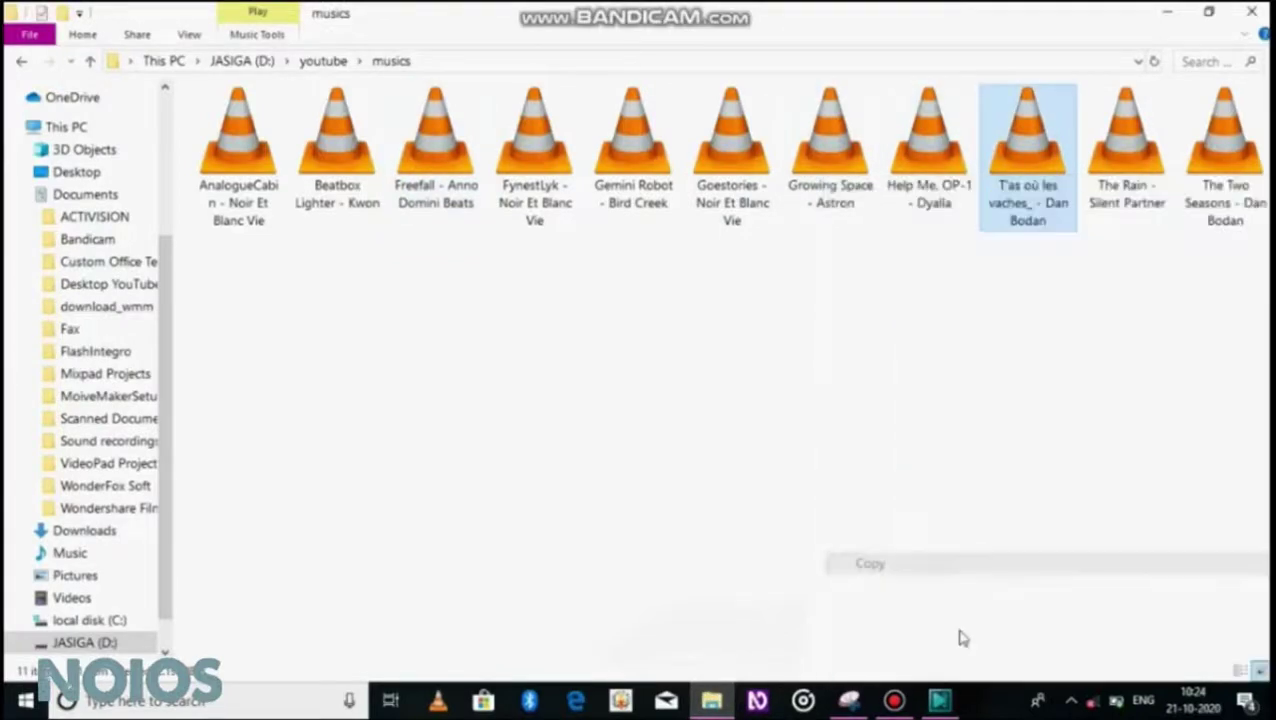
click(940, 700)
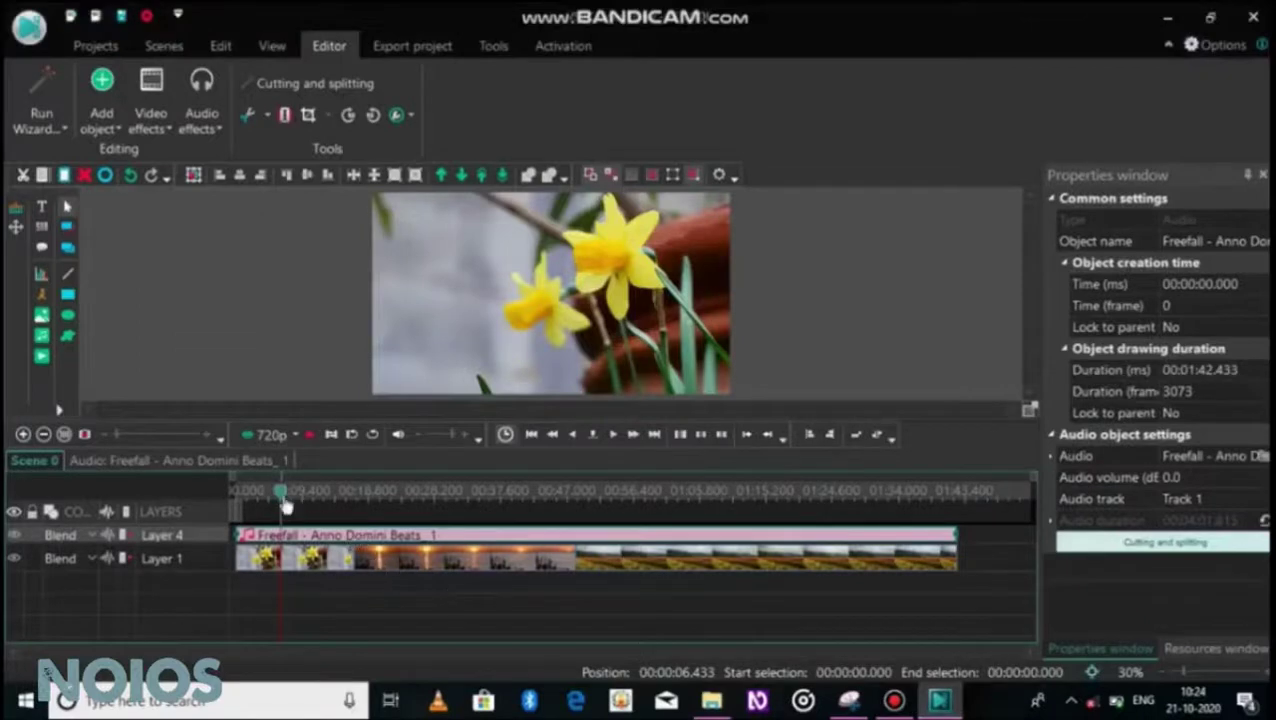
drag(281, 492, 232, 495)
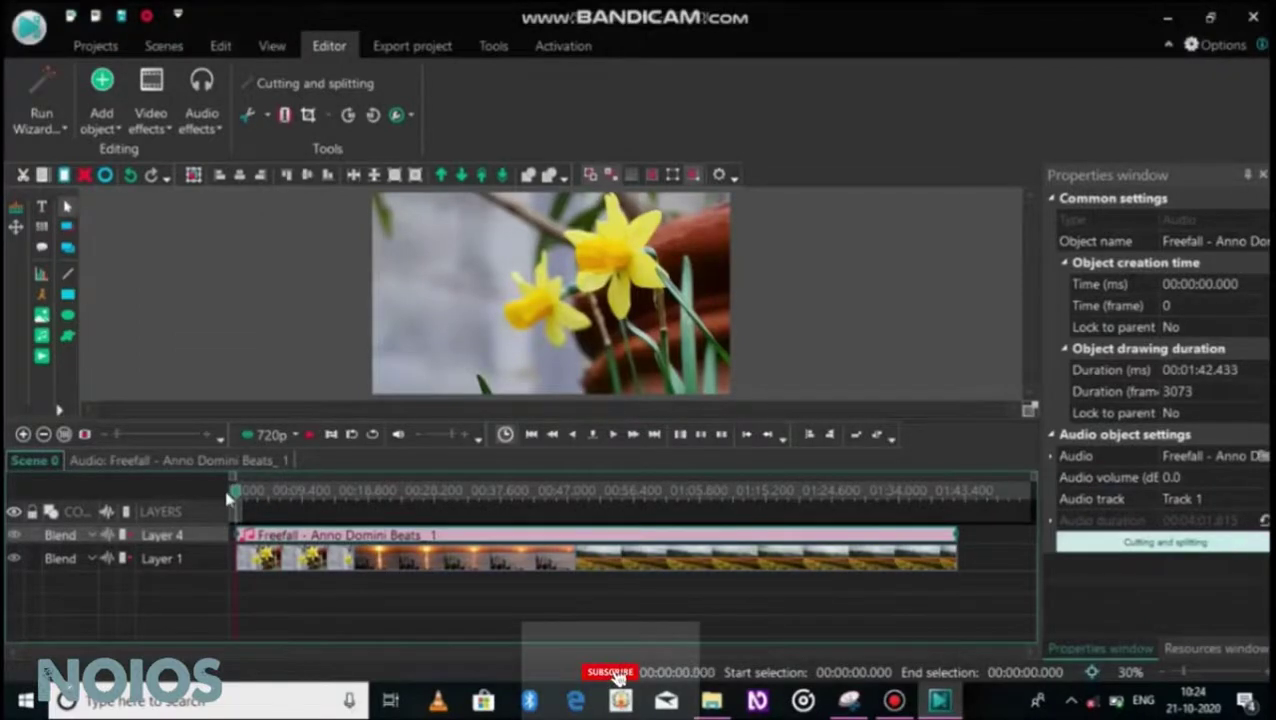
key(ctrl+v)
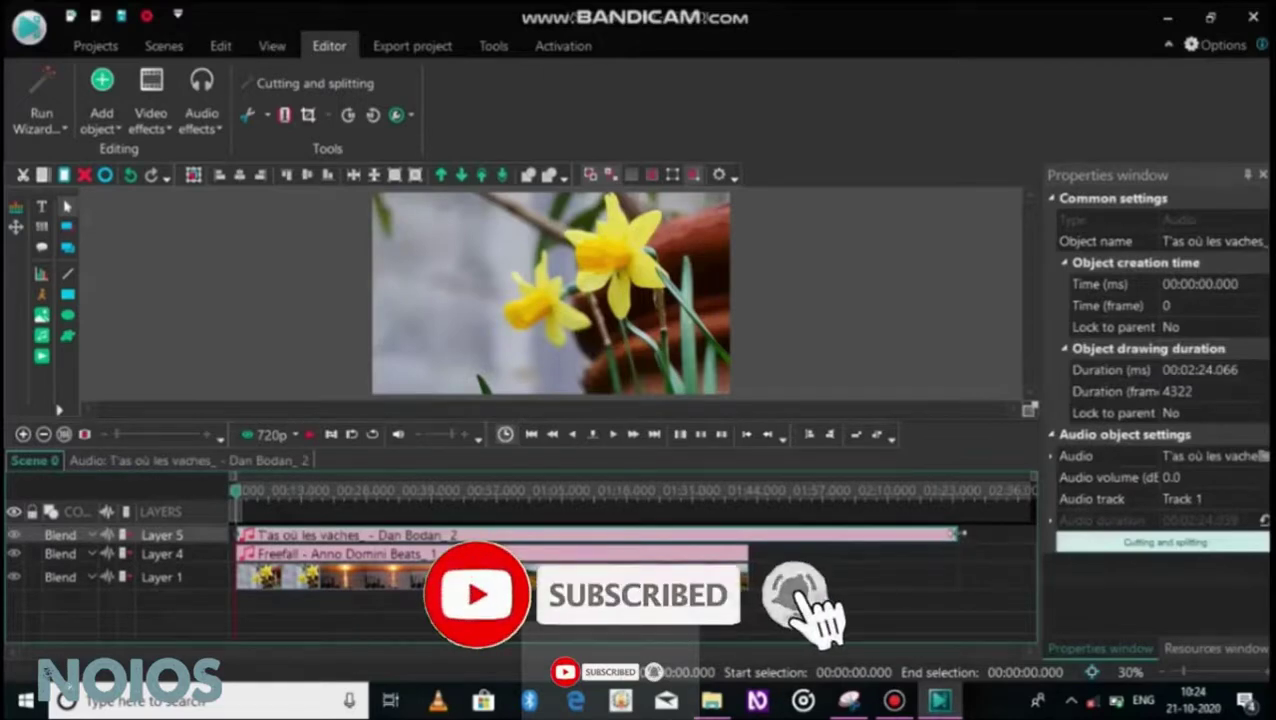
Trim the T'as où les vaches_ music clip to the end of the last video, 00:01:42.433 long, and play the scene
drag(960, 533, 752, 528)
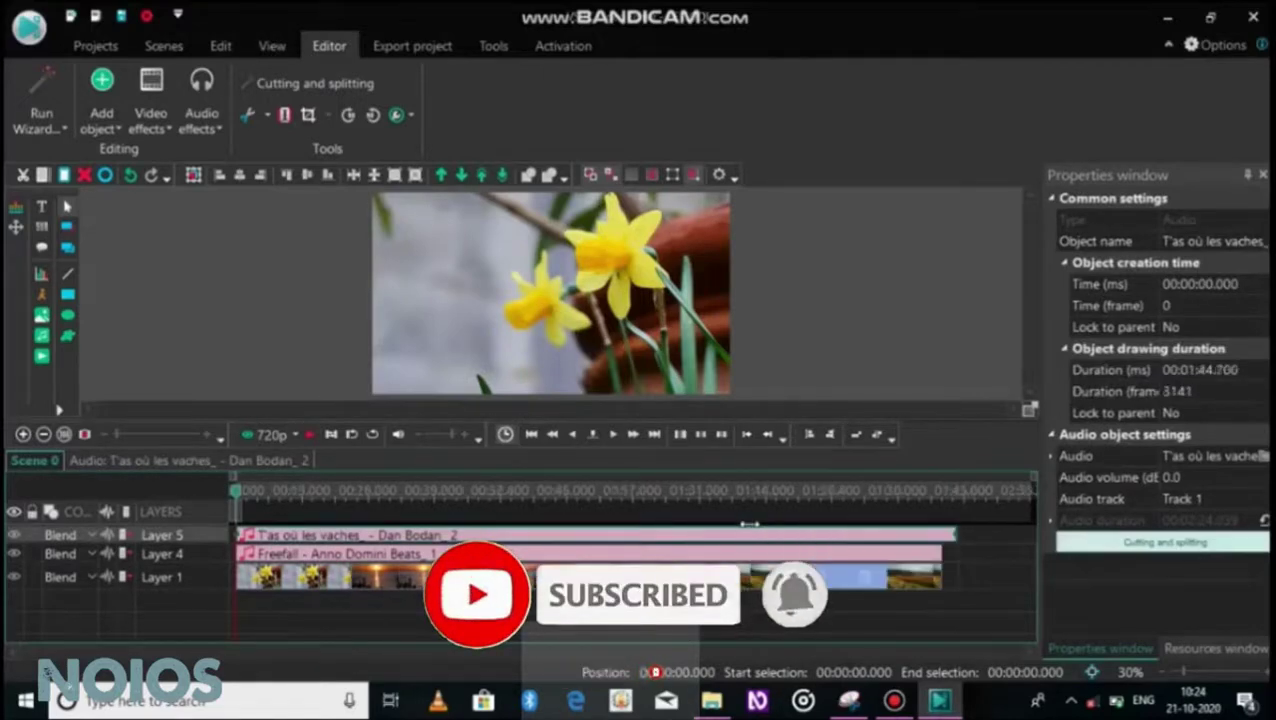
drag(960, 536, 883, 538)
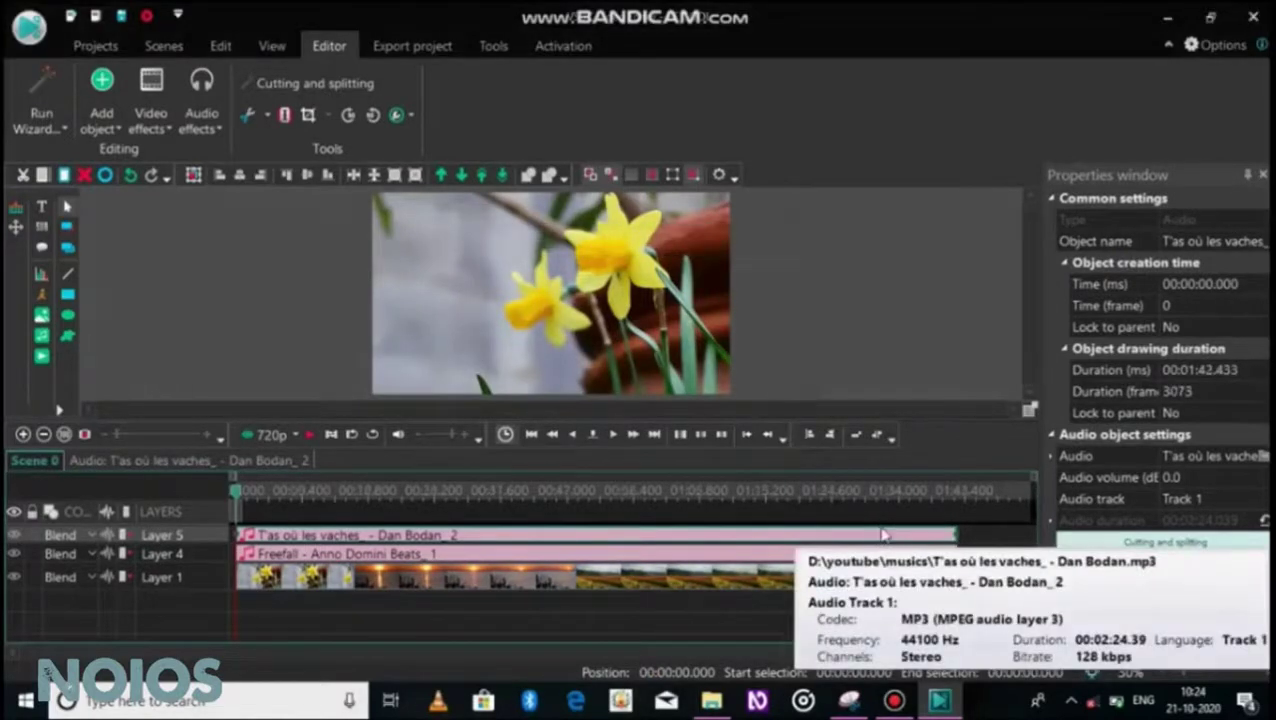
key(space)
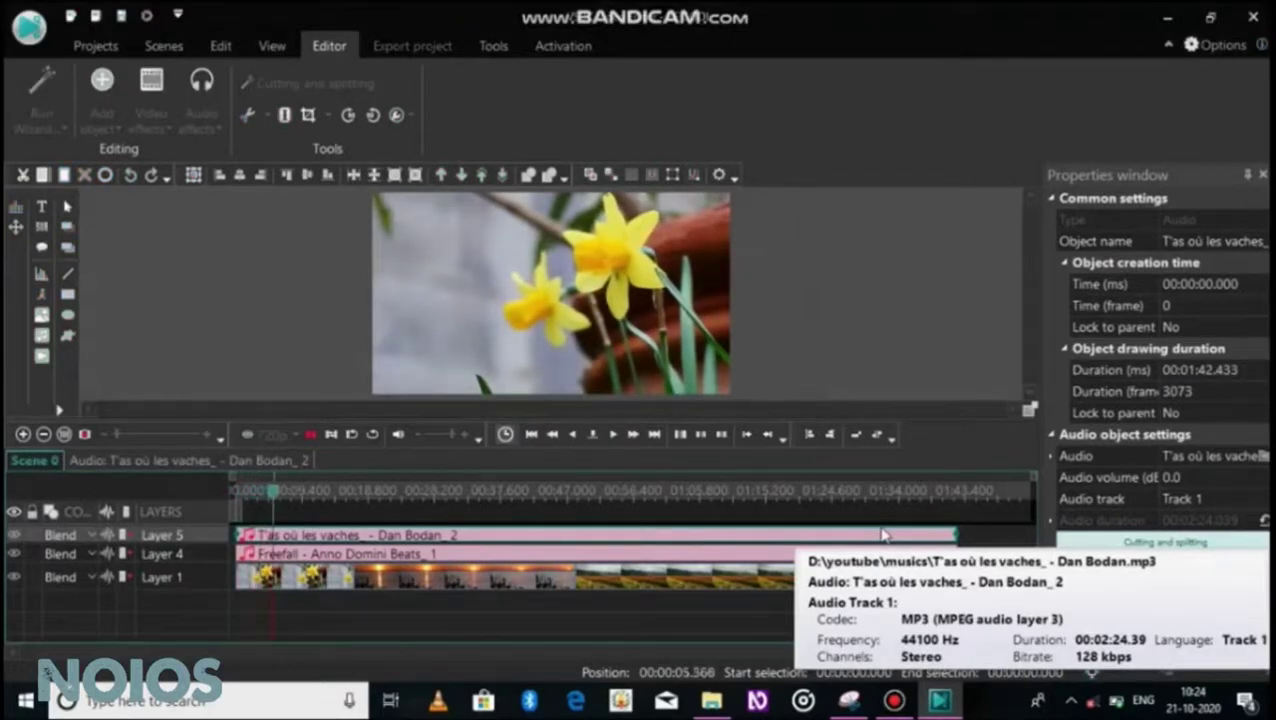
key(space)
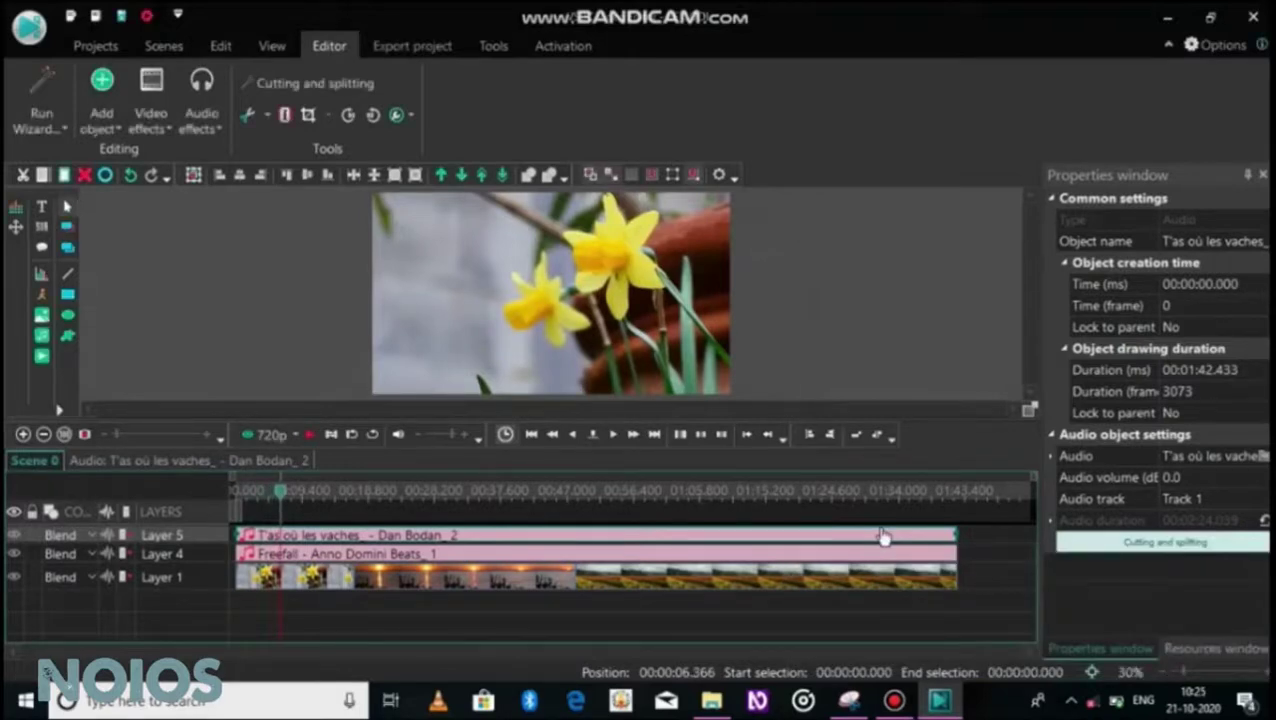
Add a text object at the scene start, about 430 by 133 px, below the flowers, and enter BE COOL
drag(281, 497, 233, 492)
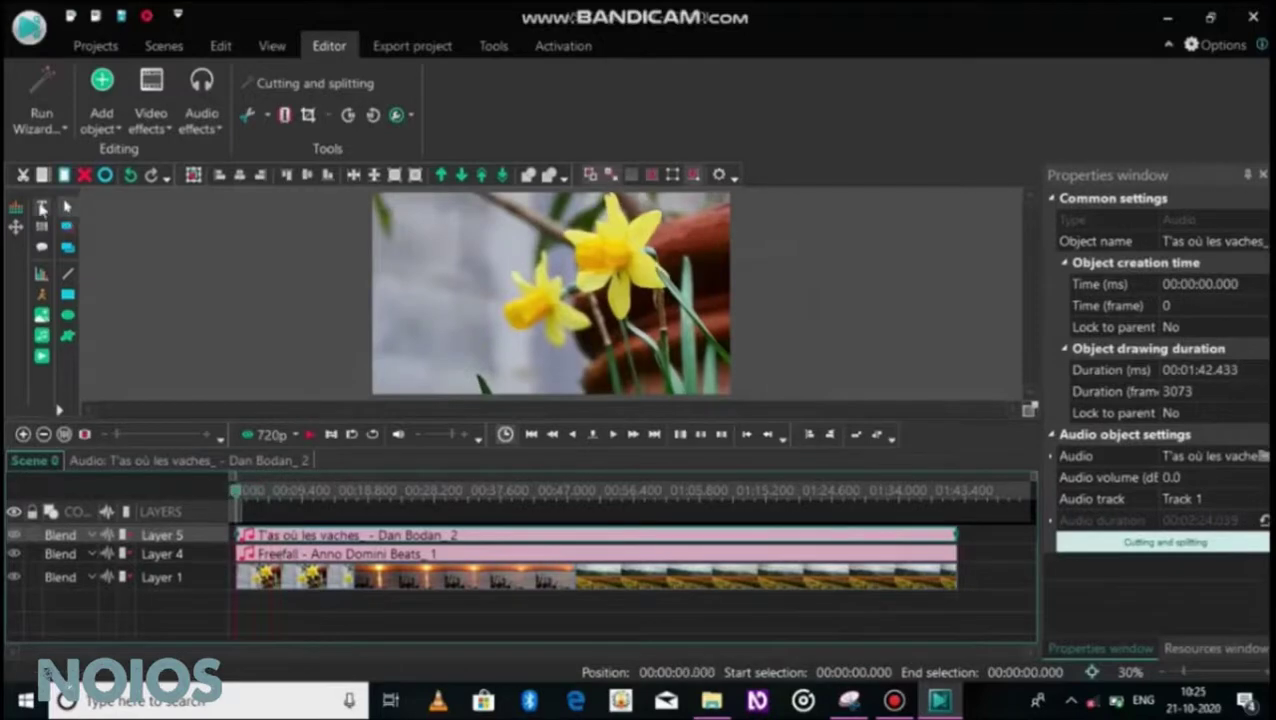
click(44, 208)
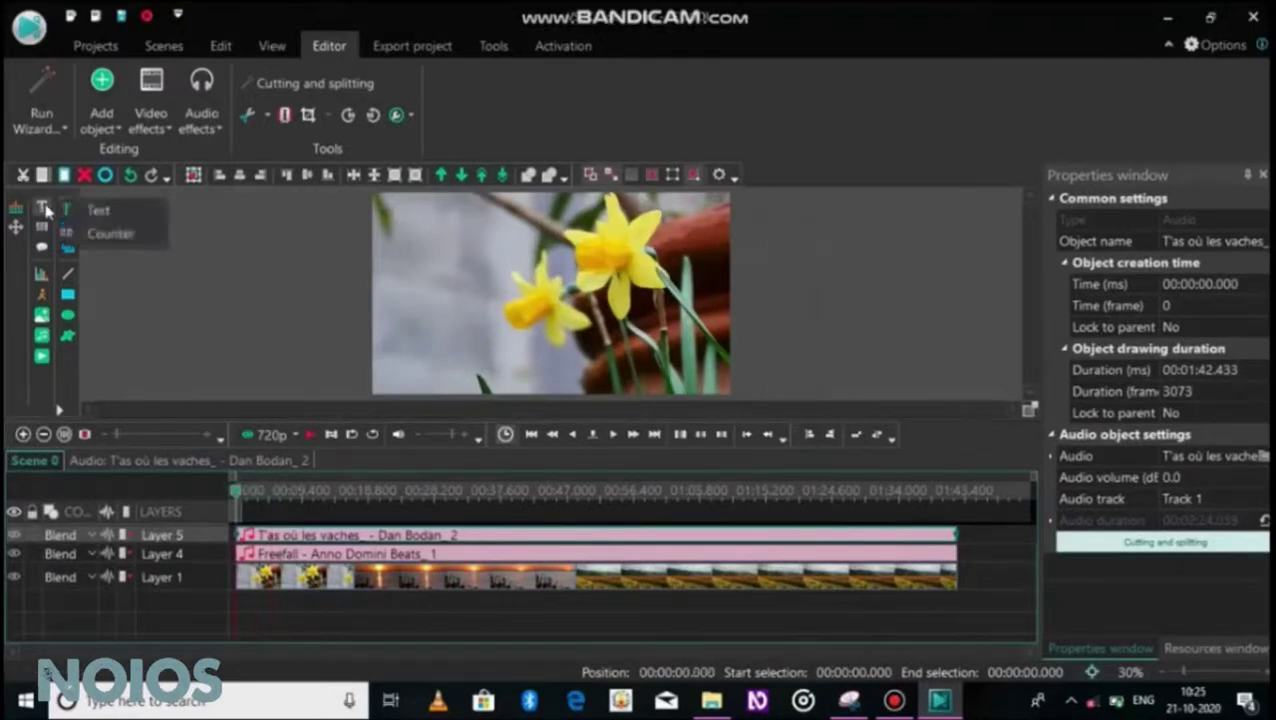
click(74, 211)
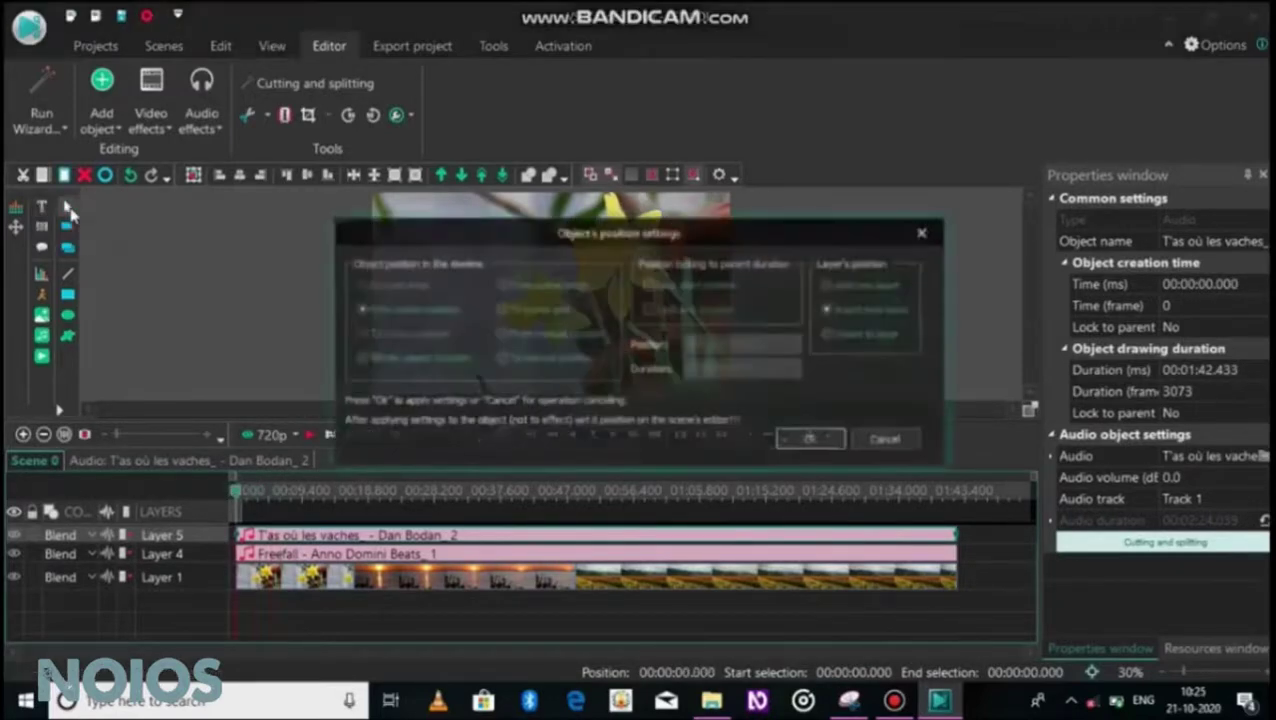
click(811, 441)
drag(588, 302, 708, 340)
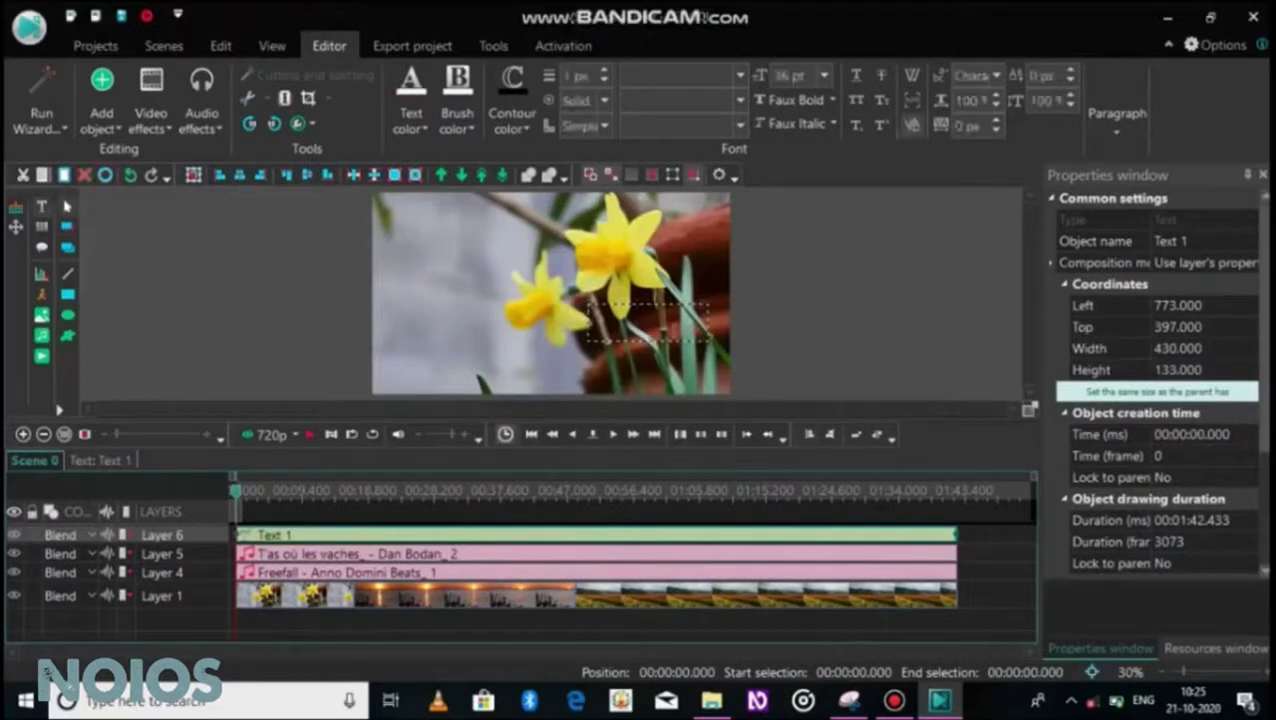
click(605, 330)
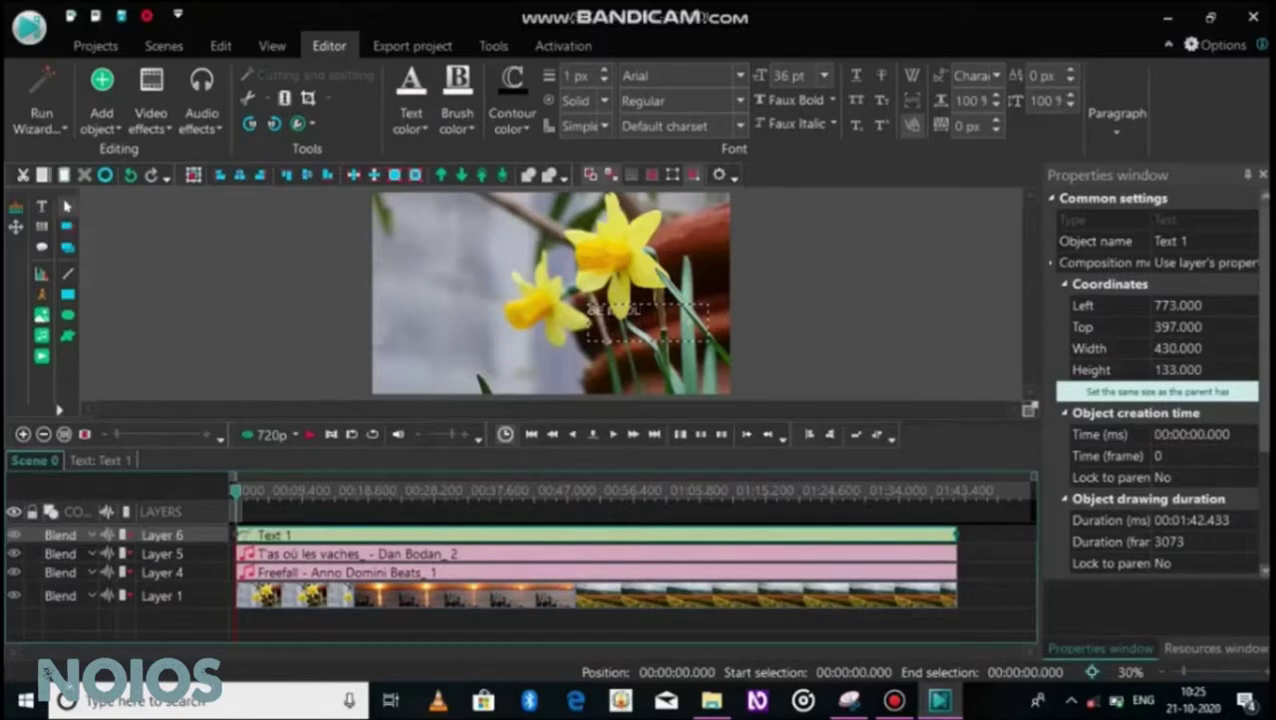
Set the whole BE COOL text to 48 pt and a dark olive green from the Office theme colors
key(ctrl+a)
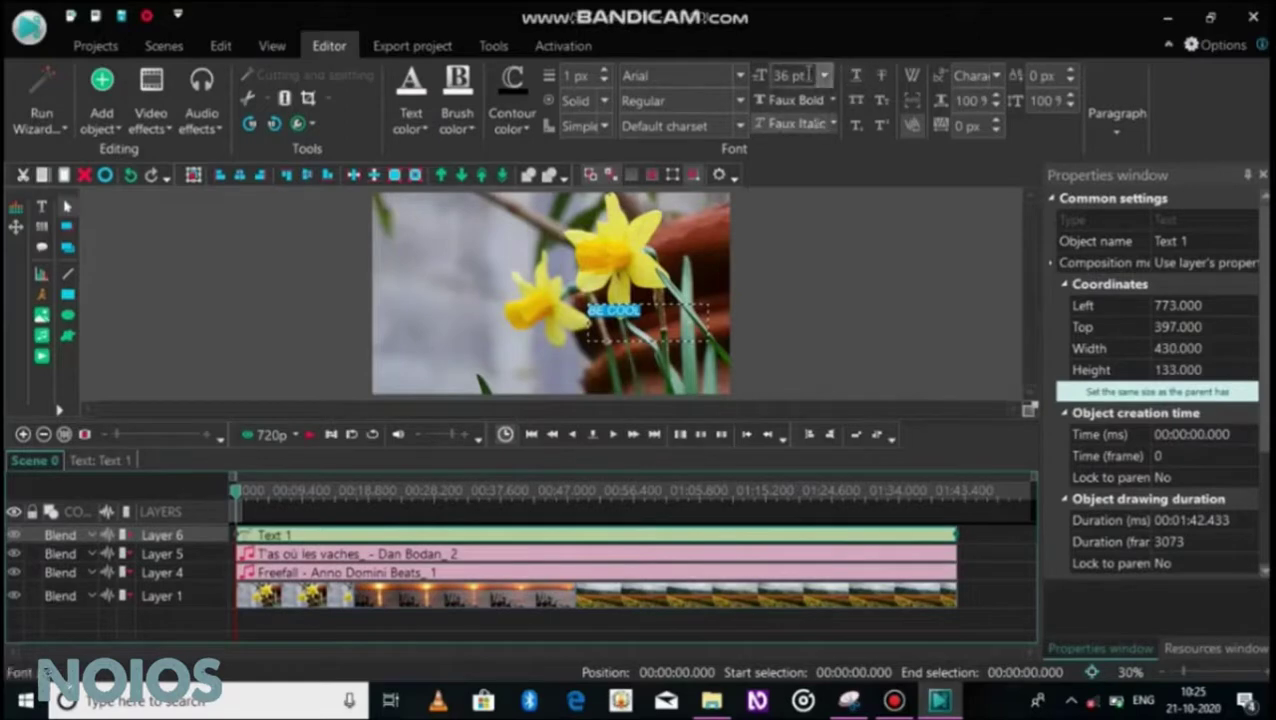
click(823, 76)
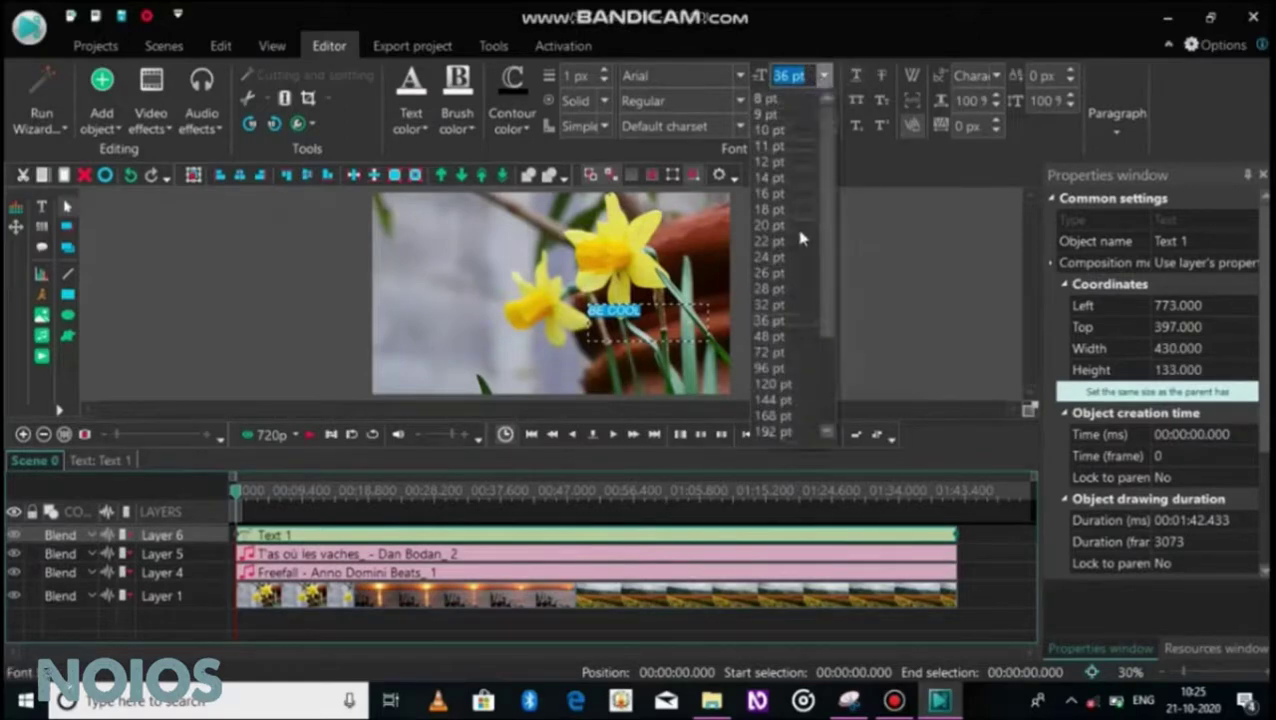
click(789, 337)
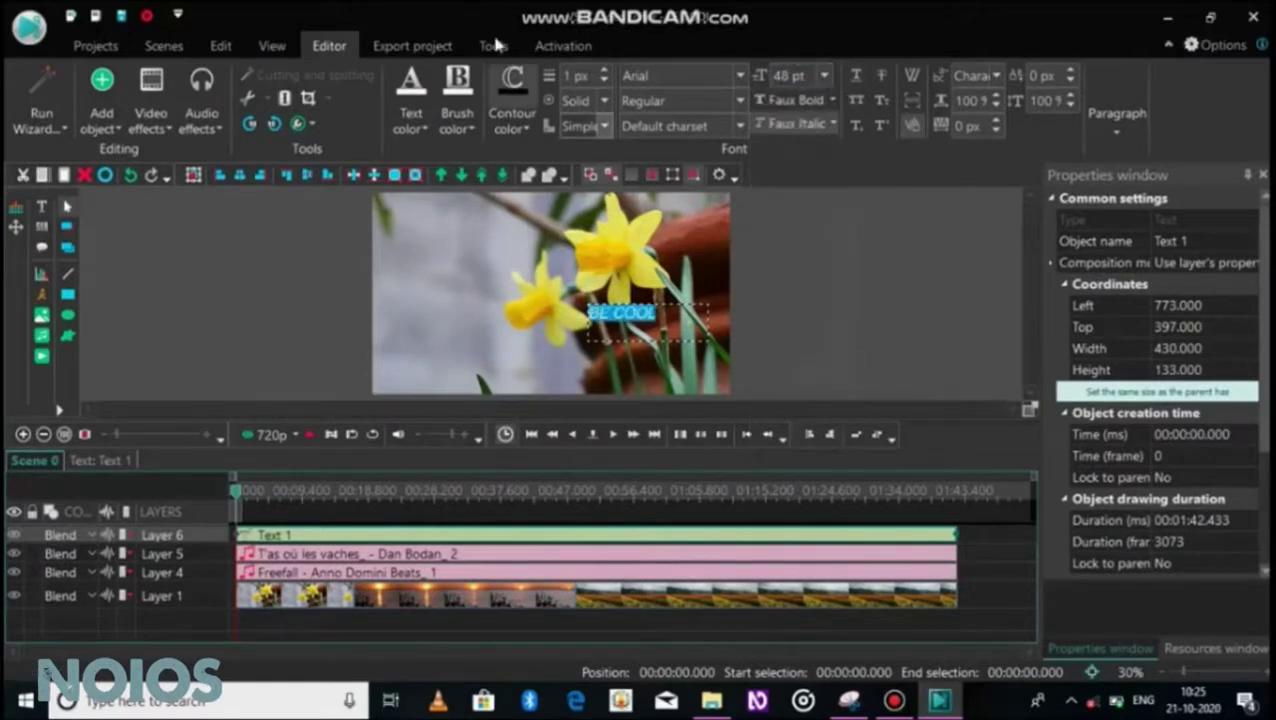
click(422, 120)
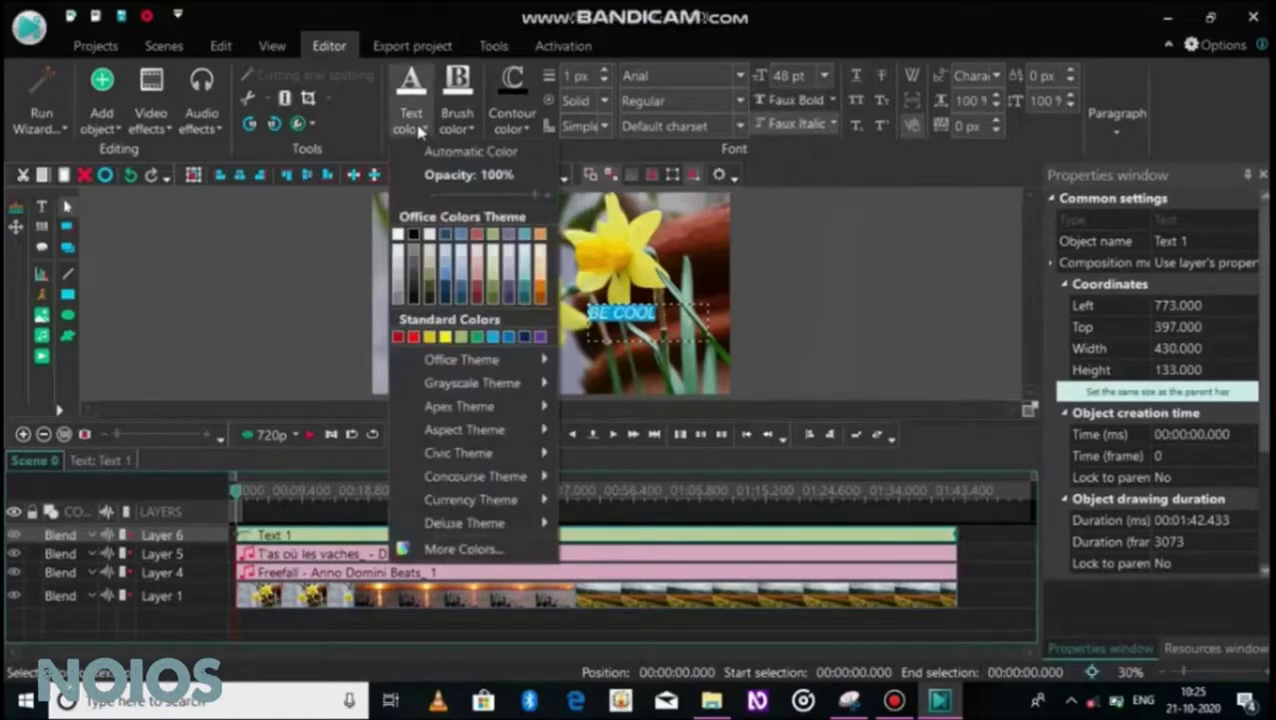
click(490, 289)
click(695, 290)
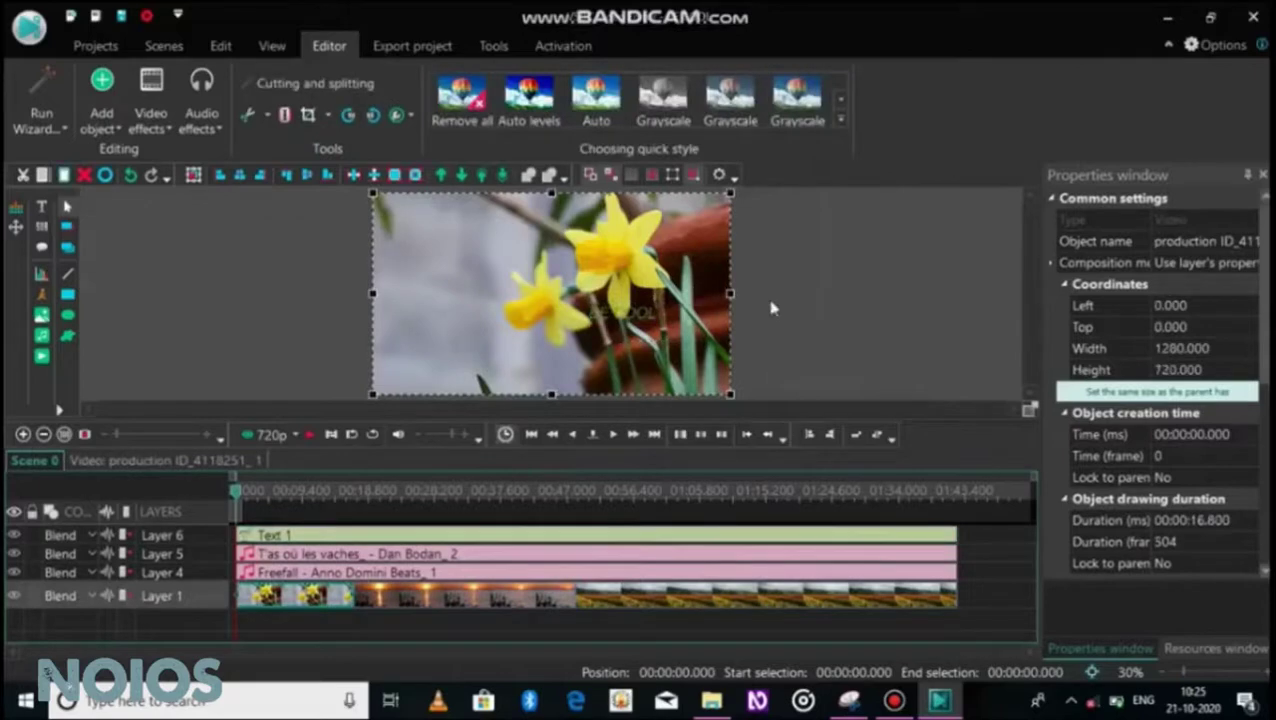
click(776, 311)
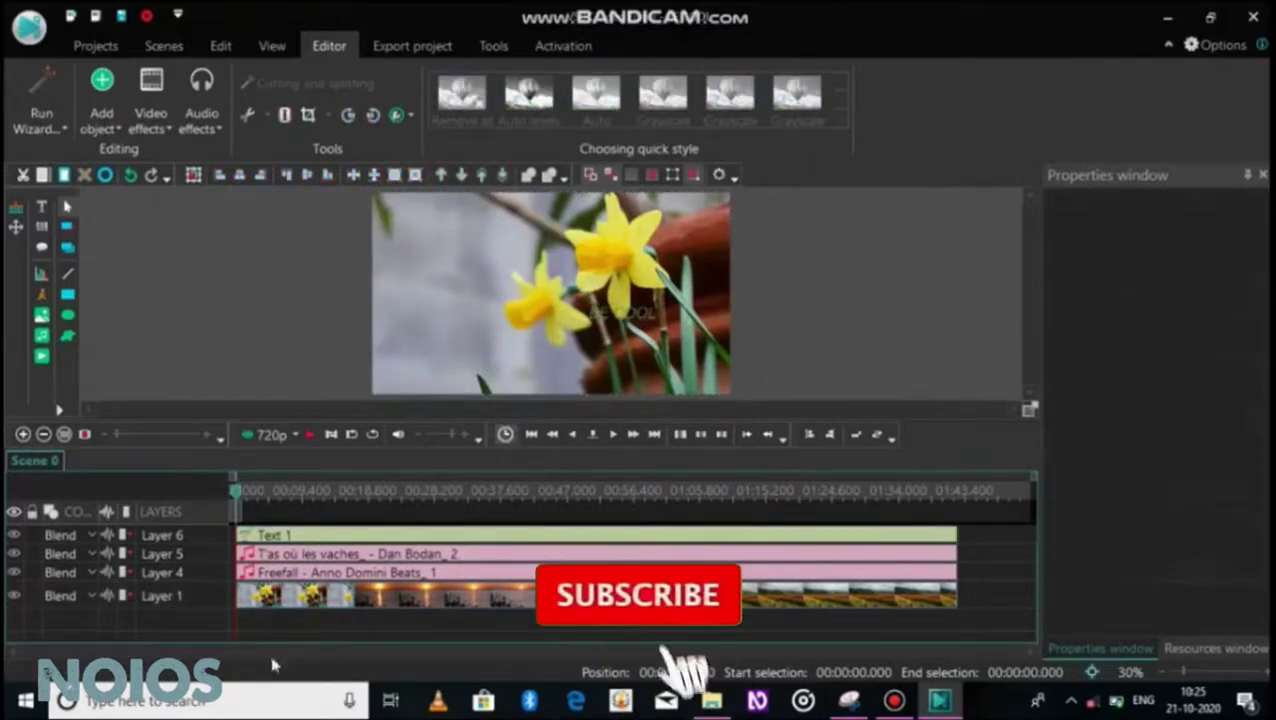
Apply a Fade In transparency effect from the scene begin to the first video clip, preview it and return to the main scene
click(268, 610)
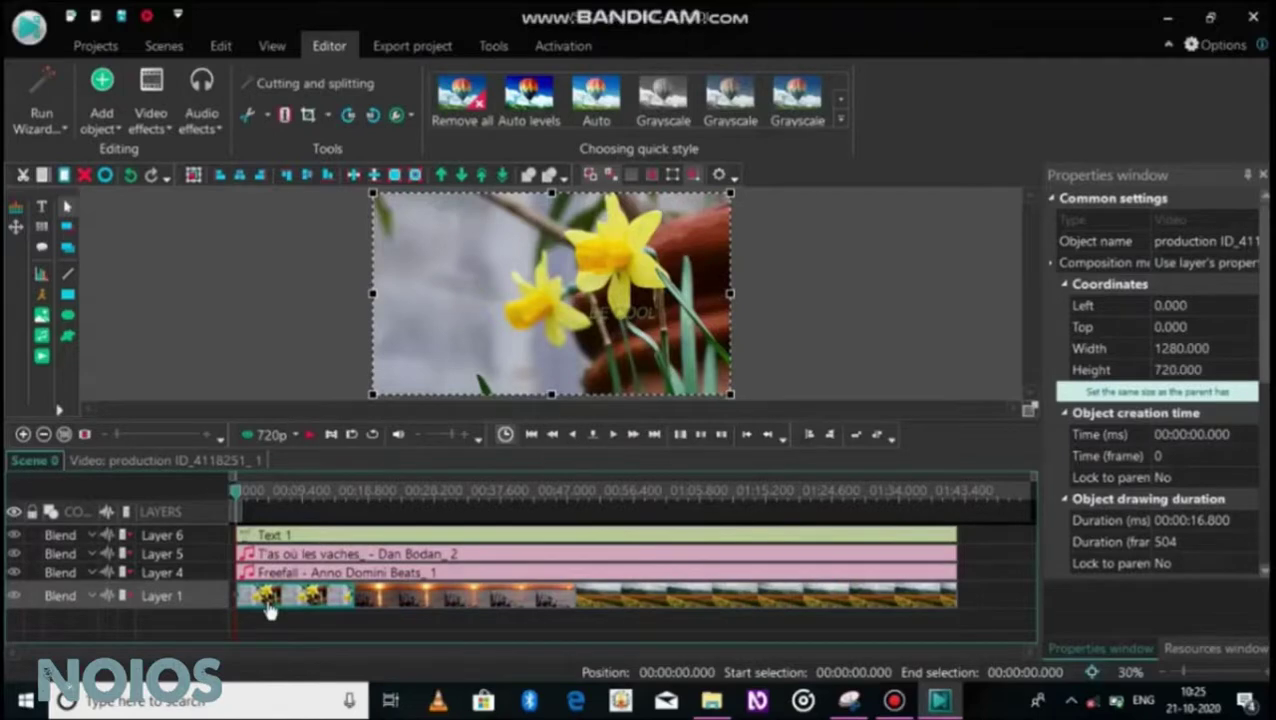
right_click(268, 609)
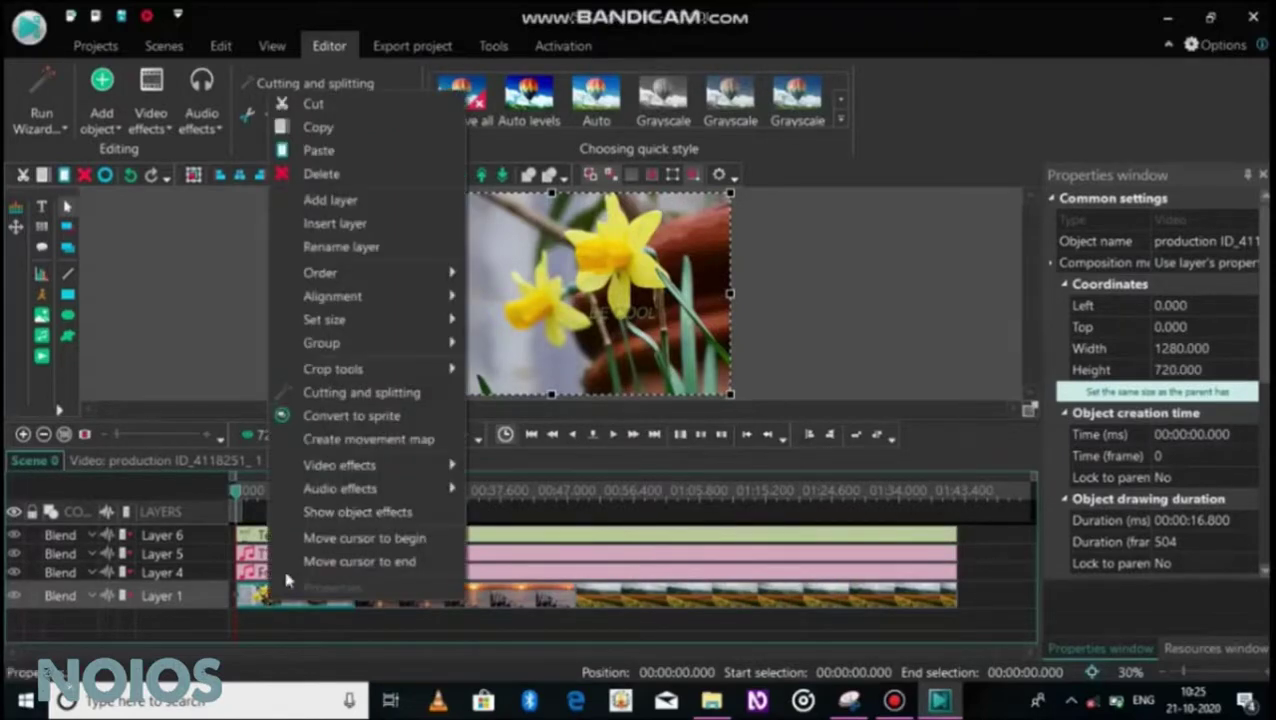
mouse_move(316, 475)
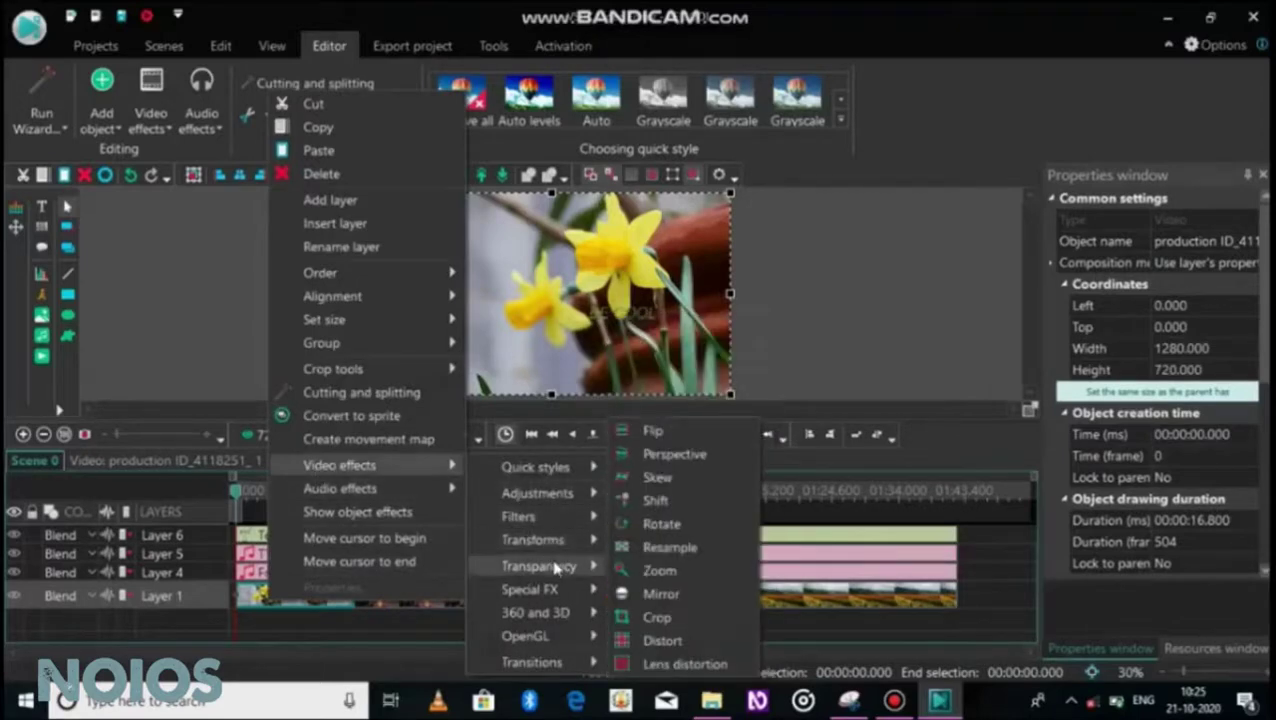
mouse_move(556, 568)
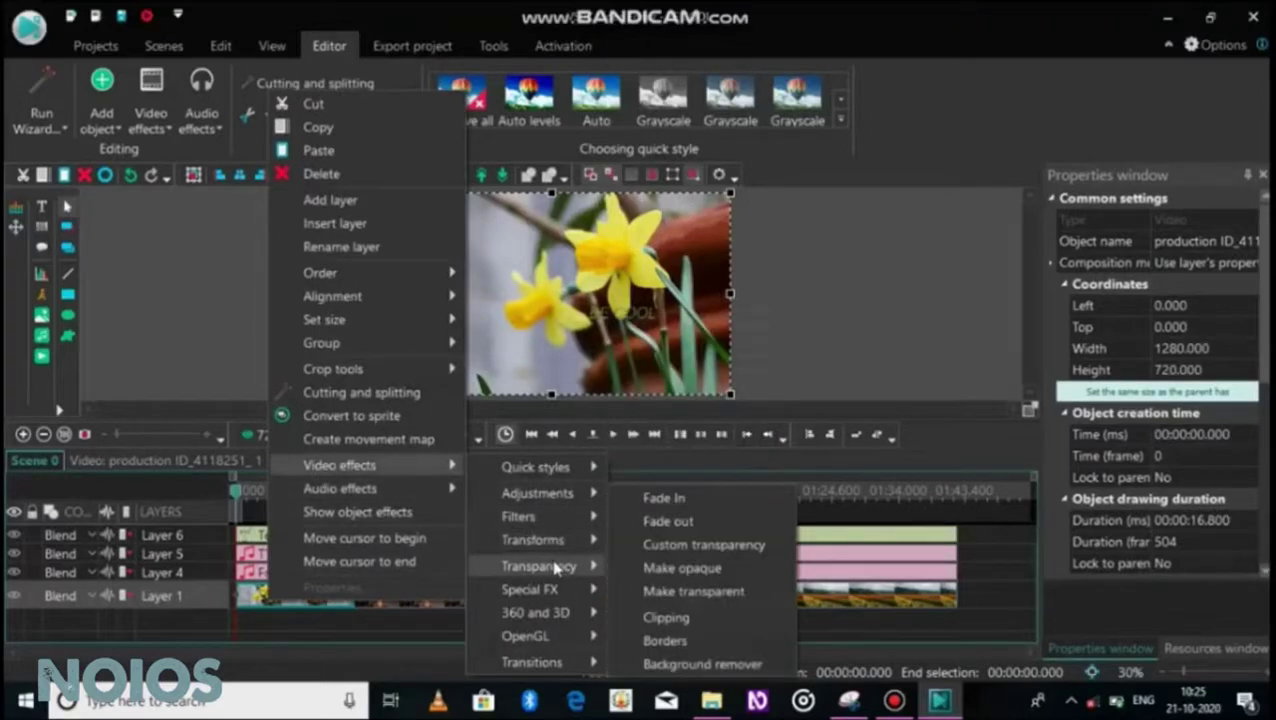
click(647, 498)
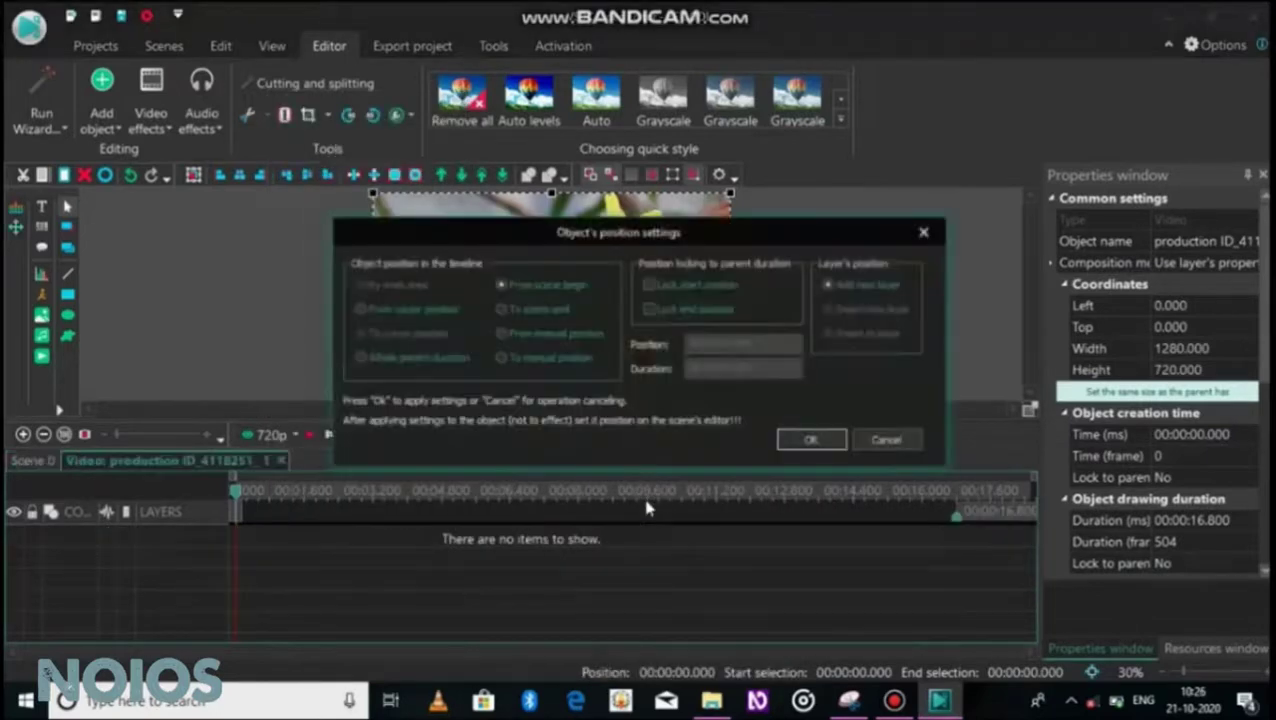
click(812, 441)
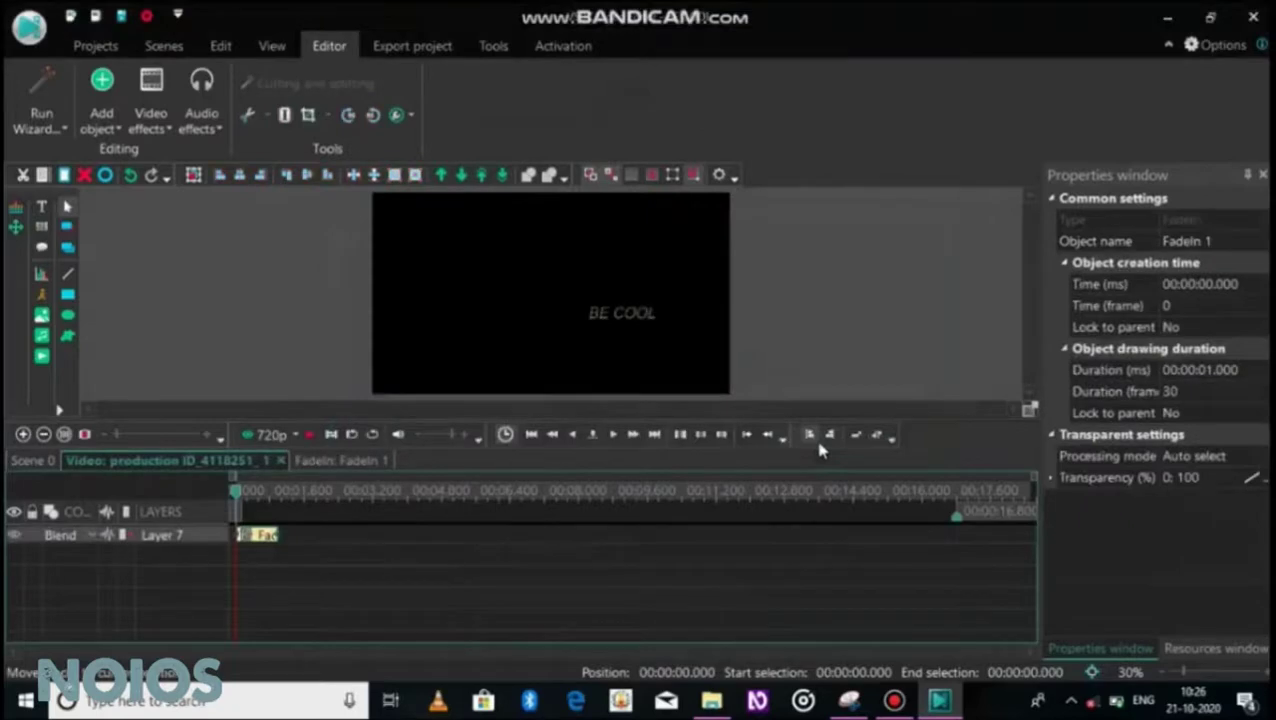
key(space)
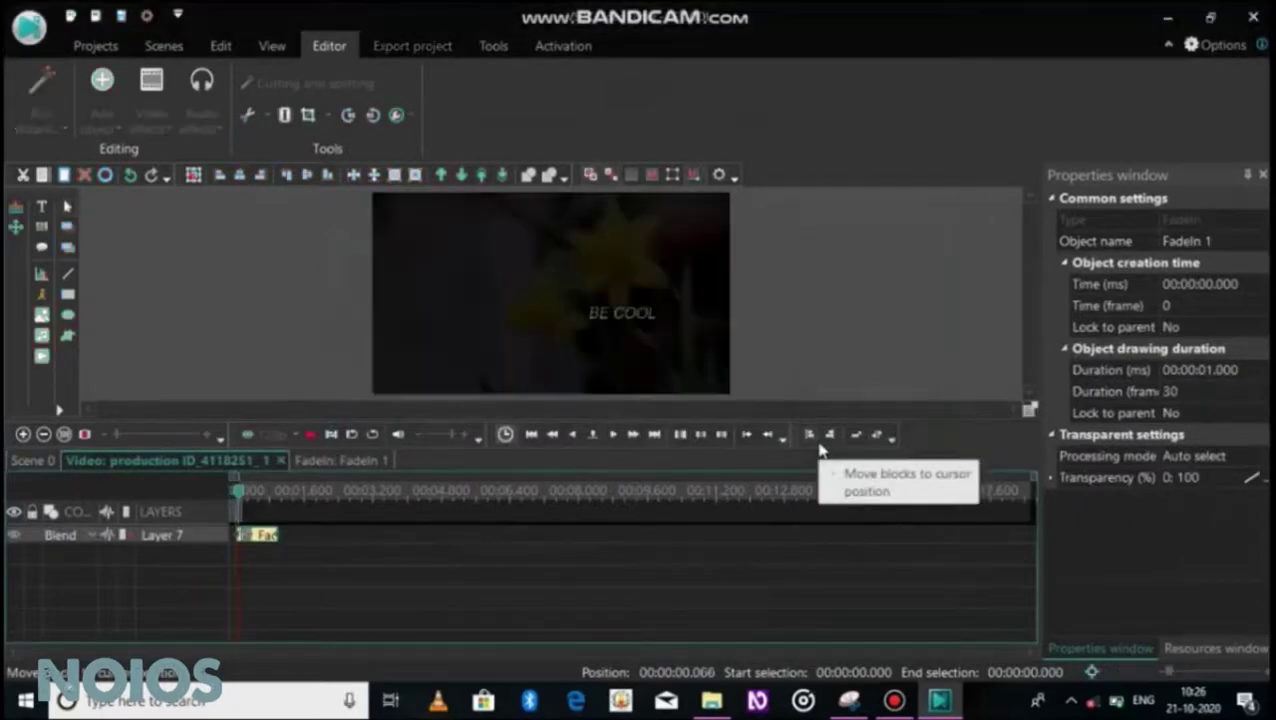
click(280, 461)
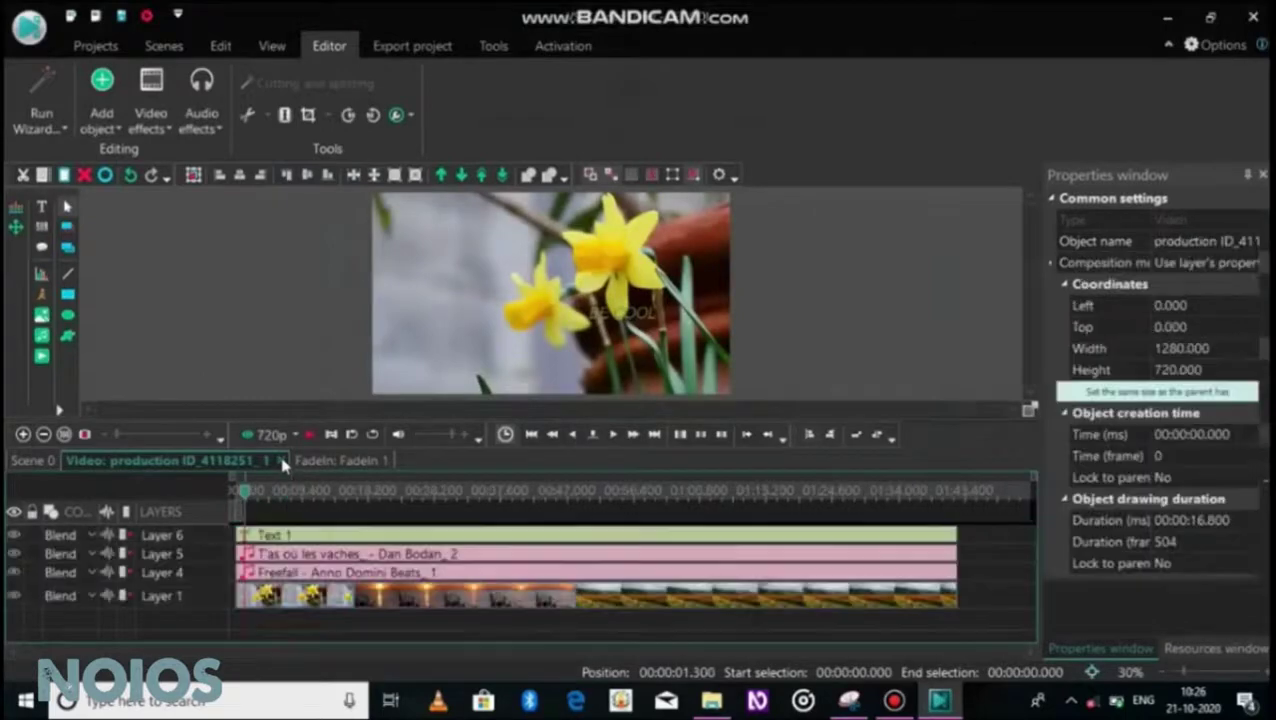
Apply a Fade In transparency effect from the scene begin to the BE COOL text object and play the result
click(272, 534)
right_click(280, 534)
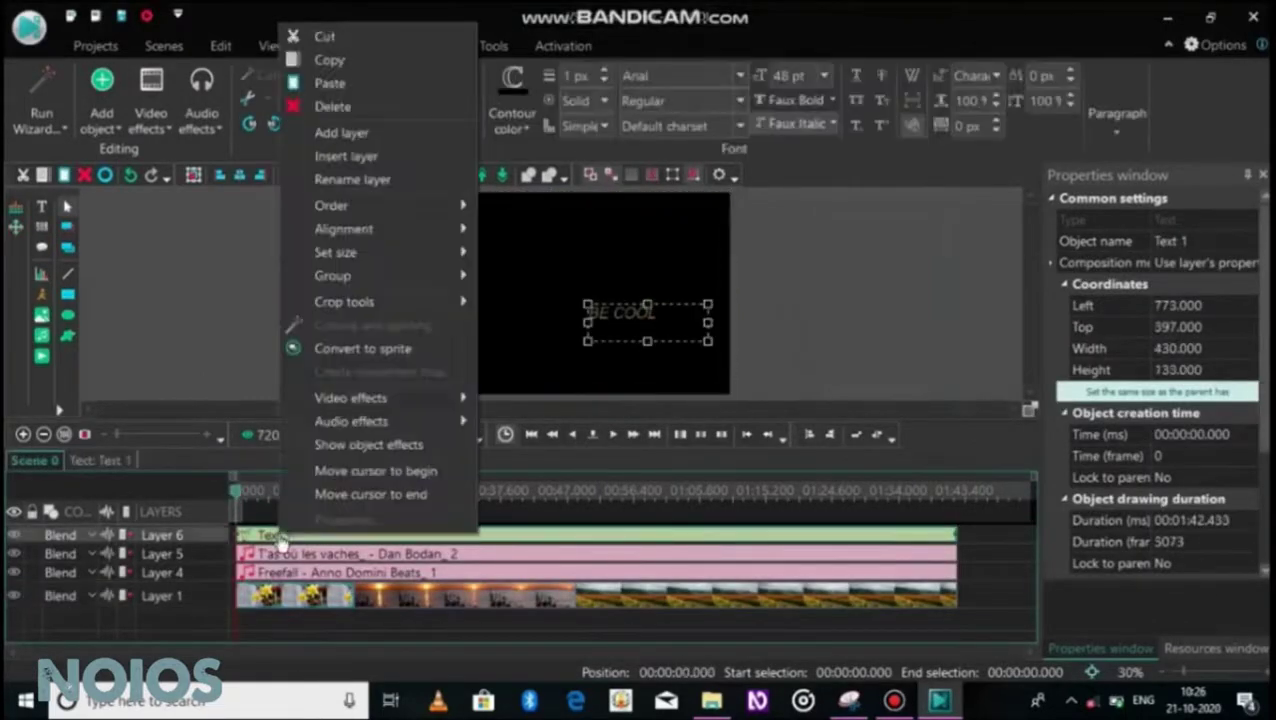
mouse_move(383, 399)
mouse_move(590, 499)
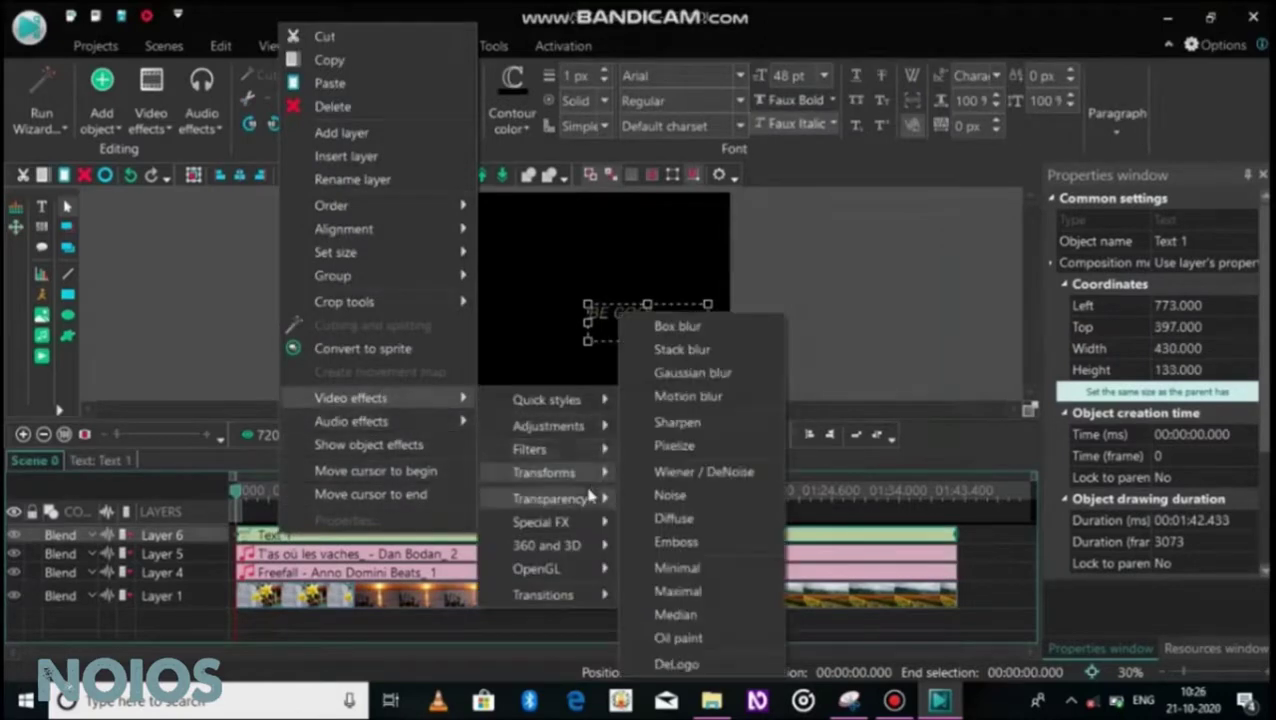
click(675, 497)
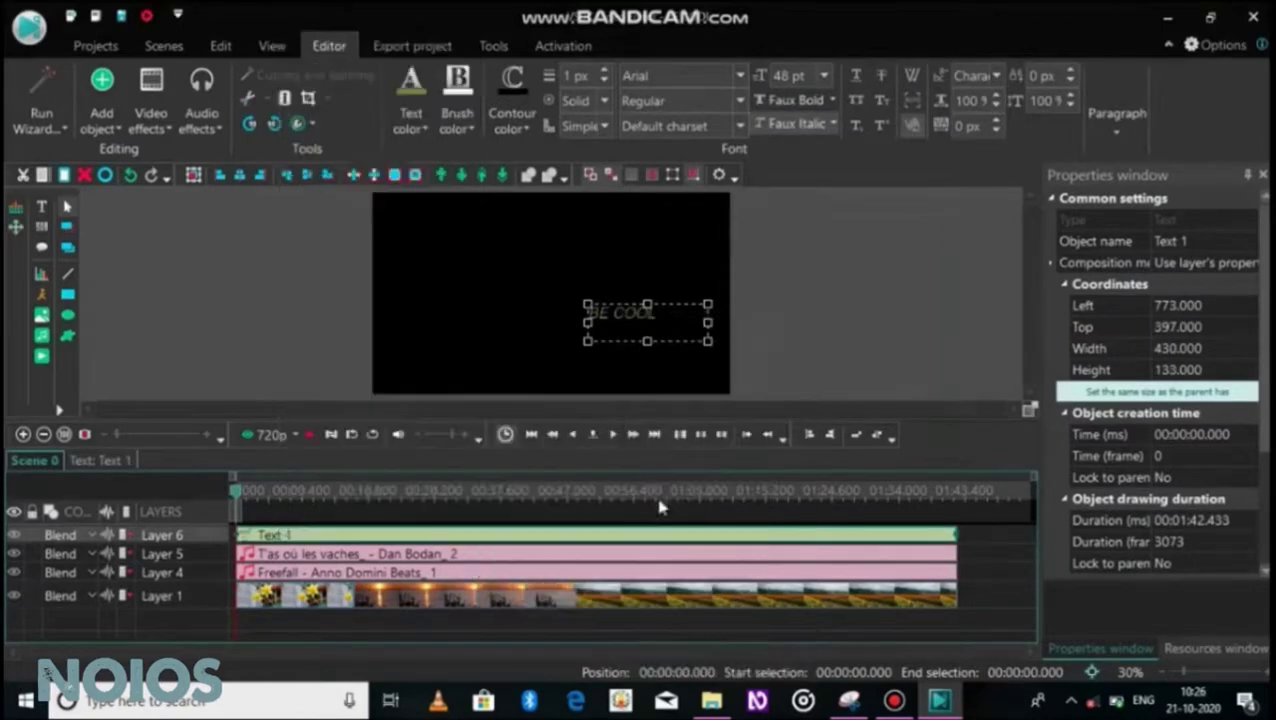
click(793, 440)
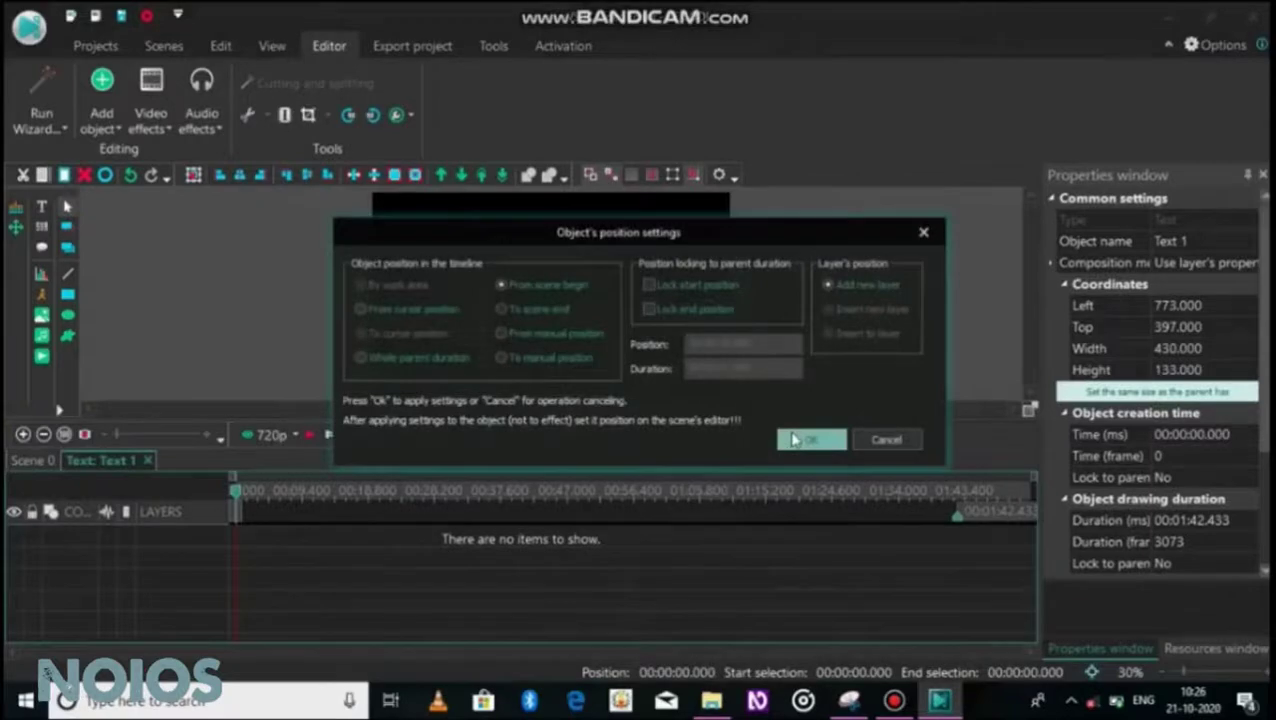
key(space)
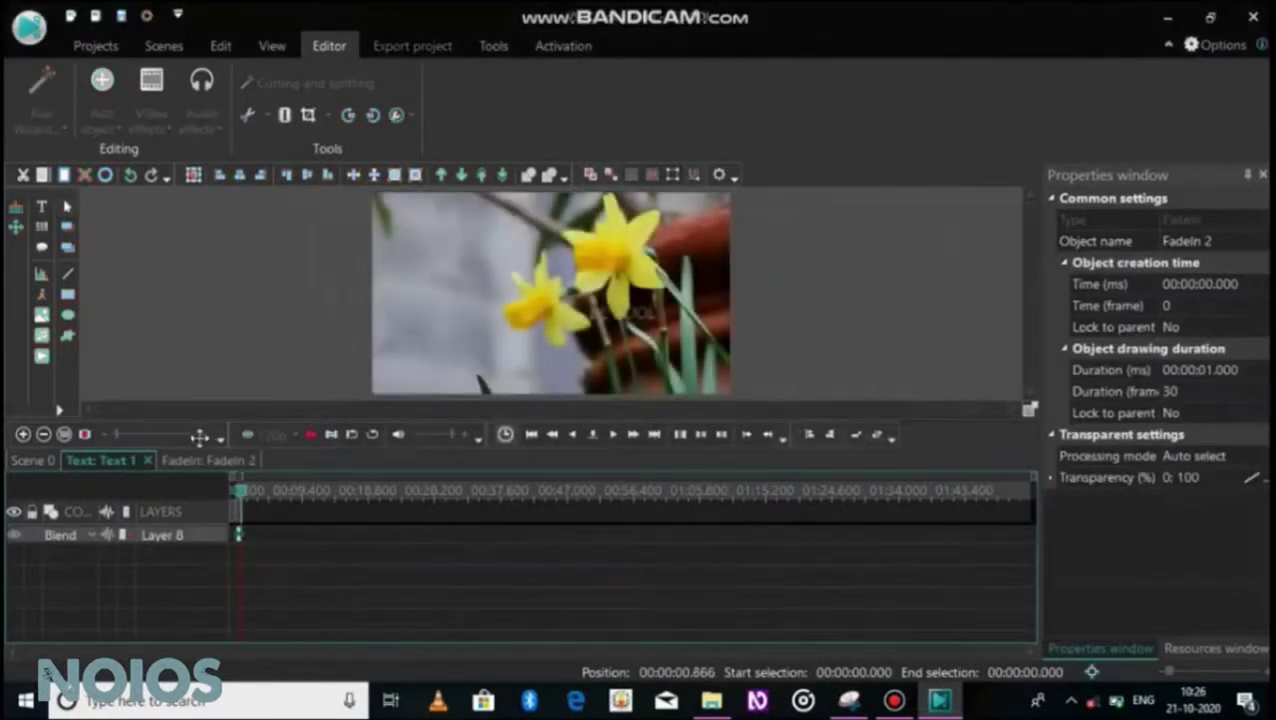
Apply a Fade Out transparency effect to scene end on the first video clip, then return to the main scene
click(148, 462)
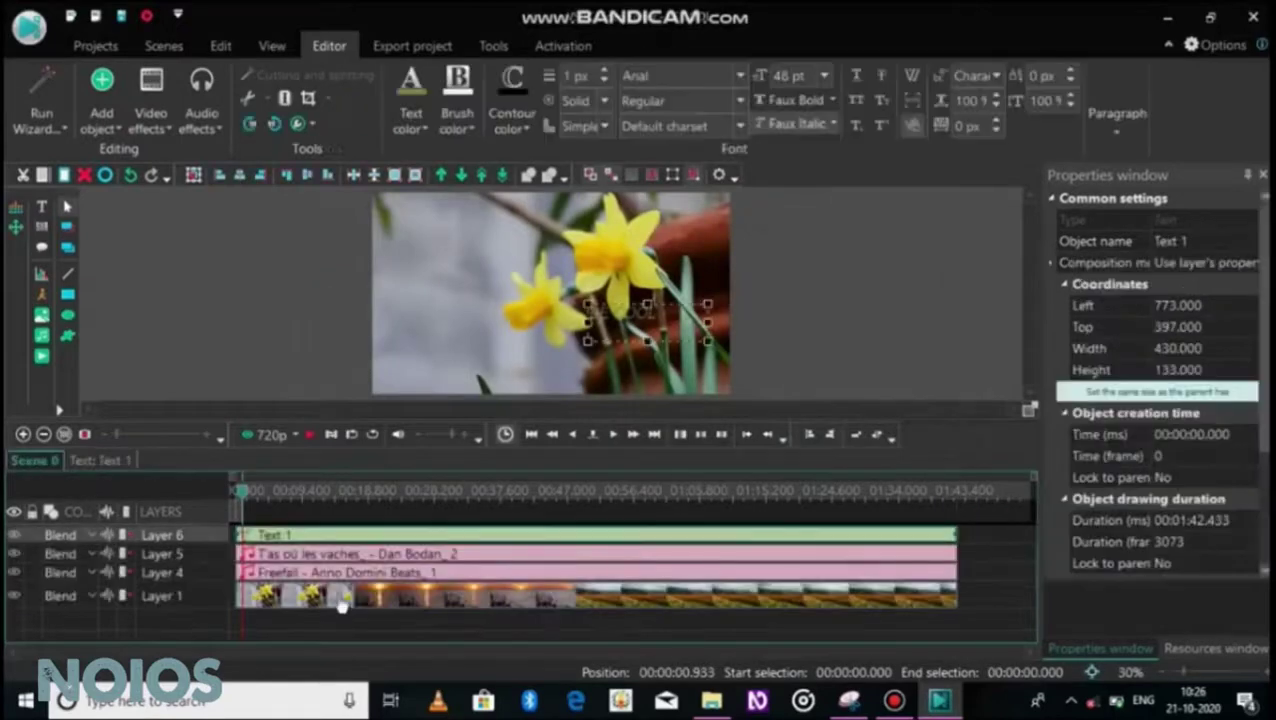
click(345, 600)
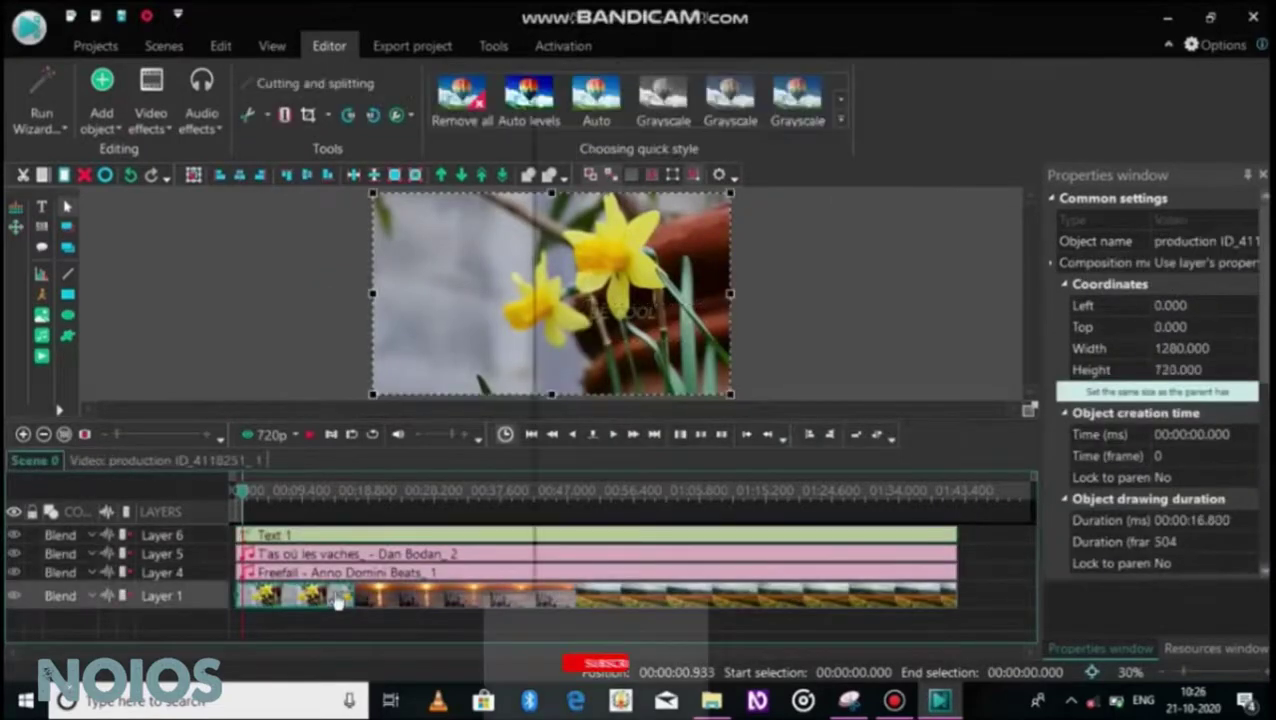
right_click(340, 597)
mouse_move(420, 456)
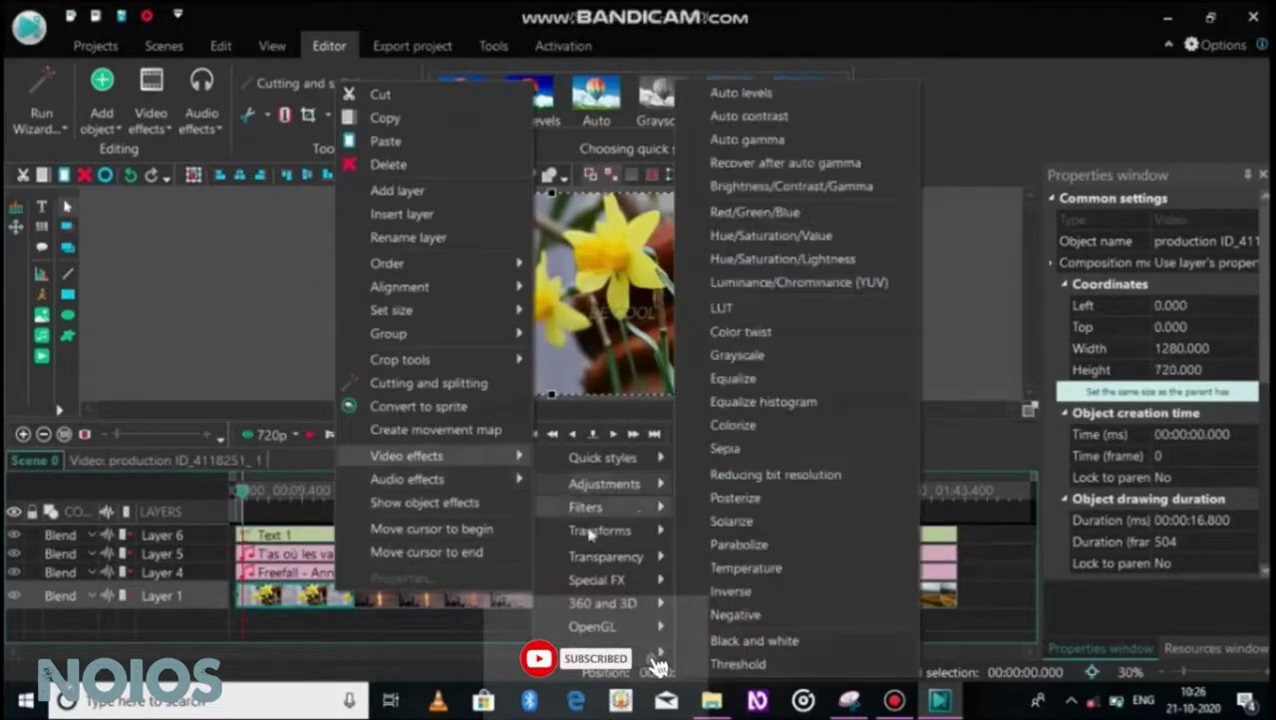
mouse_move(614, 560)
click(743, 522)
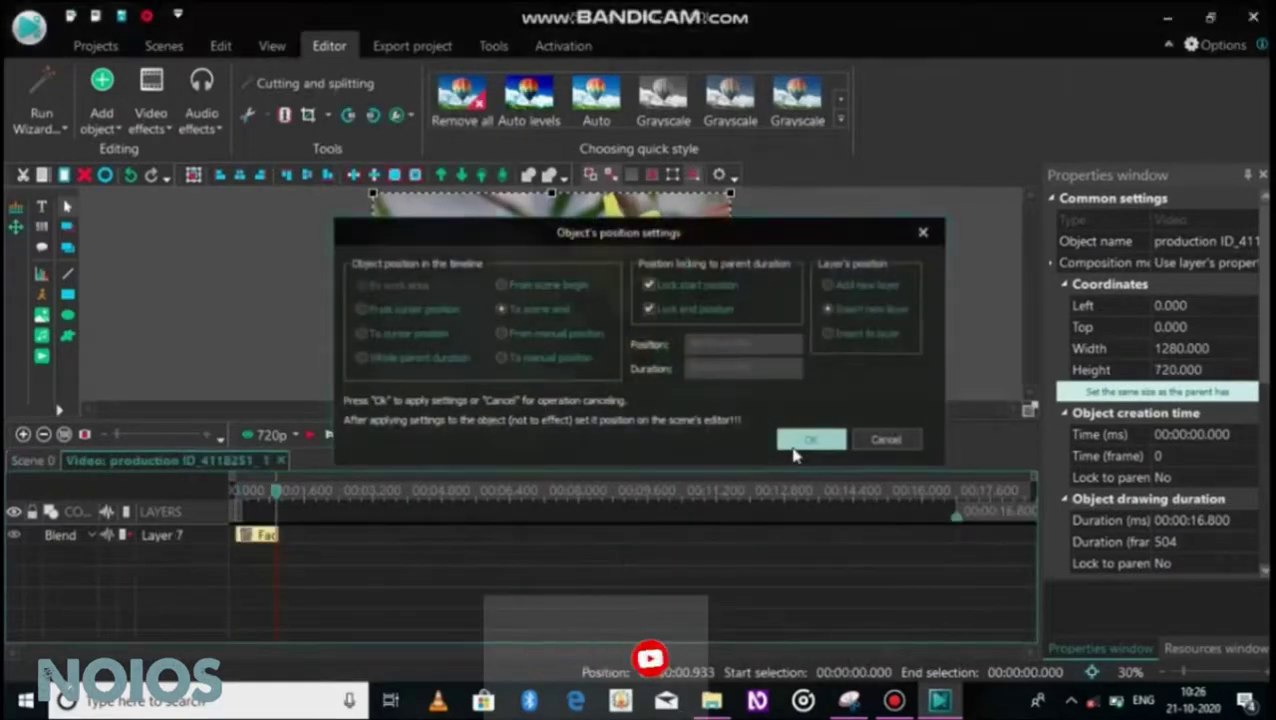
click(795, 442)
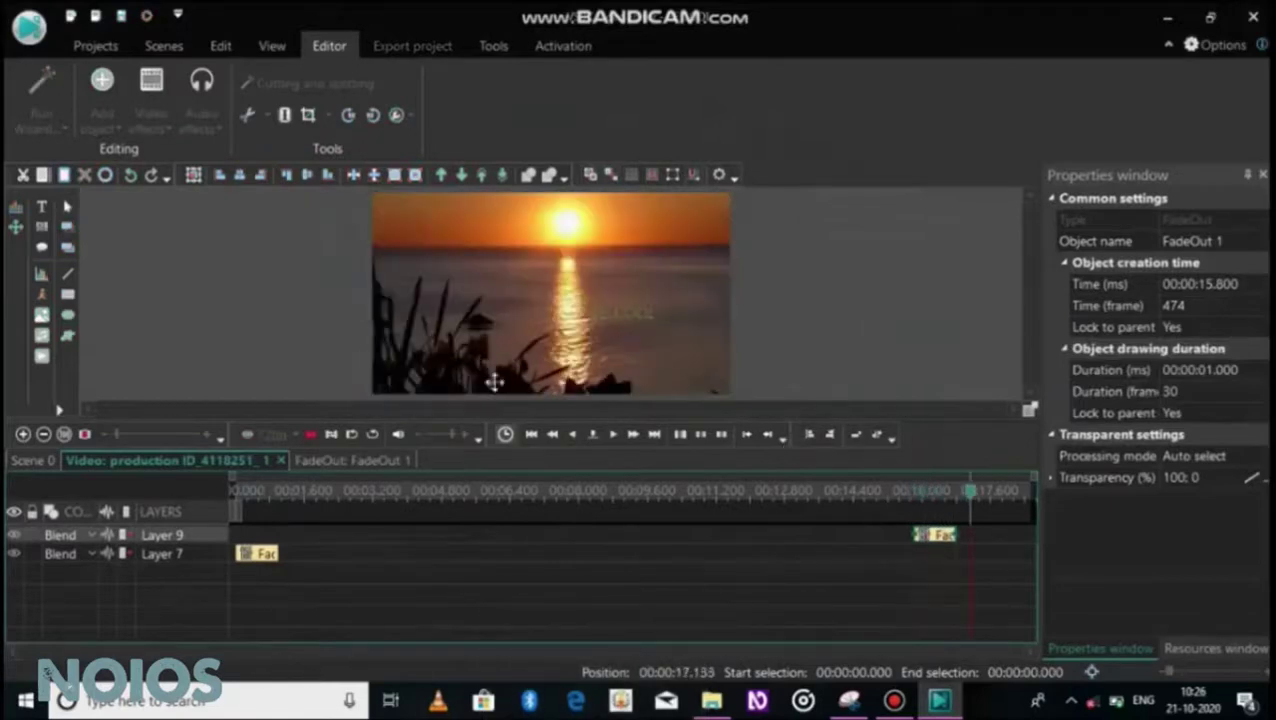
click(282, 461)
Apply a Fade In transparency effect from the scene begin to the second video clip, preview it and return to the main scene
right_click(430, 594)
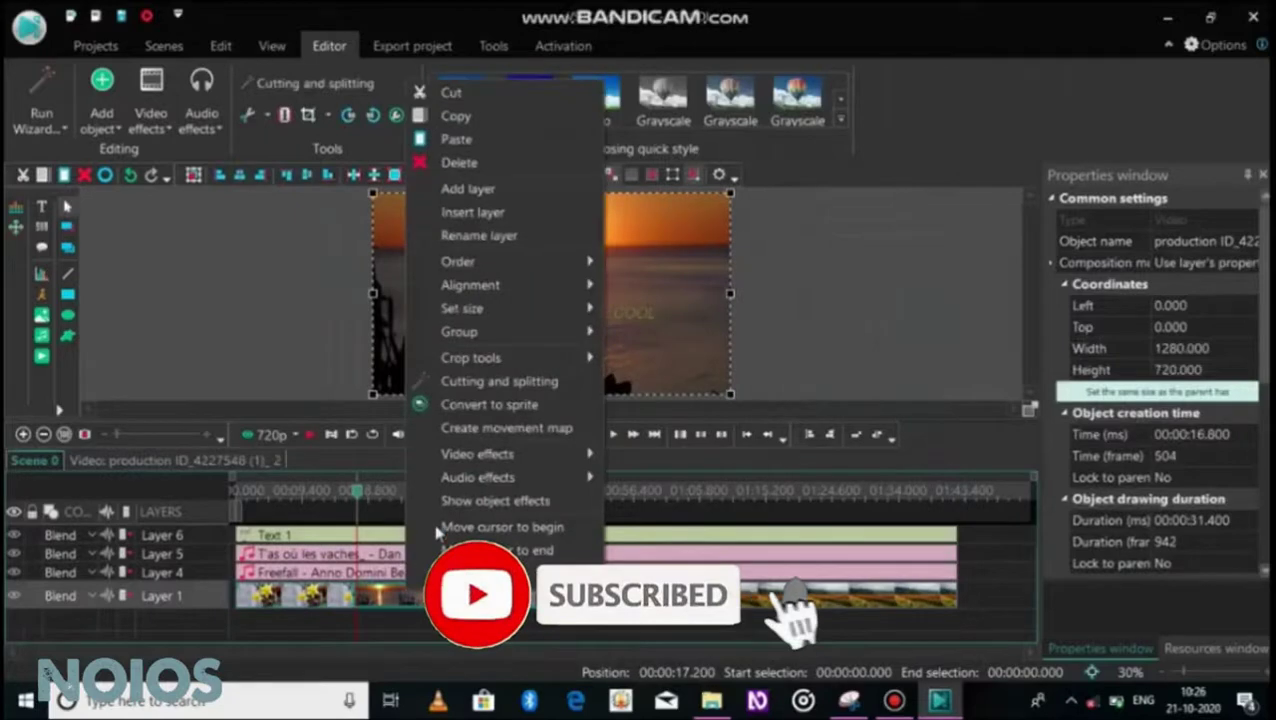
mouse_move(580, 454)
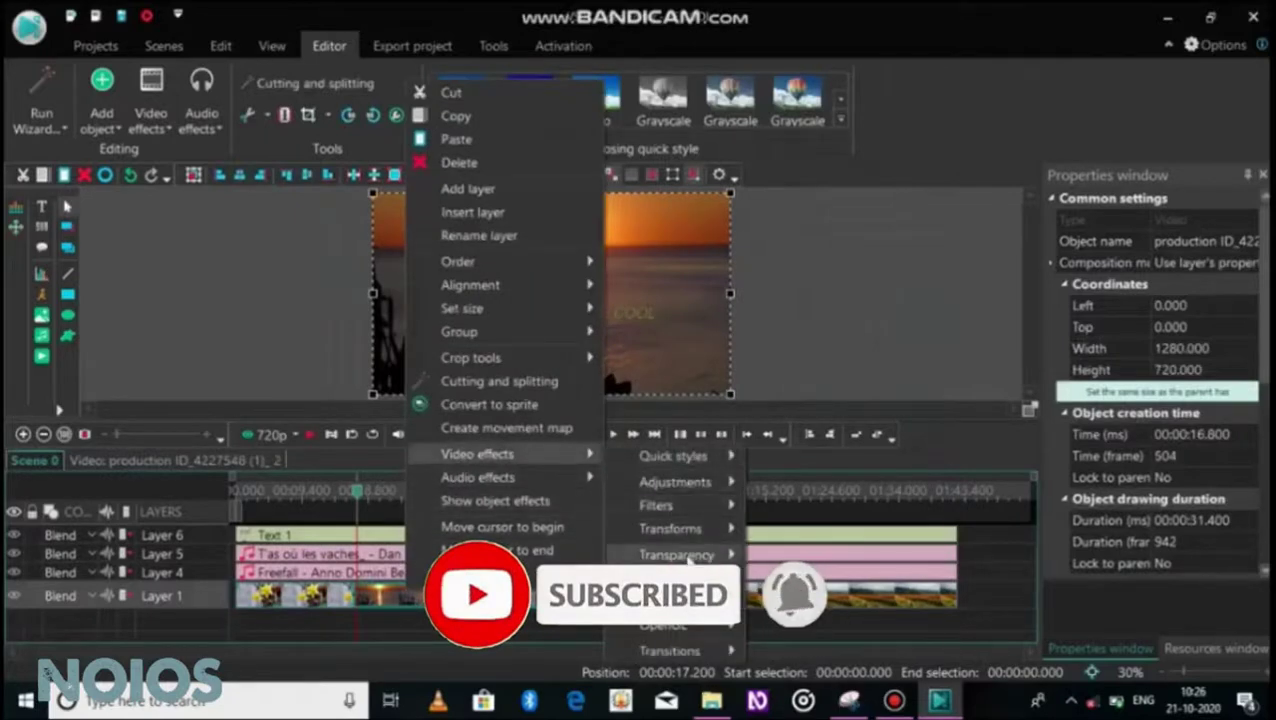
mouse_move(688, 557)
click(793, 492)
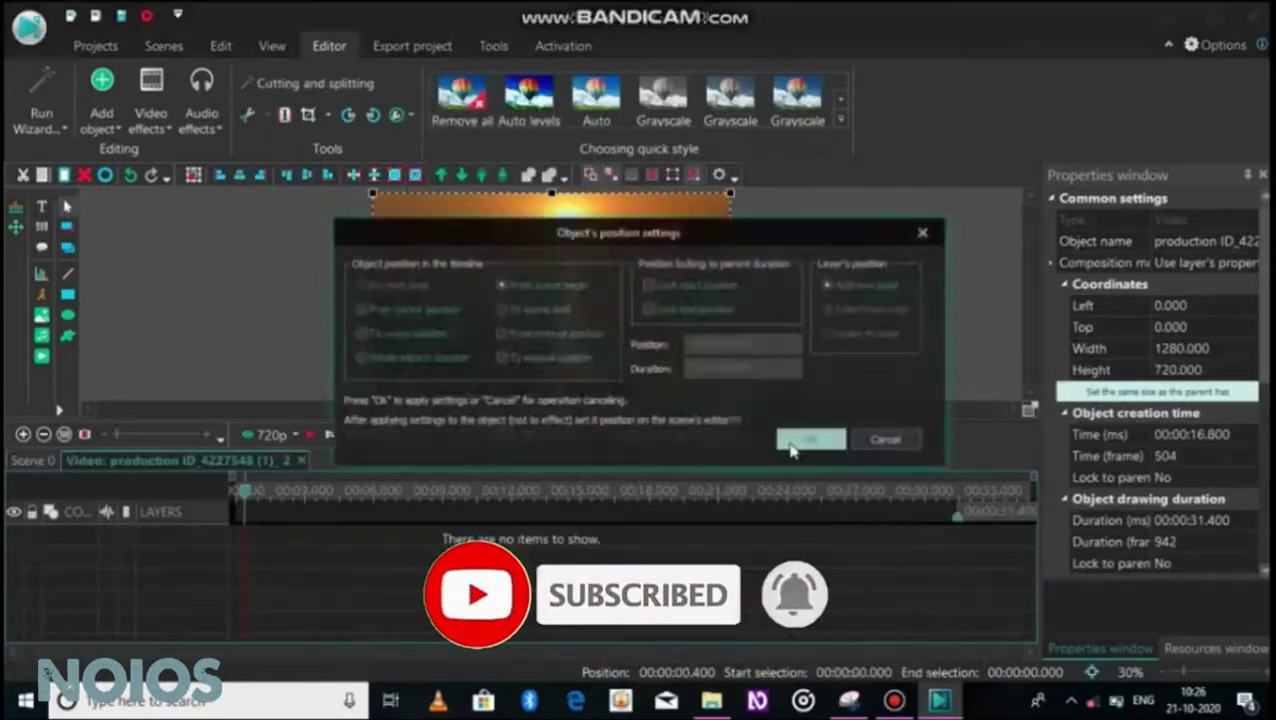
click(808, 441)
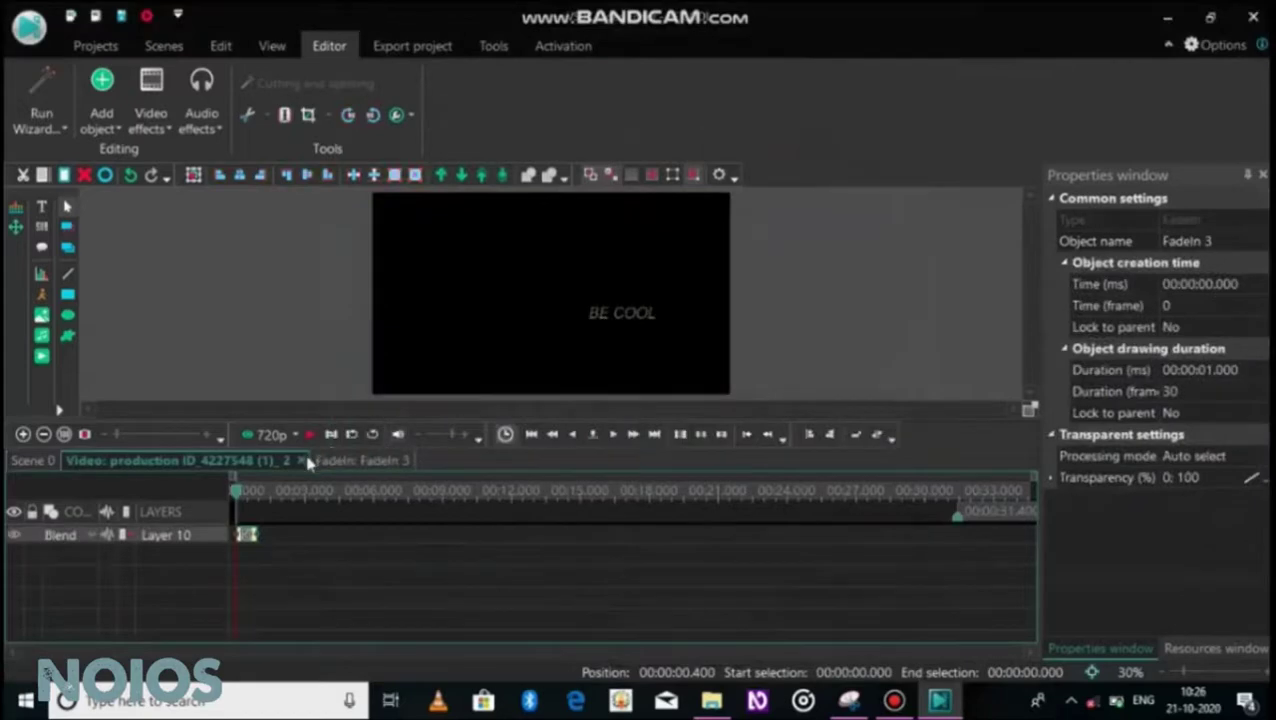
key(space)
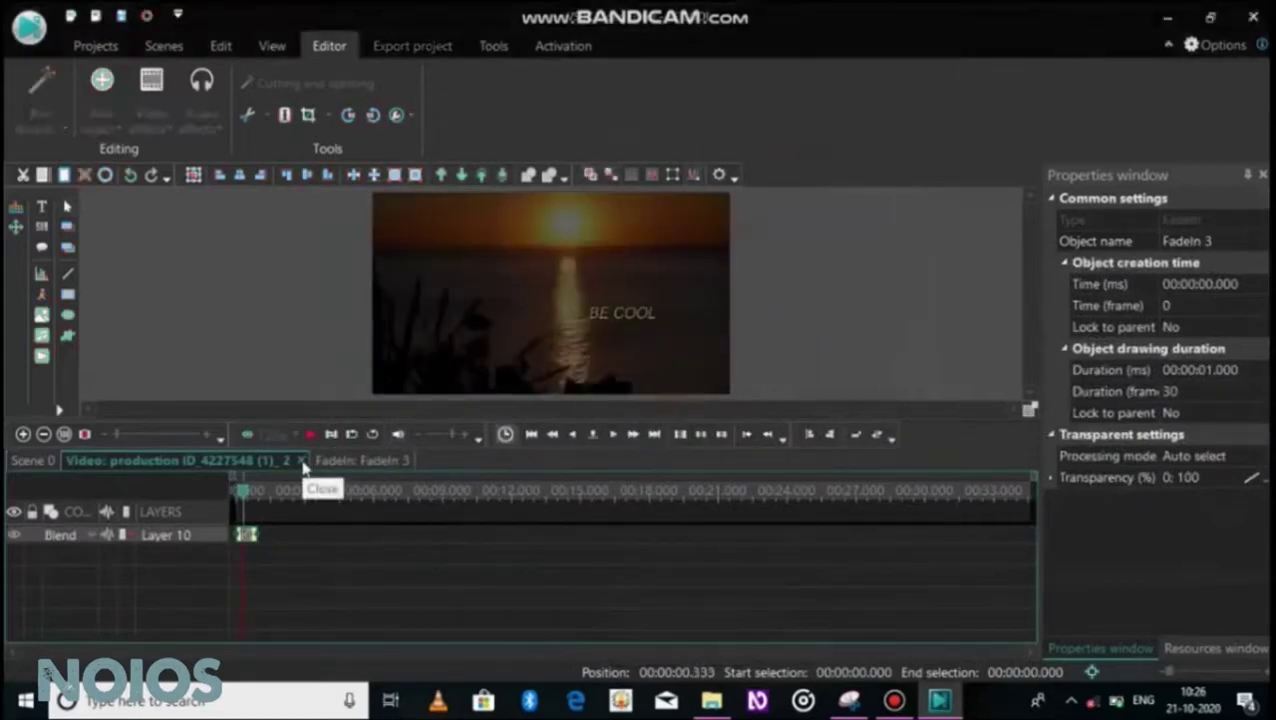
click(302, 462)
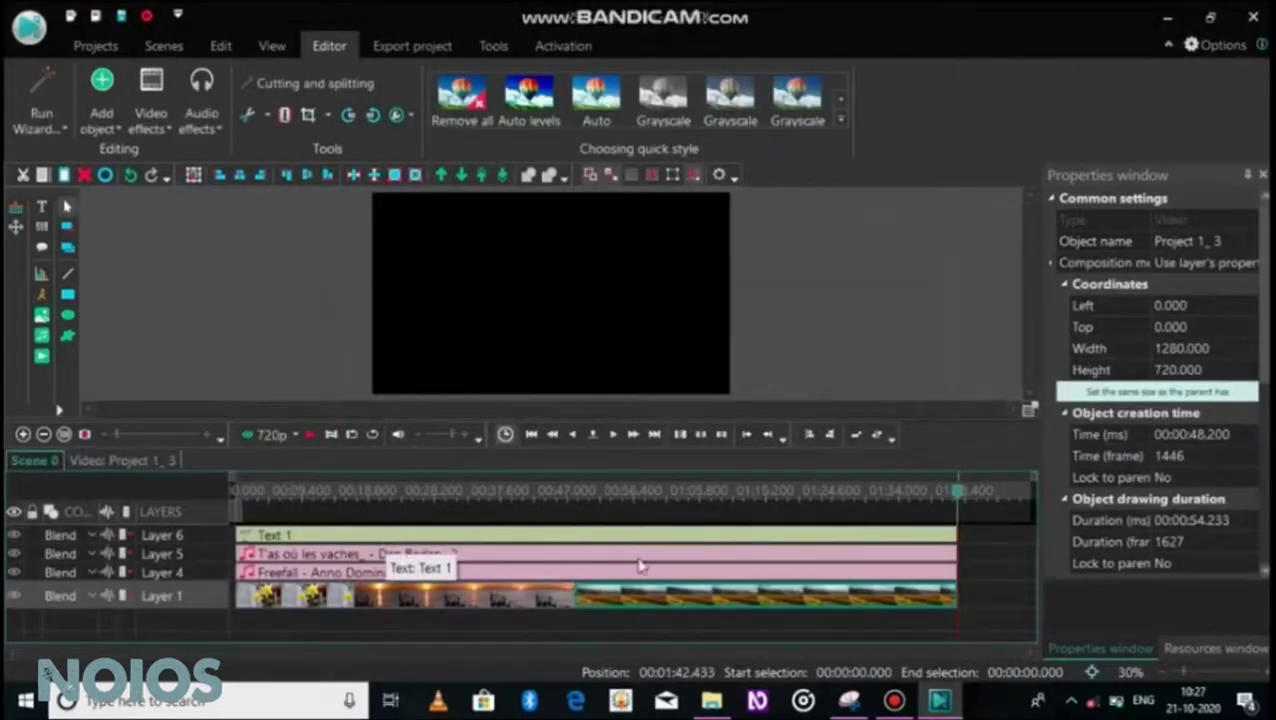
Apply a Fade Out transparency effect to scene end on the third video clip and return to the main scene
right_click(955, 545)
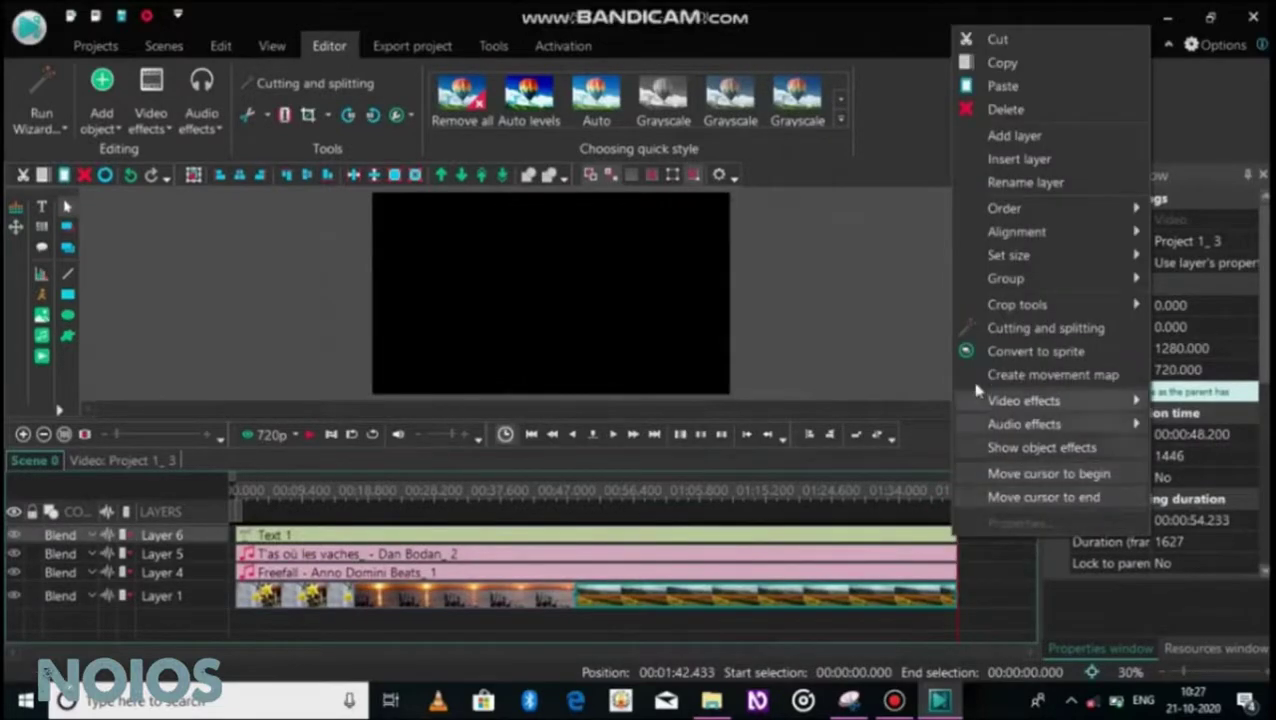
mouse_move(1000, 403)
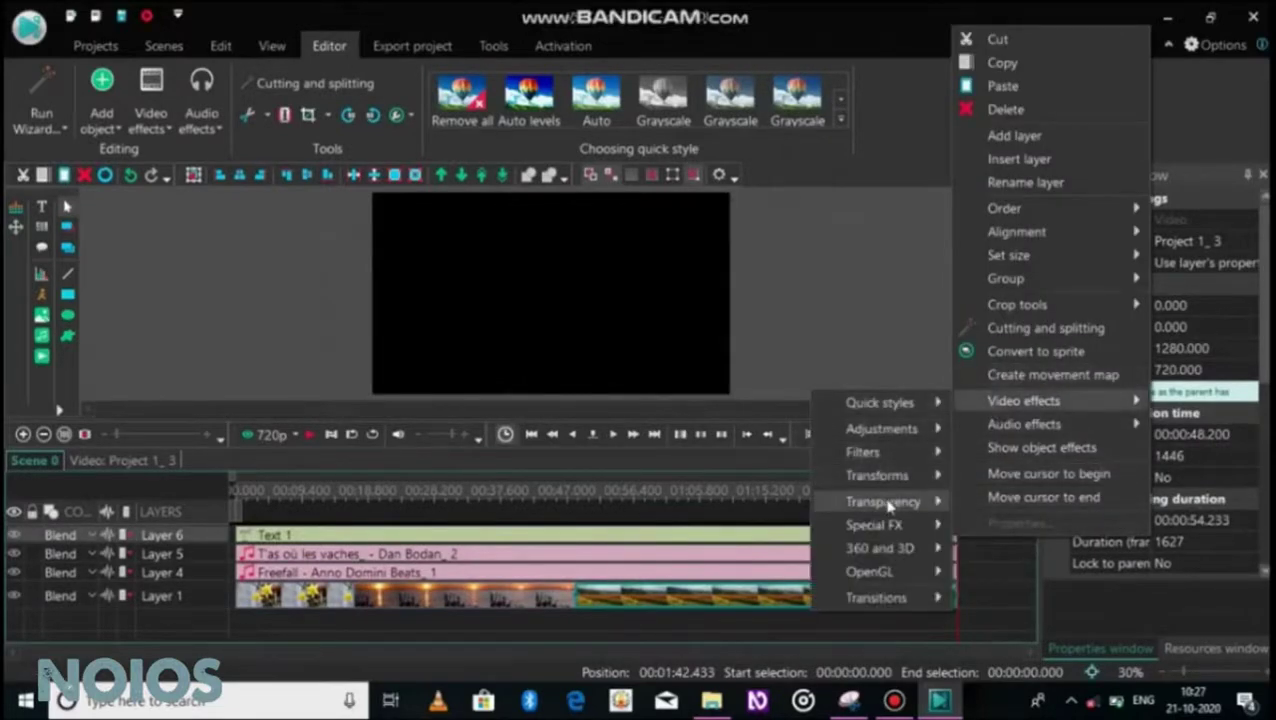
mouse_move(885, 501)
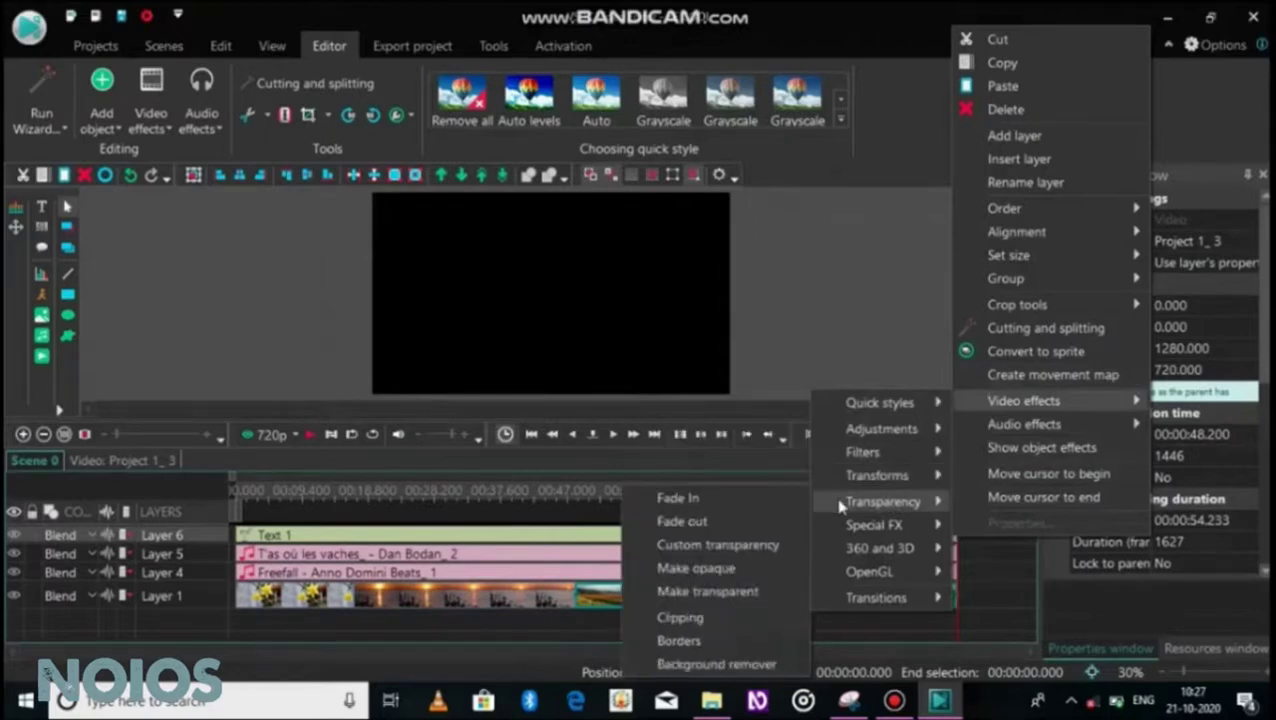
click(765, 518)
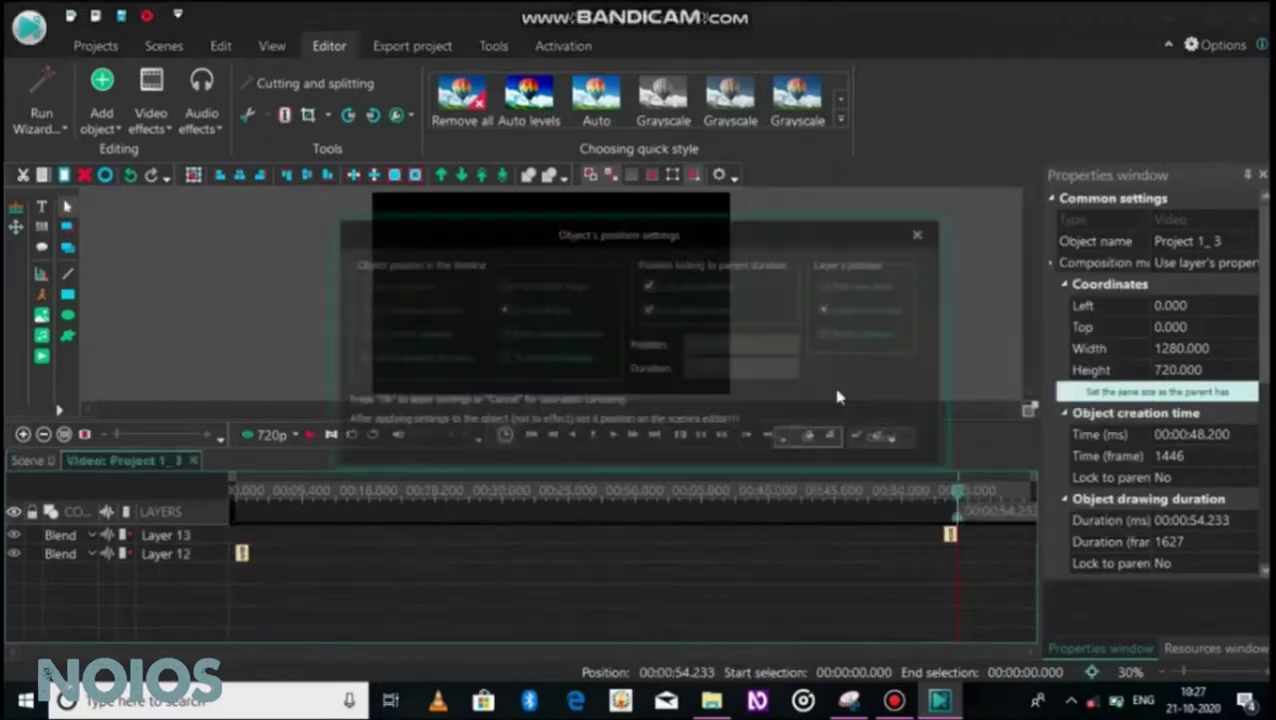
click(810, 441)
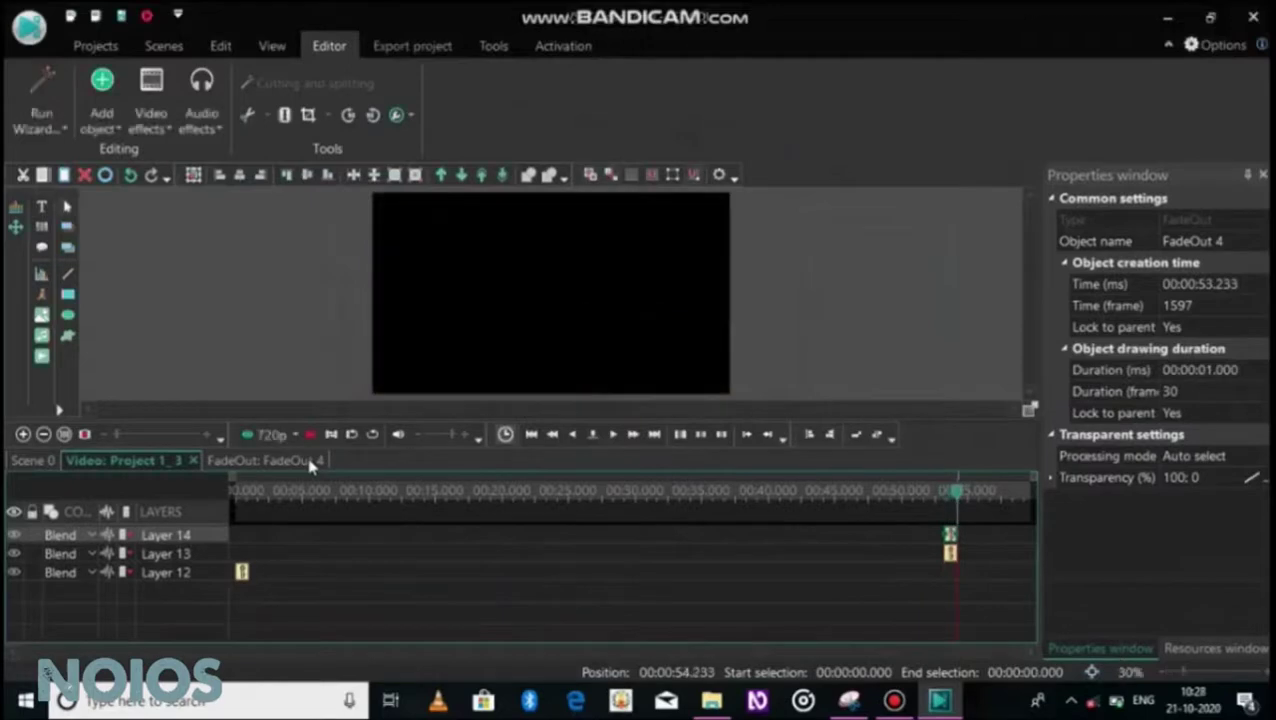
click(193, 461)
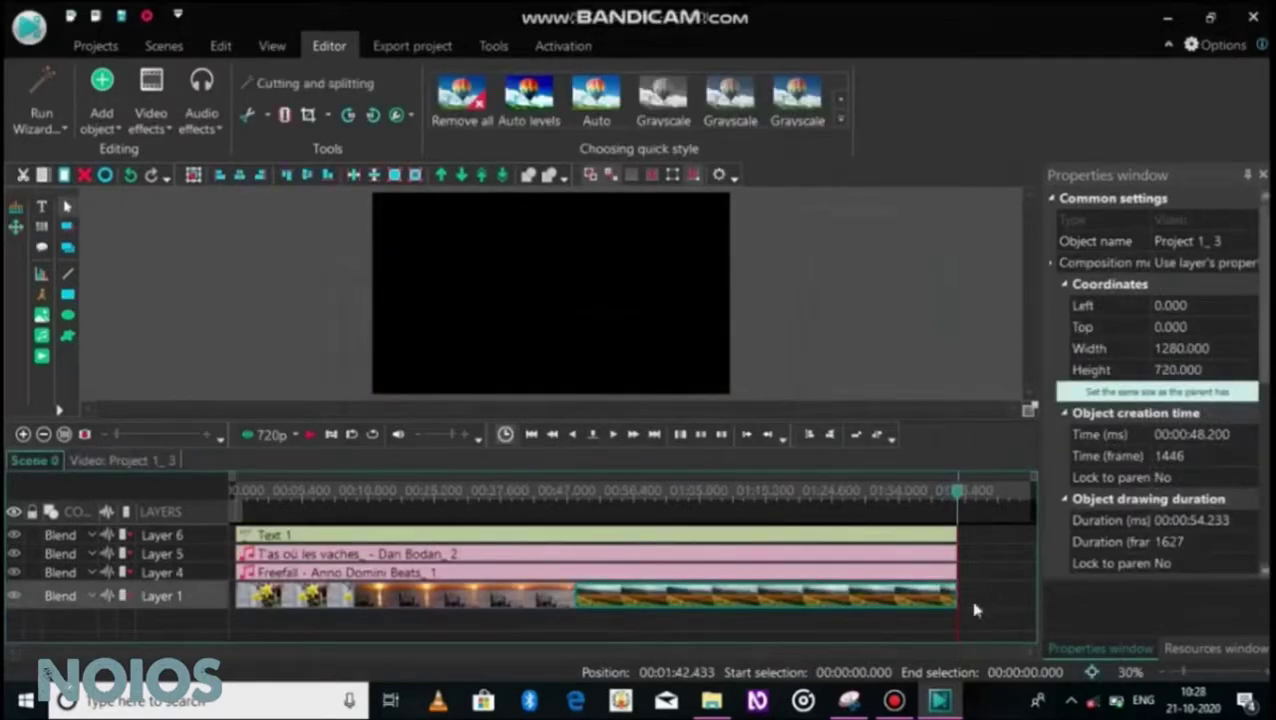
Switch to File Explorer and copy the gg video from the youtube\subscribe folder
click(711, 700)
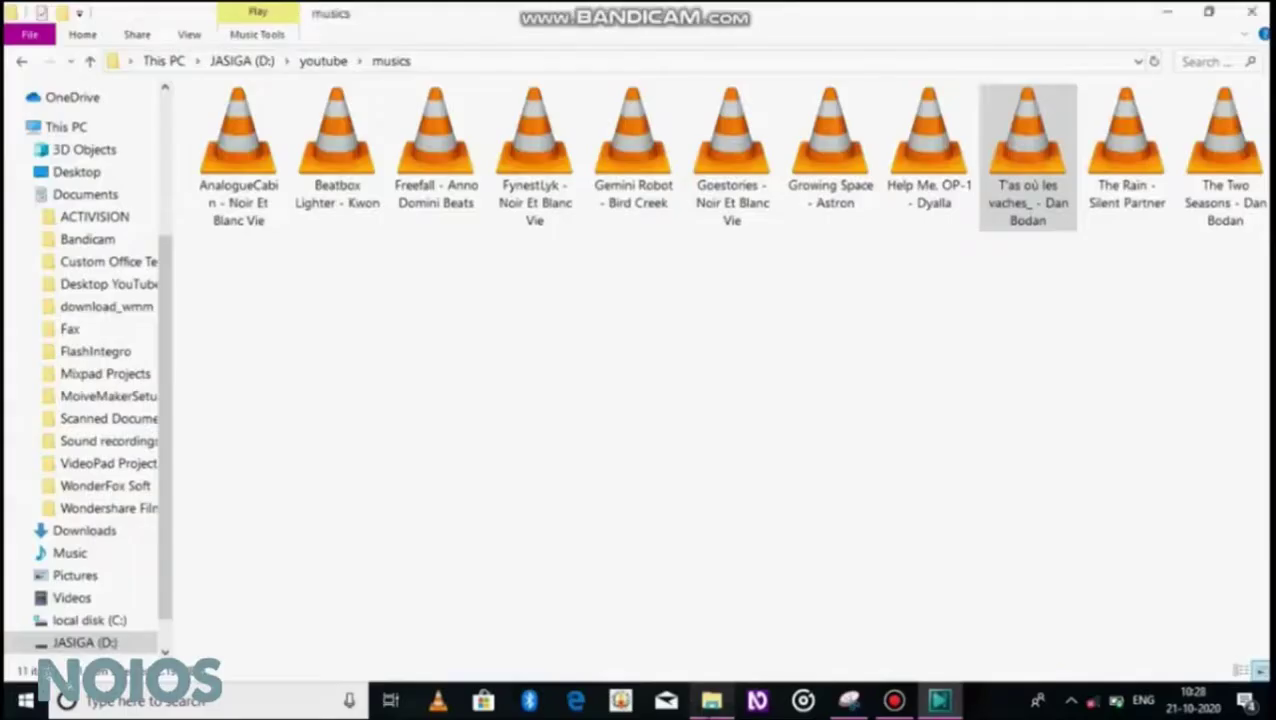
click(21, 61)
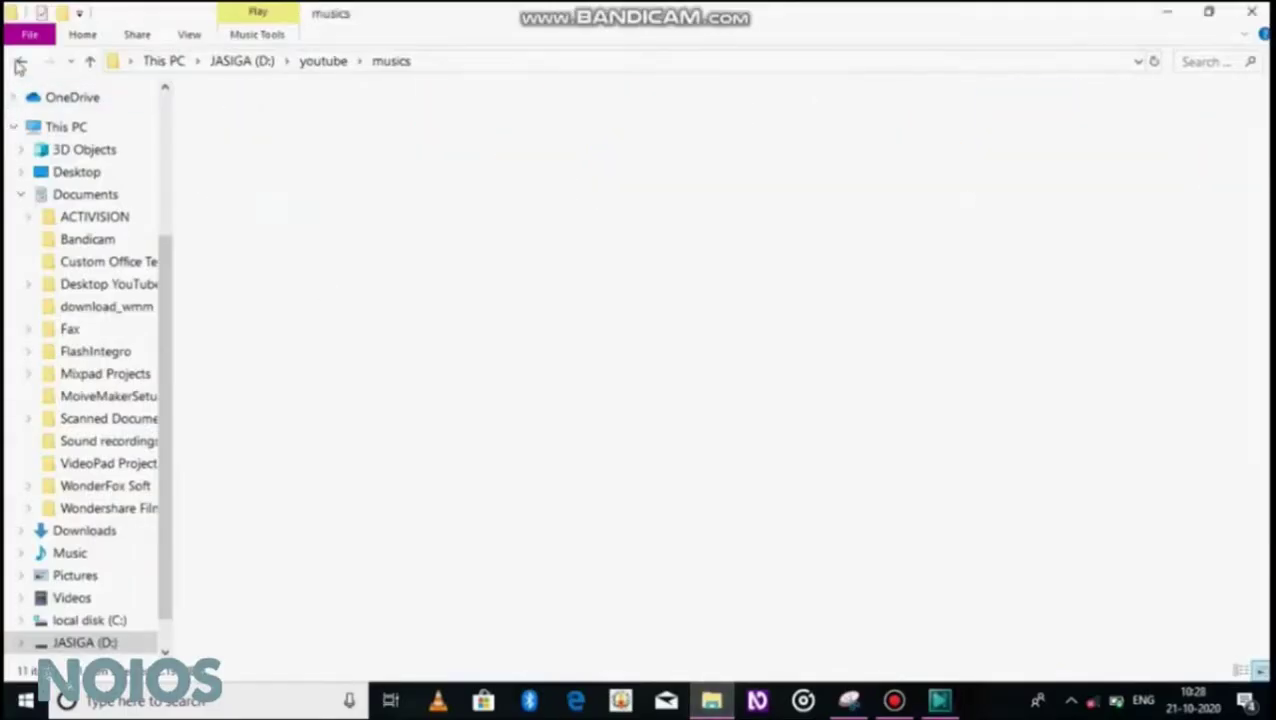
double_click(722, 150)
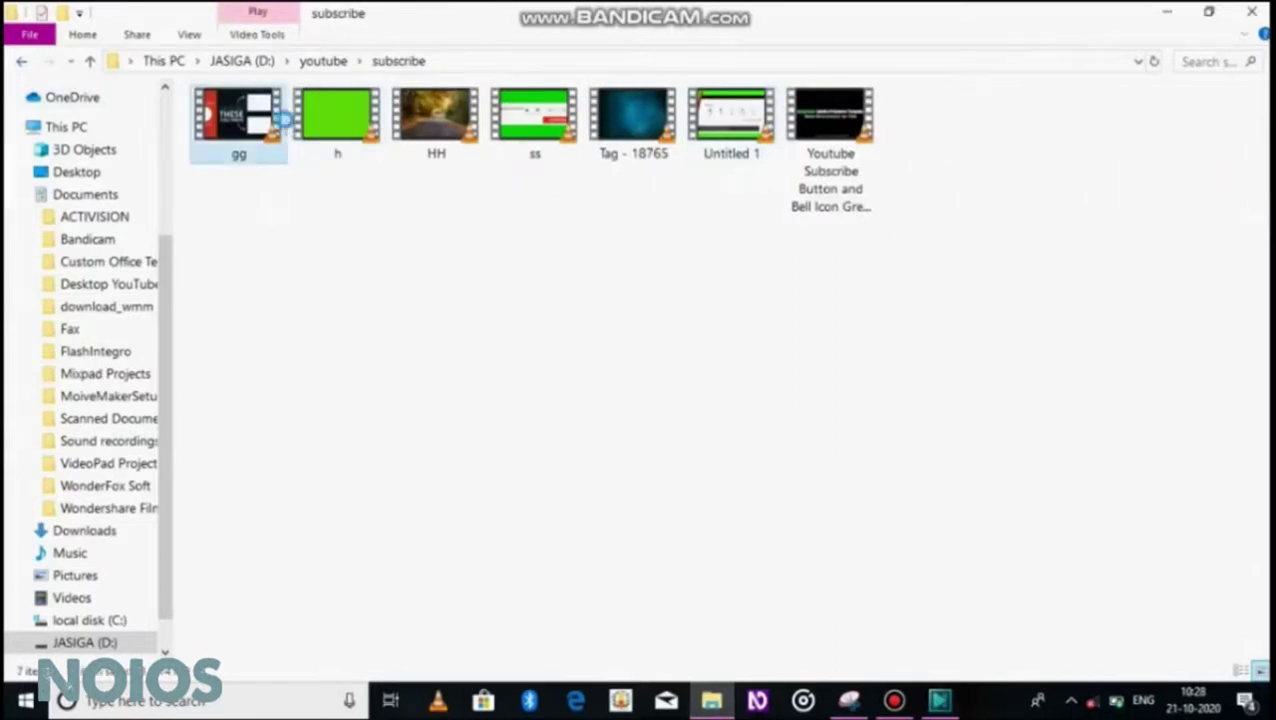
right_click(285, 118)
click(387, 508)
Switch back to VSDC, paste the gg video at the end of the scene and place it on Layer 1 after the third clip
click(937, 703)
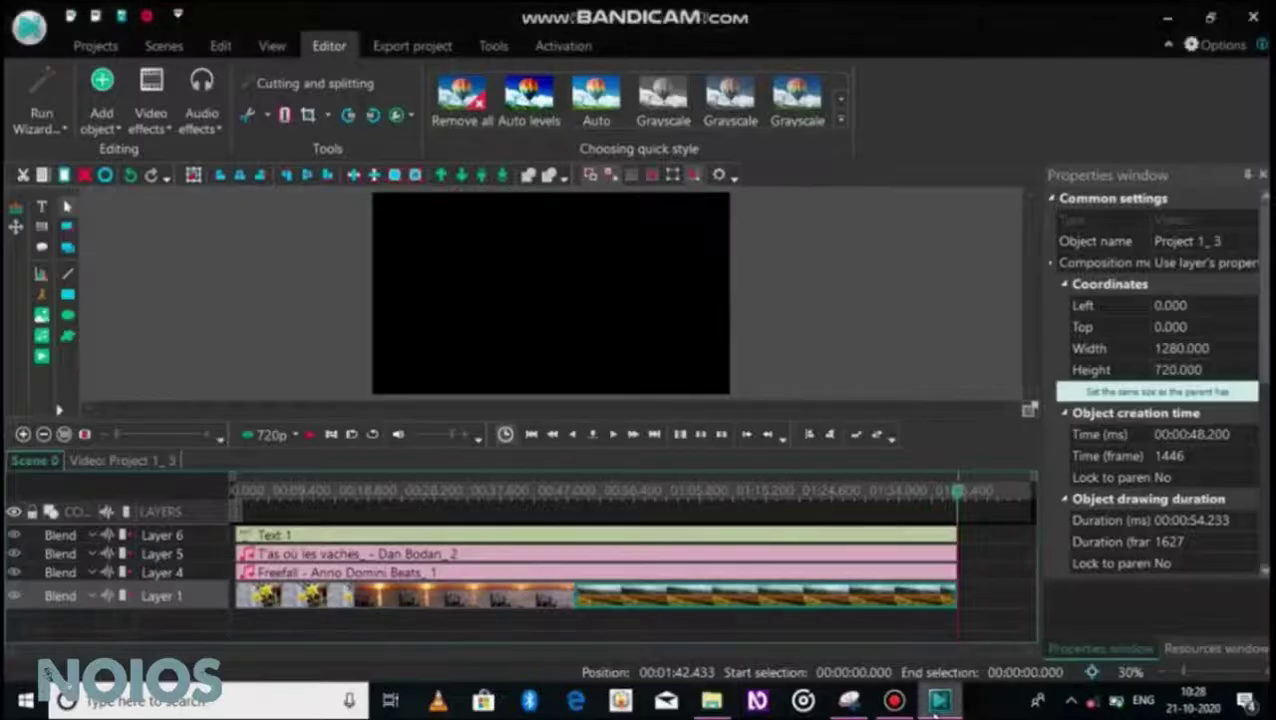
key(ctrl+v)
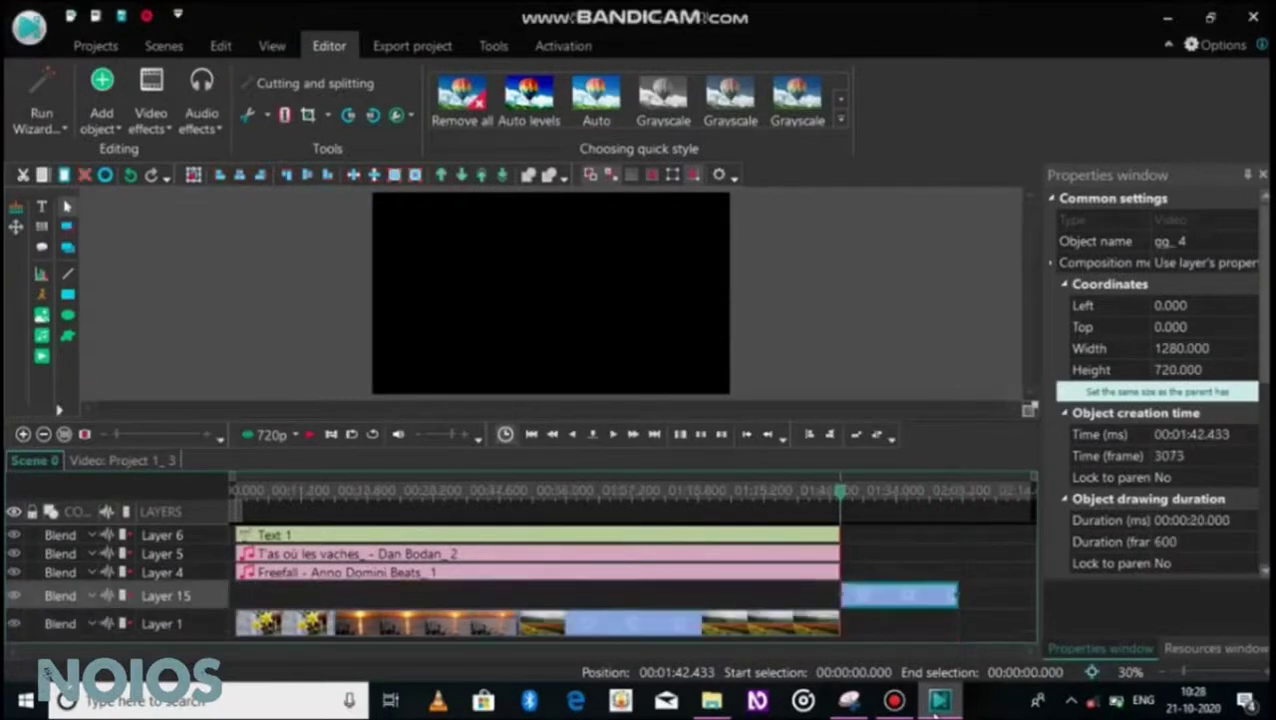
click(905, 608)
drag(905, 610, 902, 628)
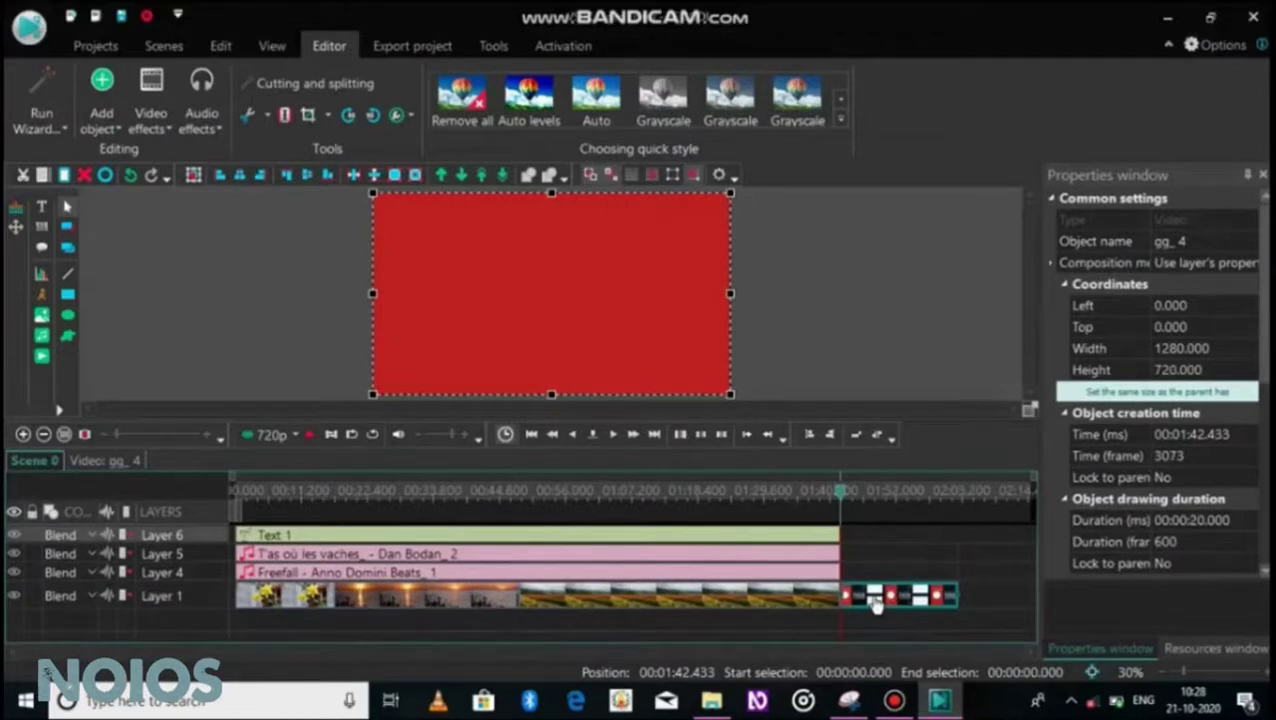
right_click(876, 601)
mouse_move(910, 460)
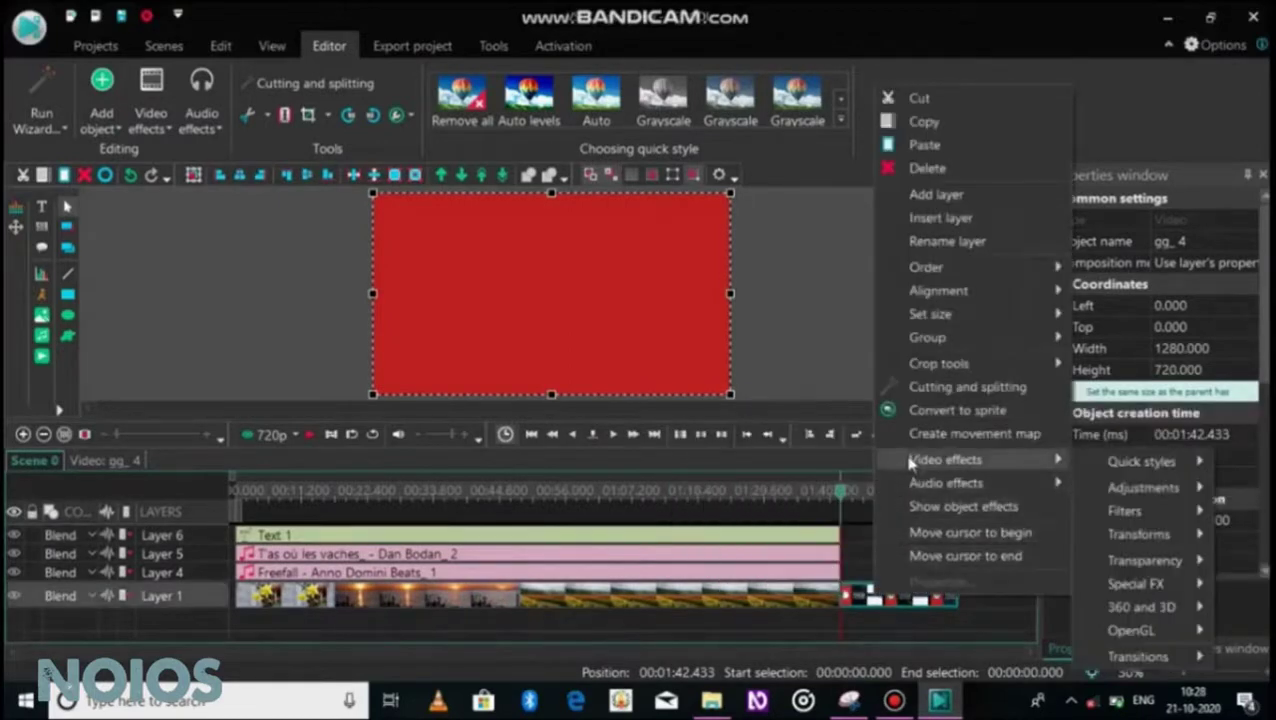
mouse_move(1140, 560)
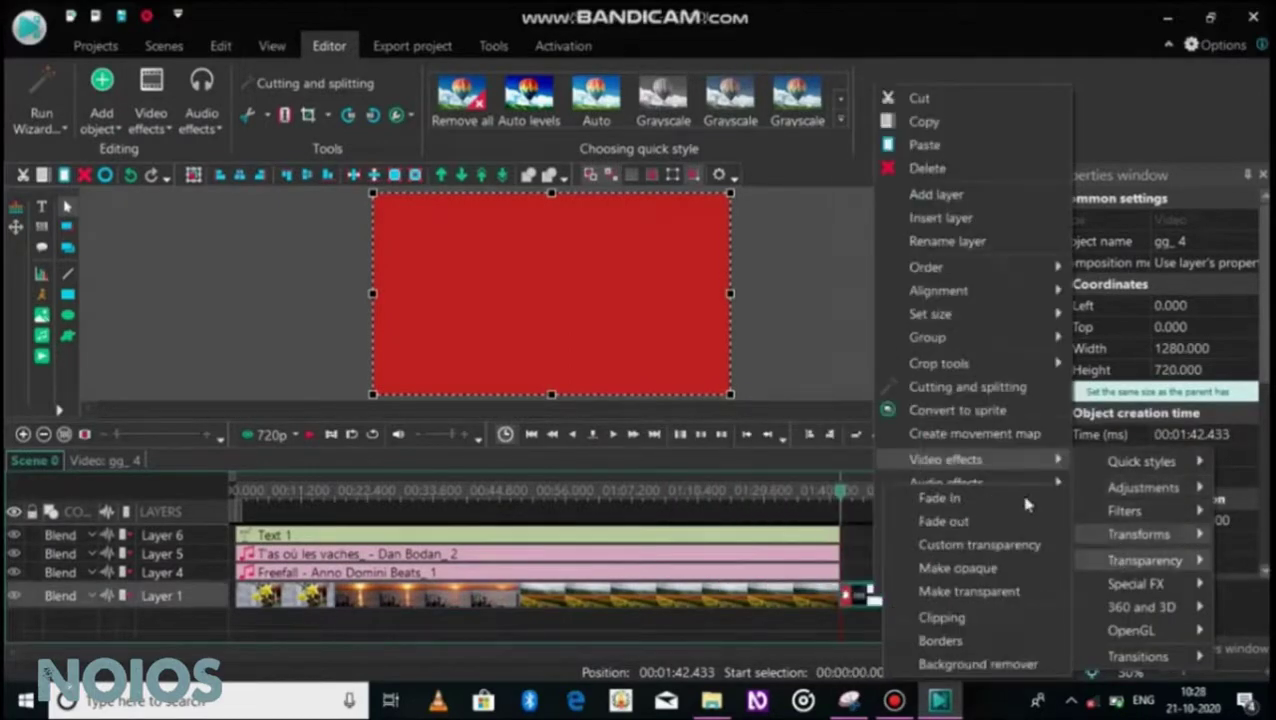
click(940, 505)
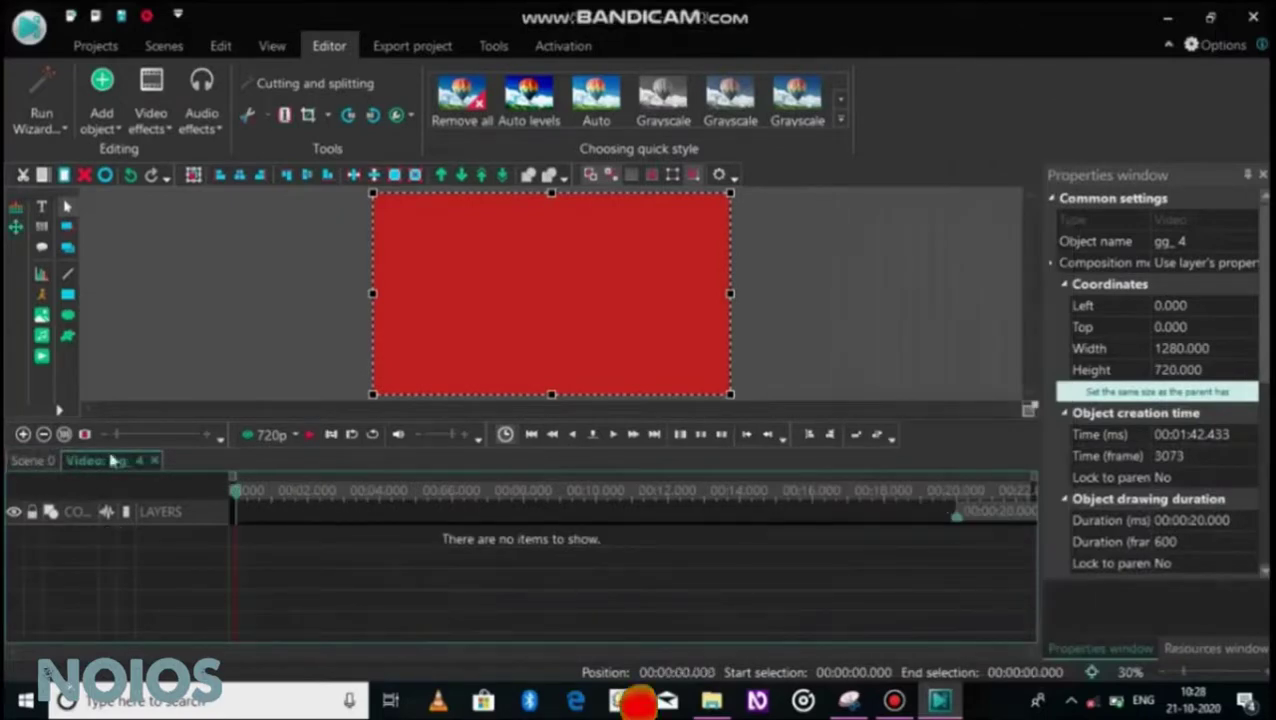
click(153, 461)
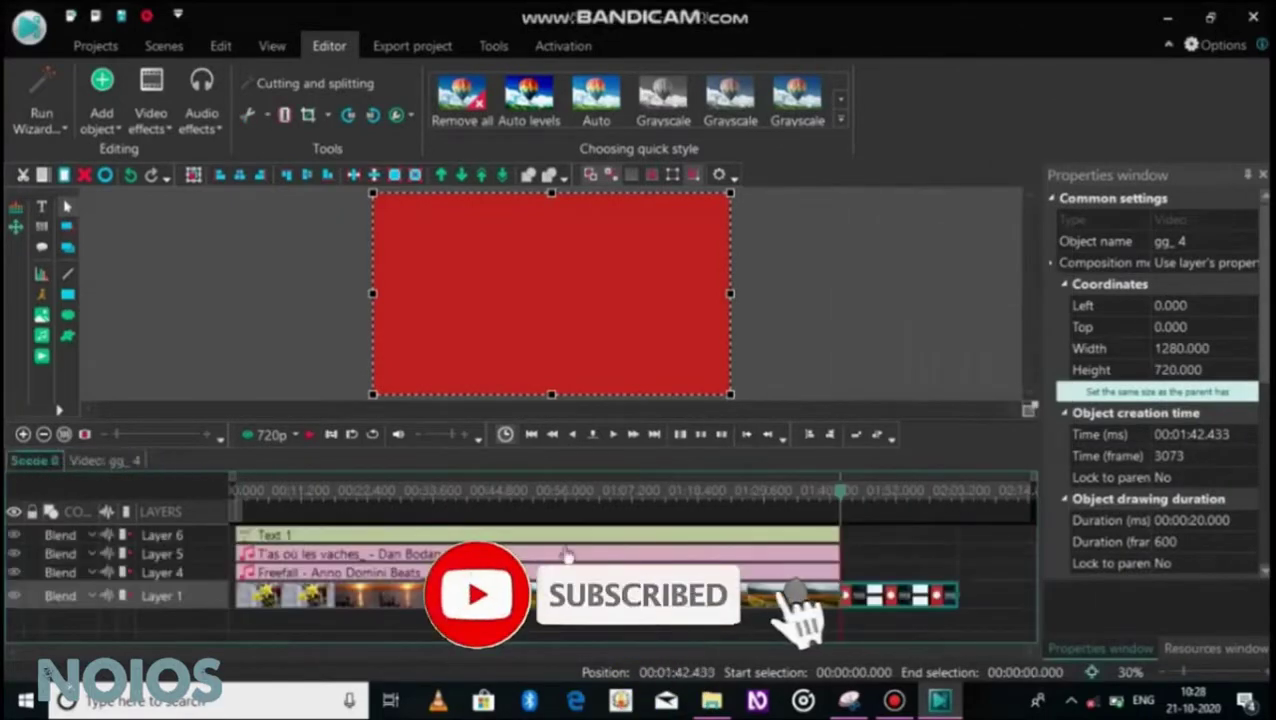
Apply a Fade In transparency effect from the scene begin to the gg clip, preview it and return to the main scene
right_click(870, 598)
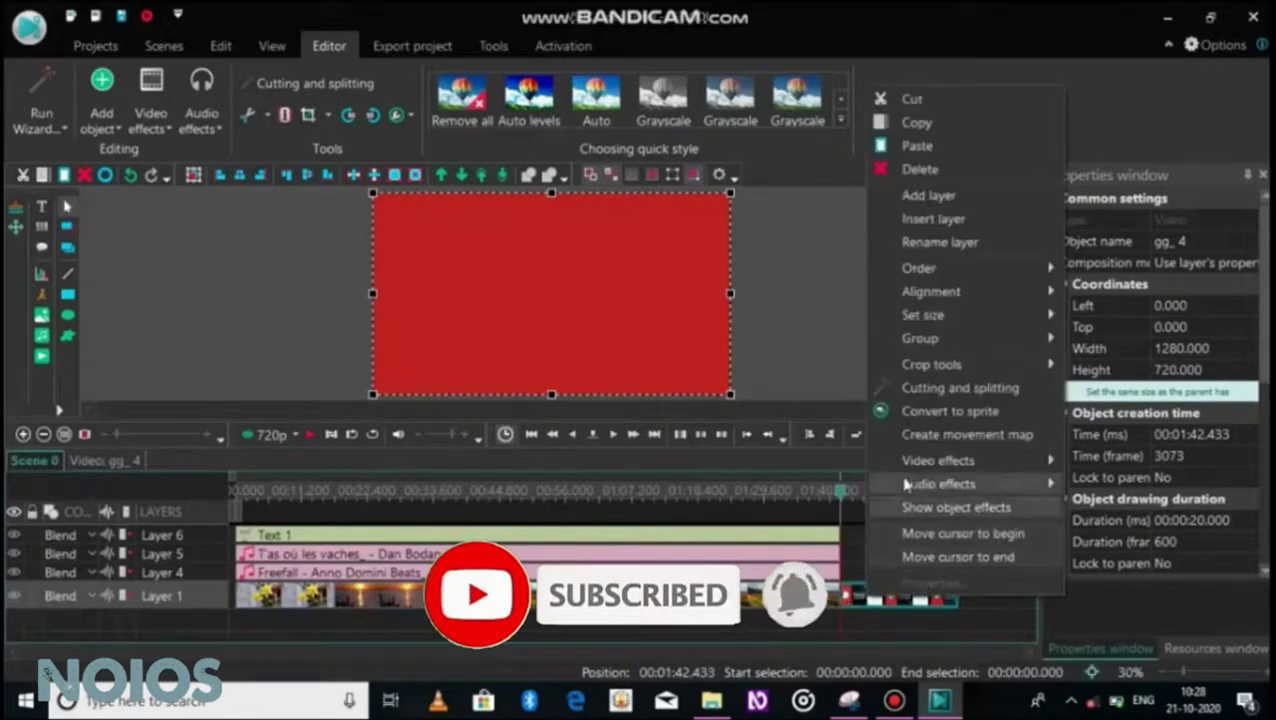
mouse_move(985, 461)
mouse_move(1120, 566)
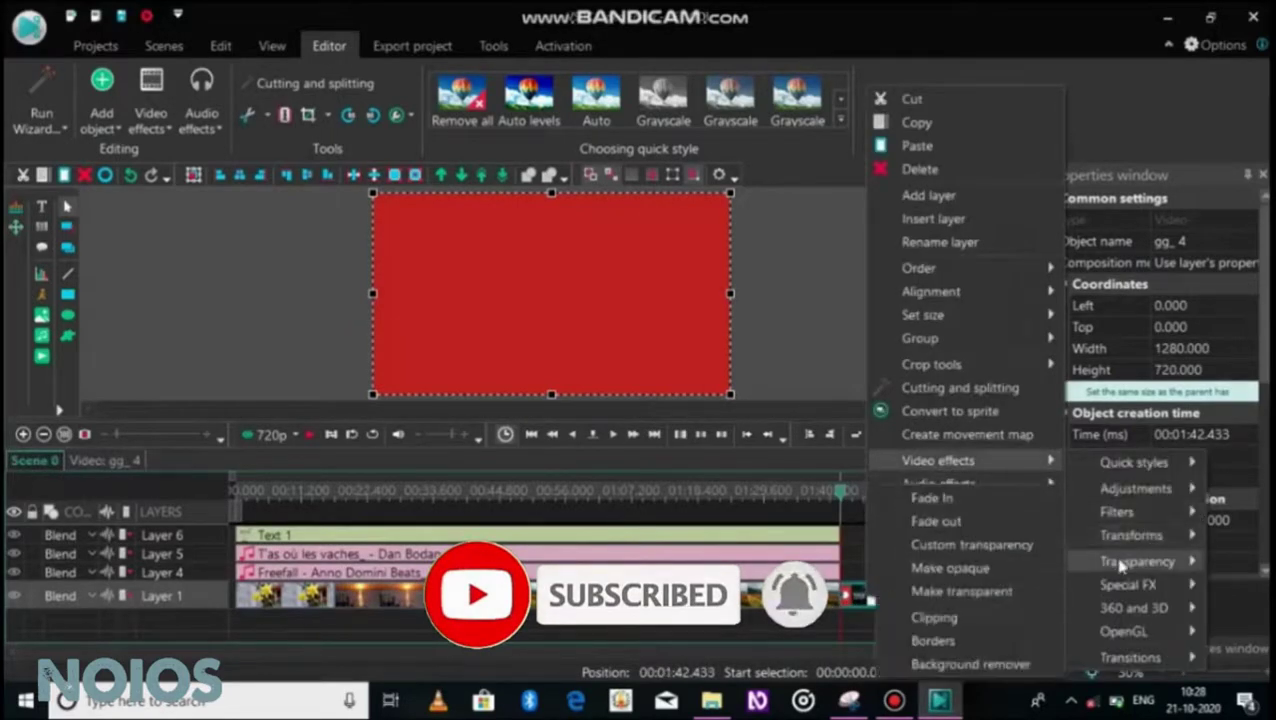
click(995, 519)
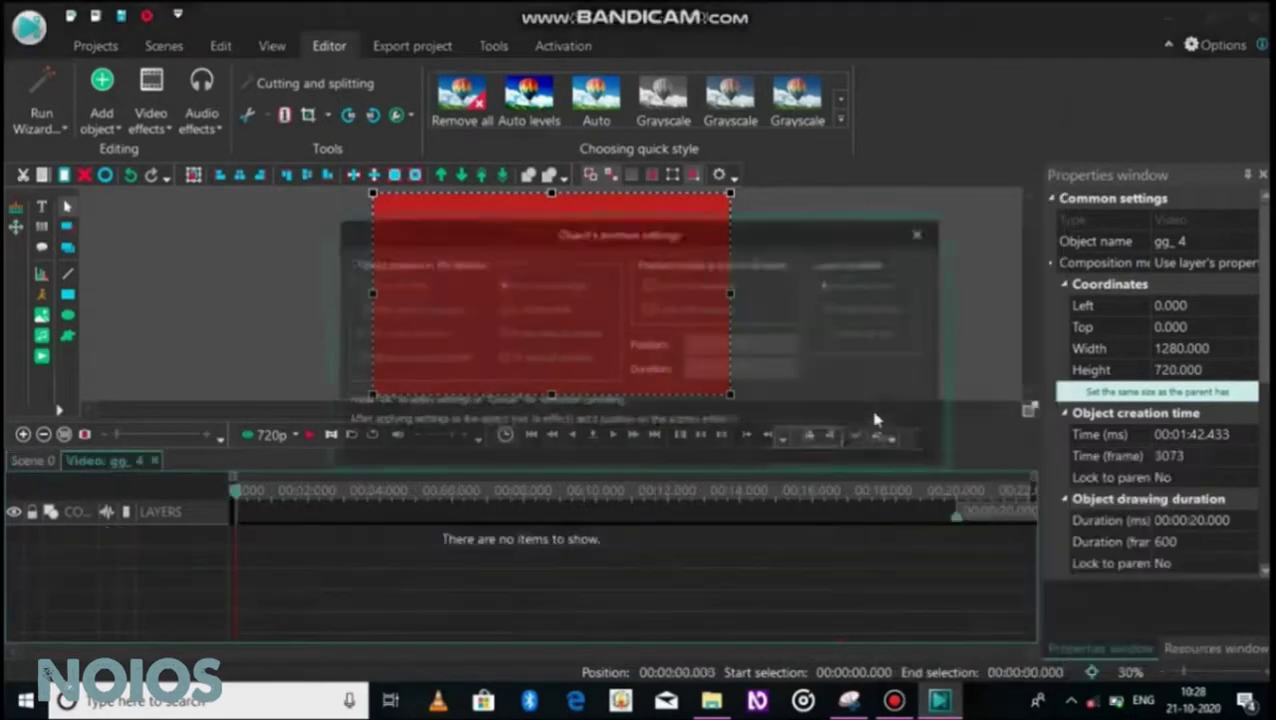
click(805, 437)
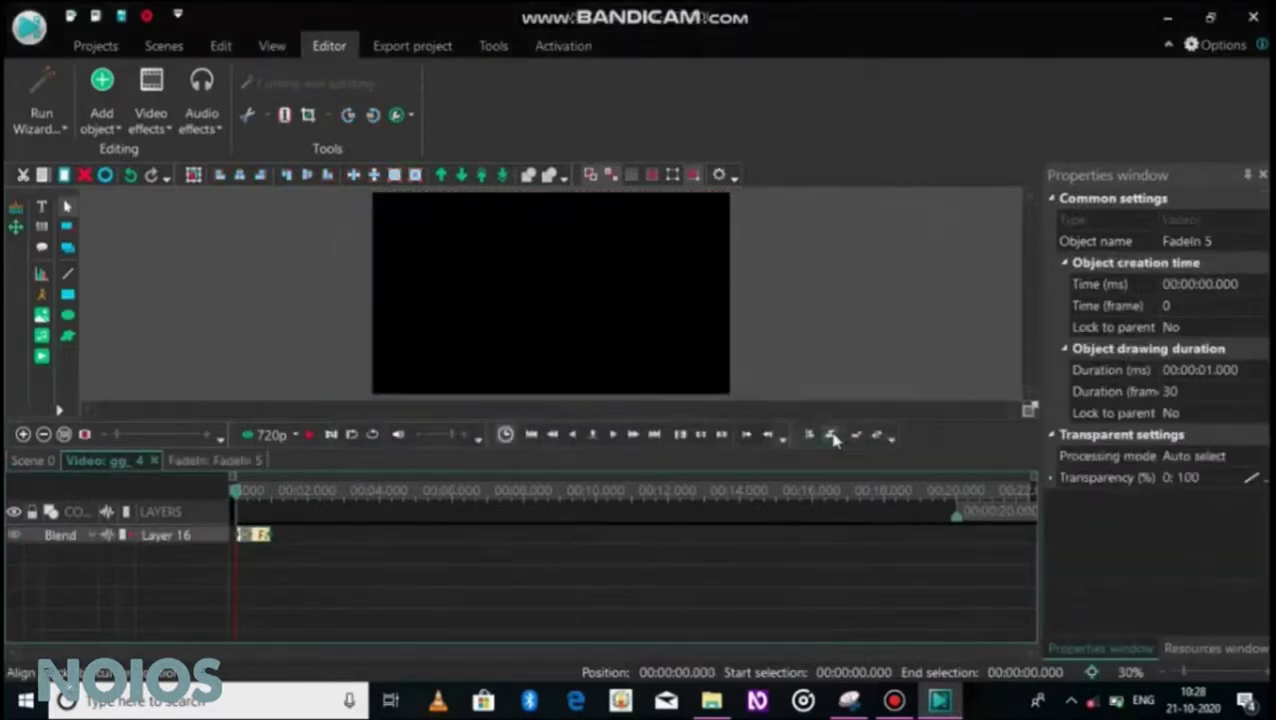
key(space)
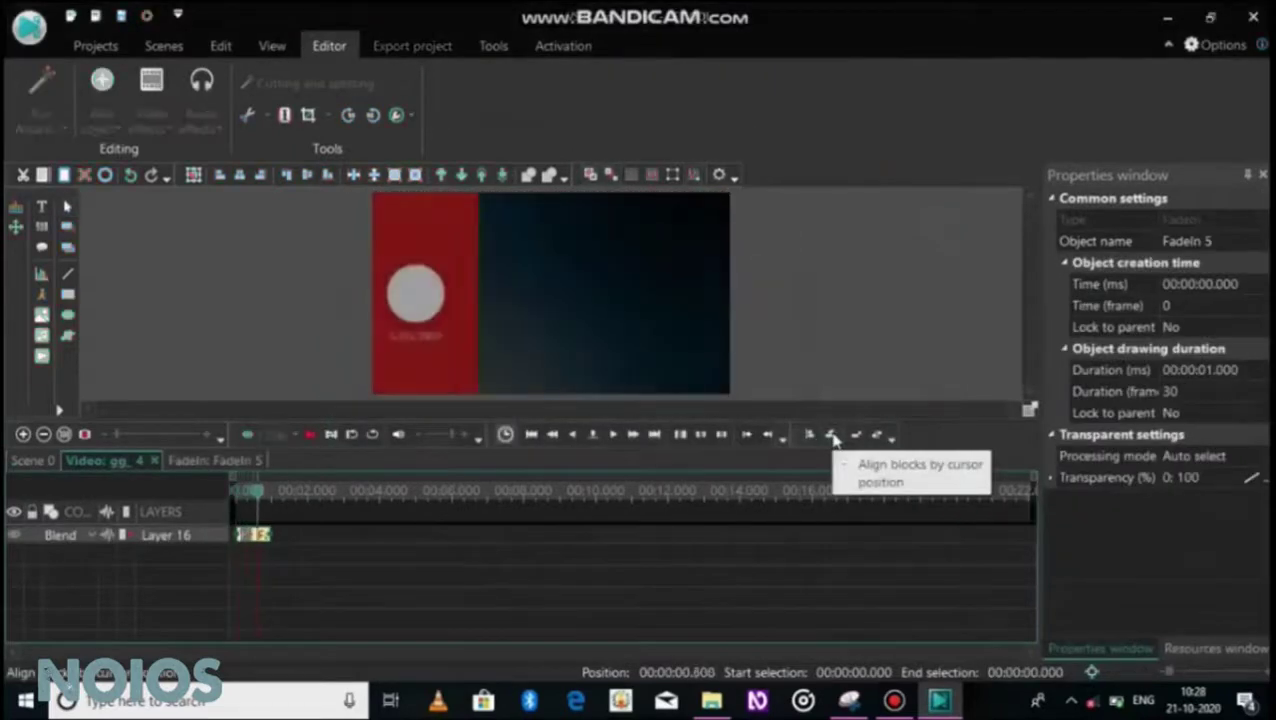
click(155, 461)
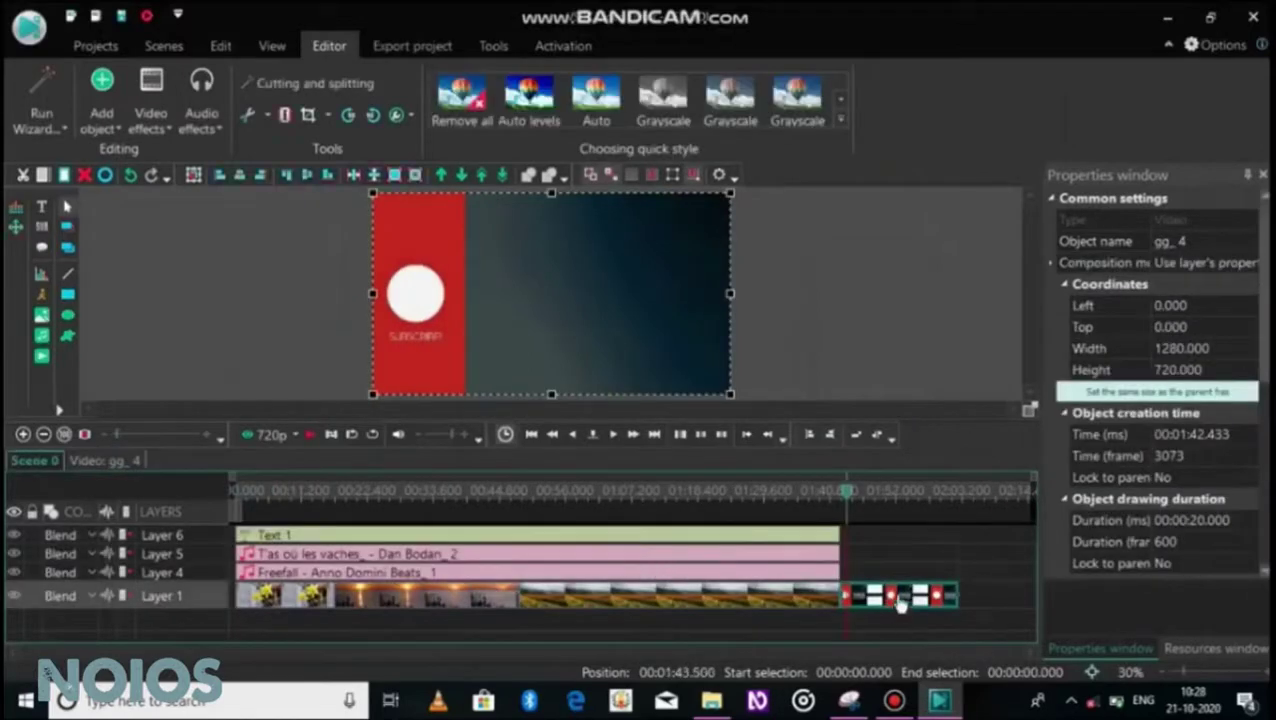
Apply a Fade Out transparency effect at the end of the gg clip, preview it and return to the main scene
right_click(900, 603)
mouse_move(960, 459)
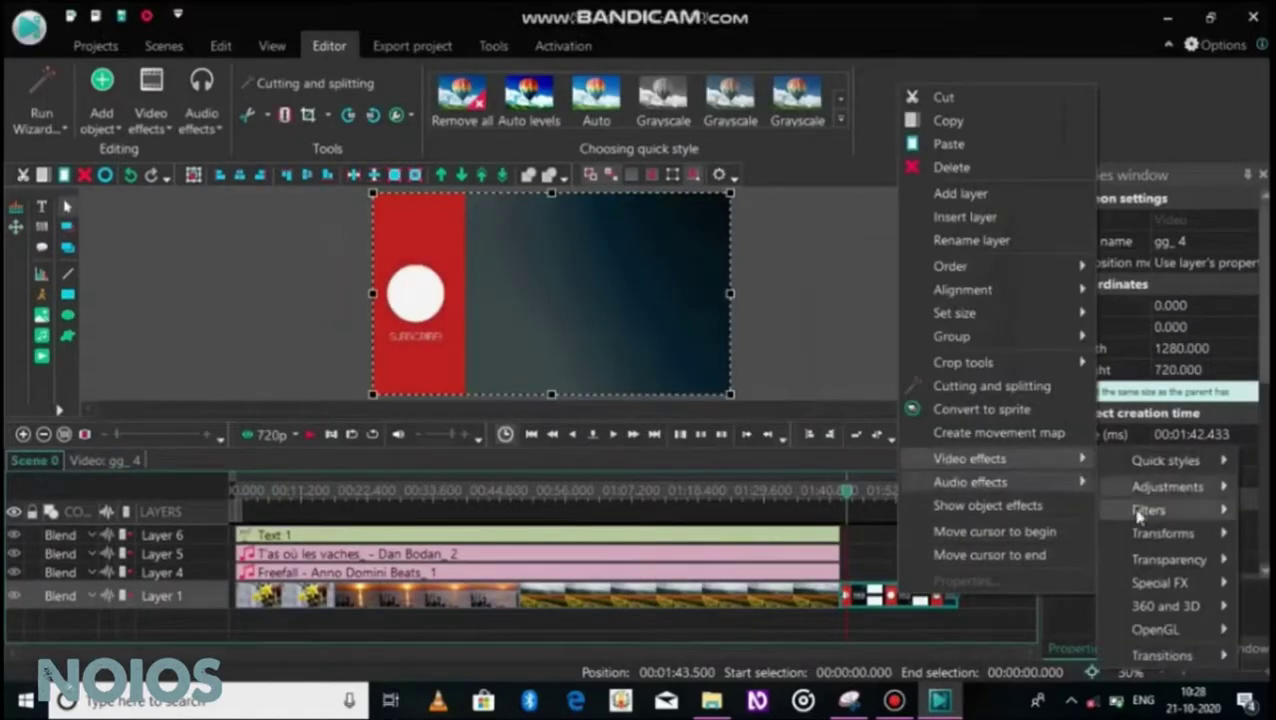
mouse_move(1165, 560)
click(970, 524)
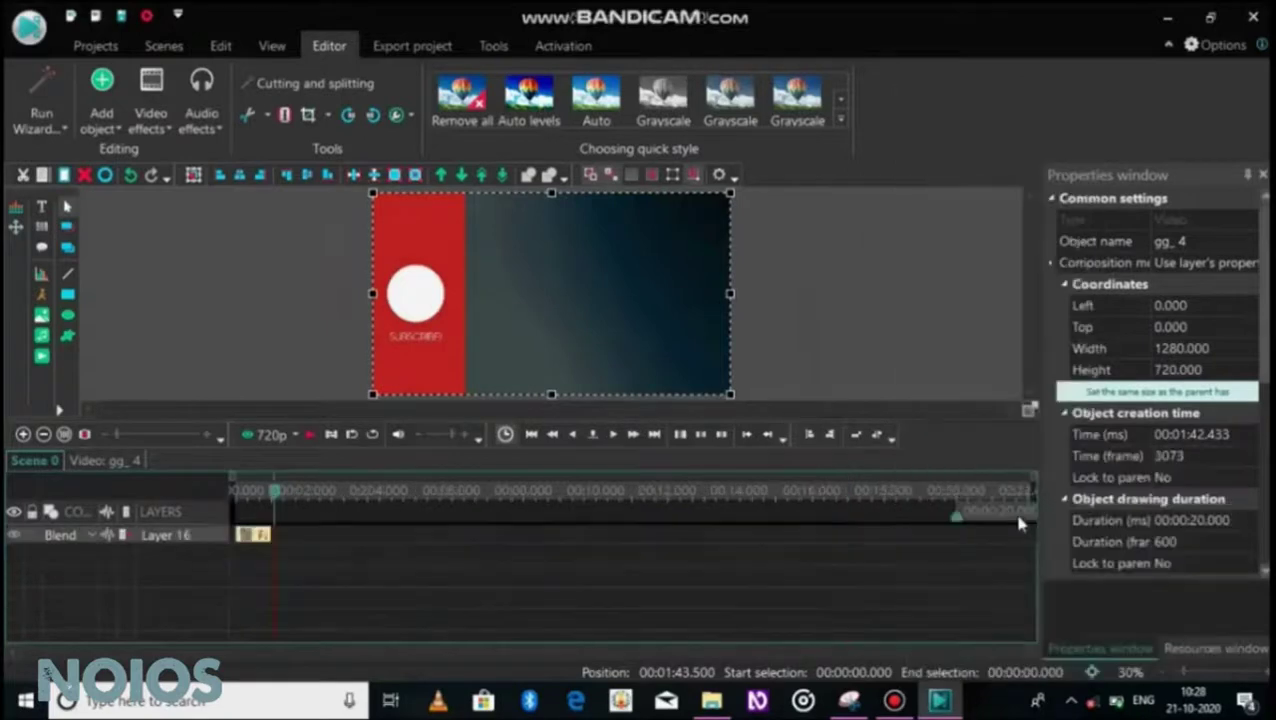
click(814, 440)
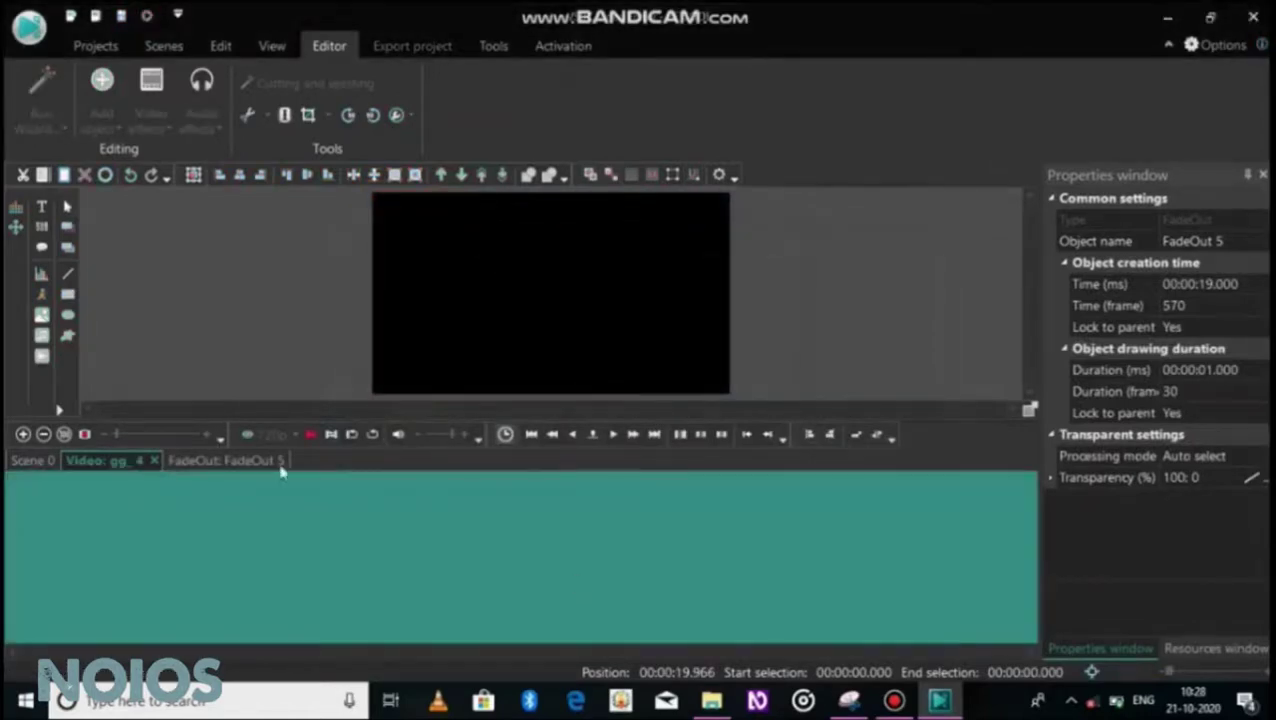
click(153, 467)
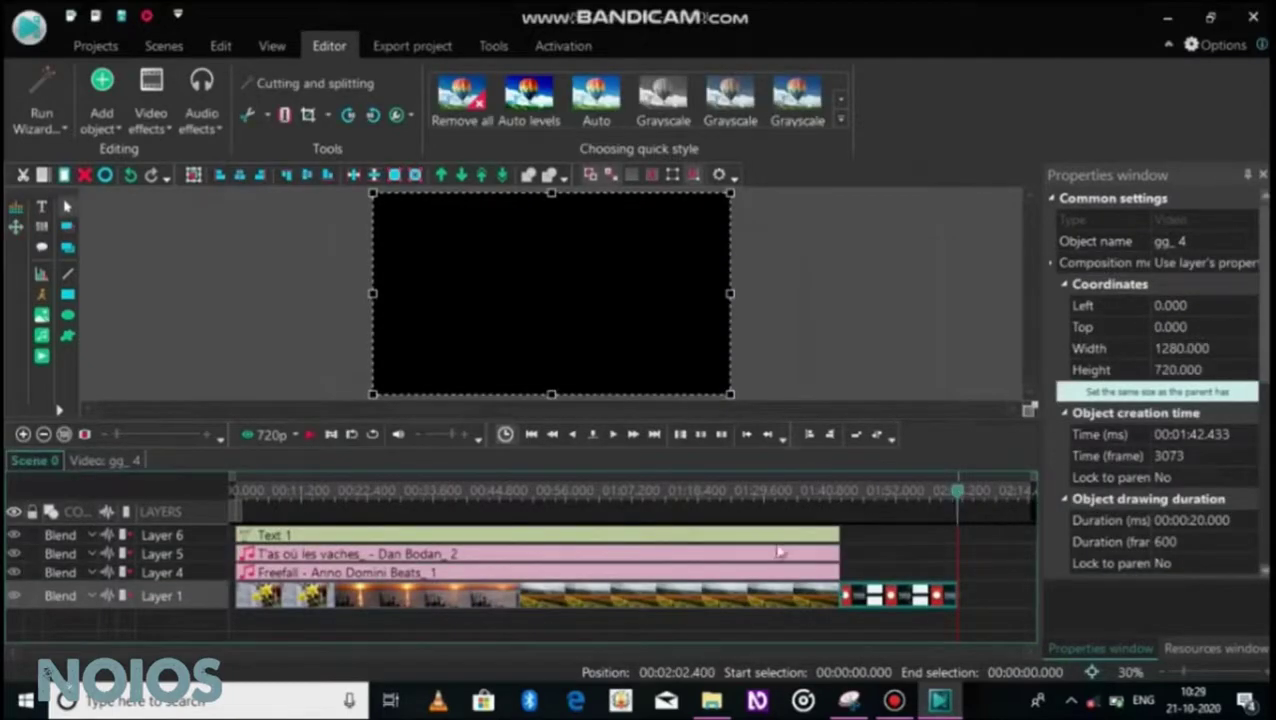
Apply the Old Film 3 quick style to the third video clip and preview a frame of that clip
click(680, 607)
right_click(683, 609)
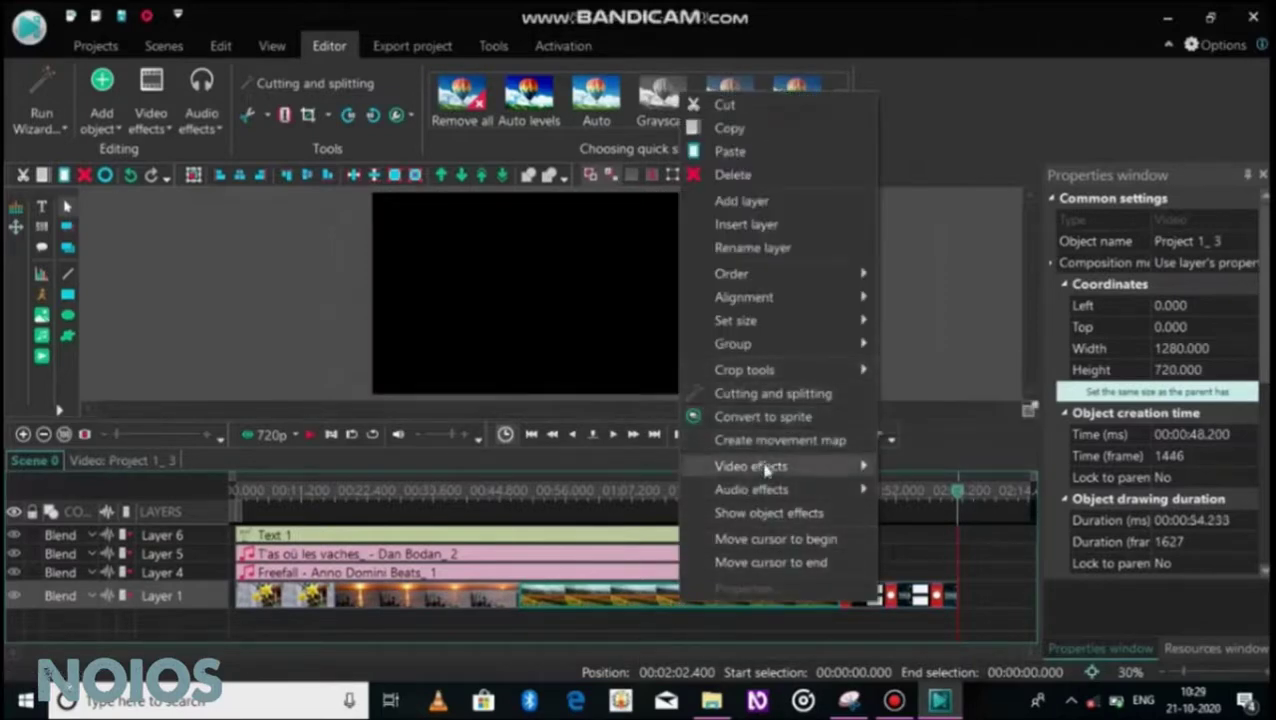
mouse_move(748, 468)
mouse_move(966, 518)
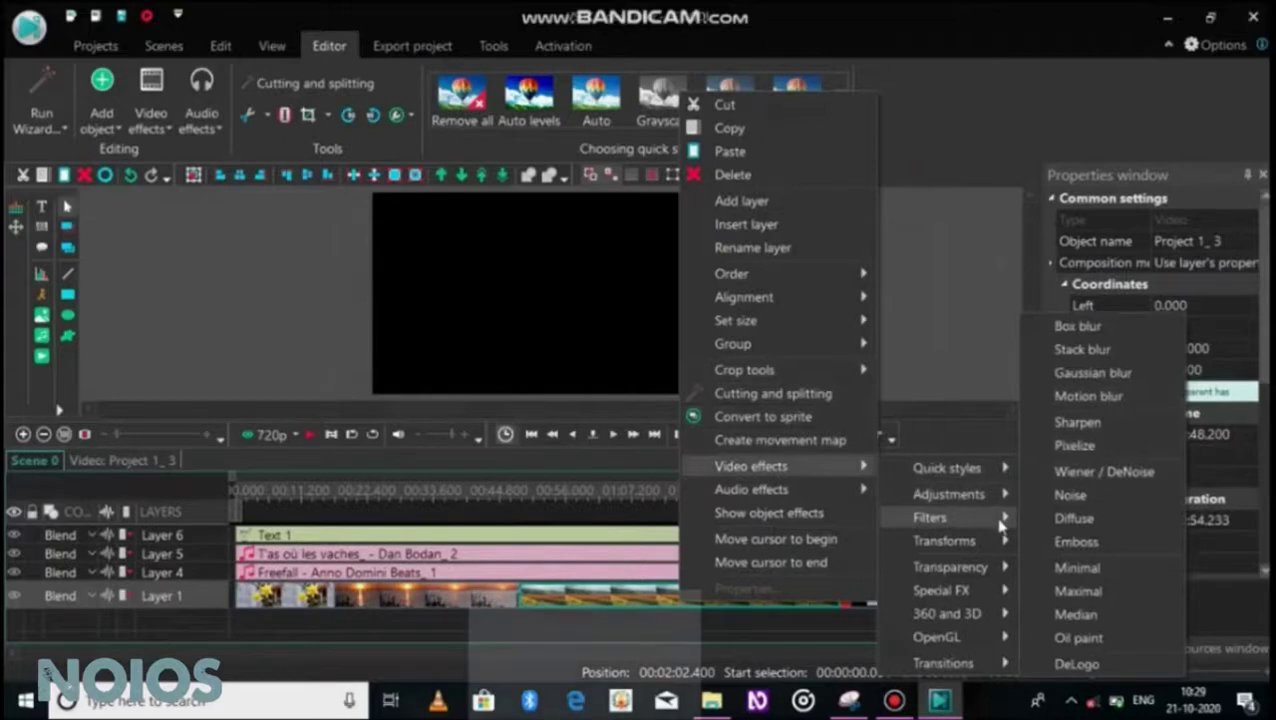
mouse_move(950, 469)
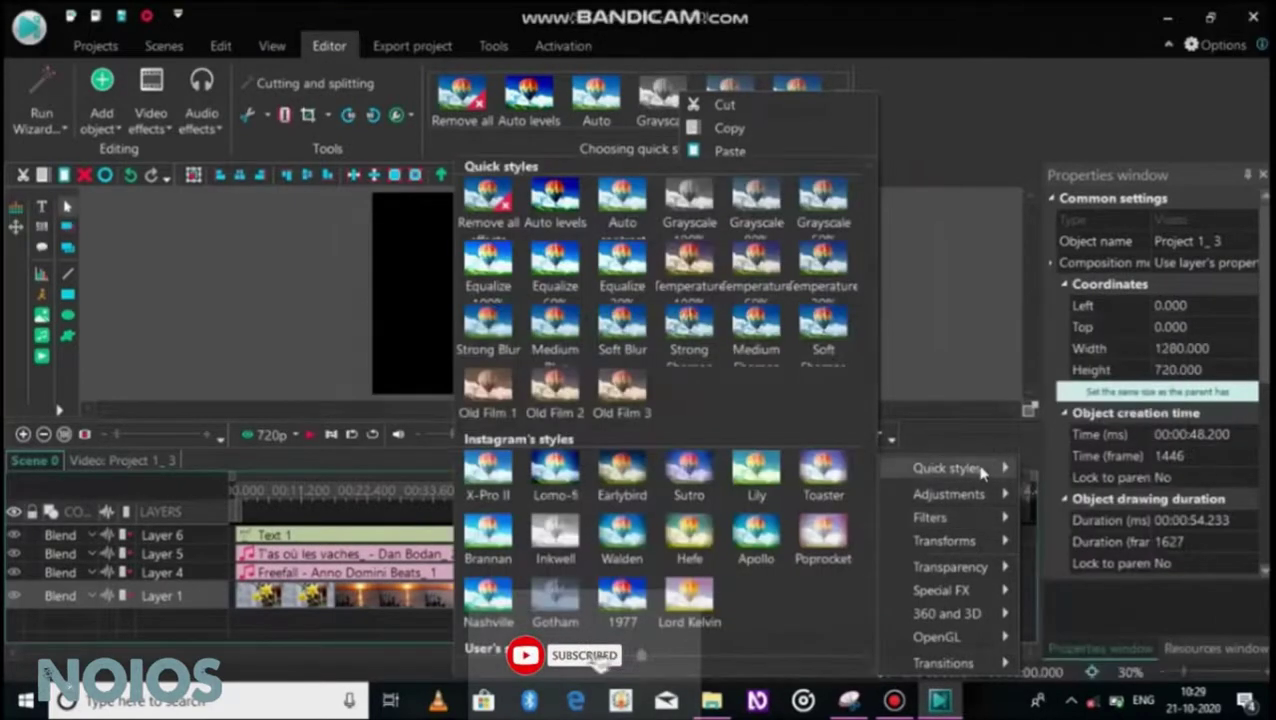
click(621, 390)
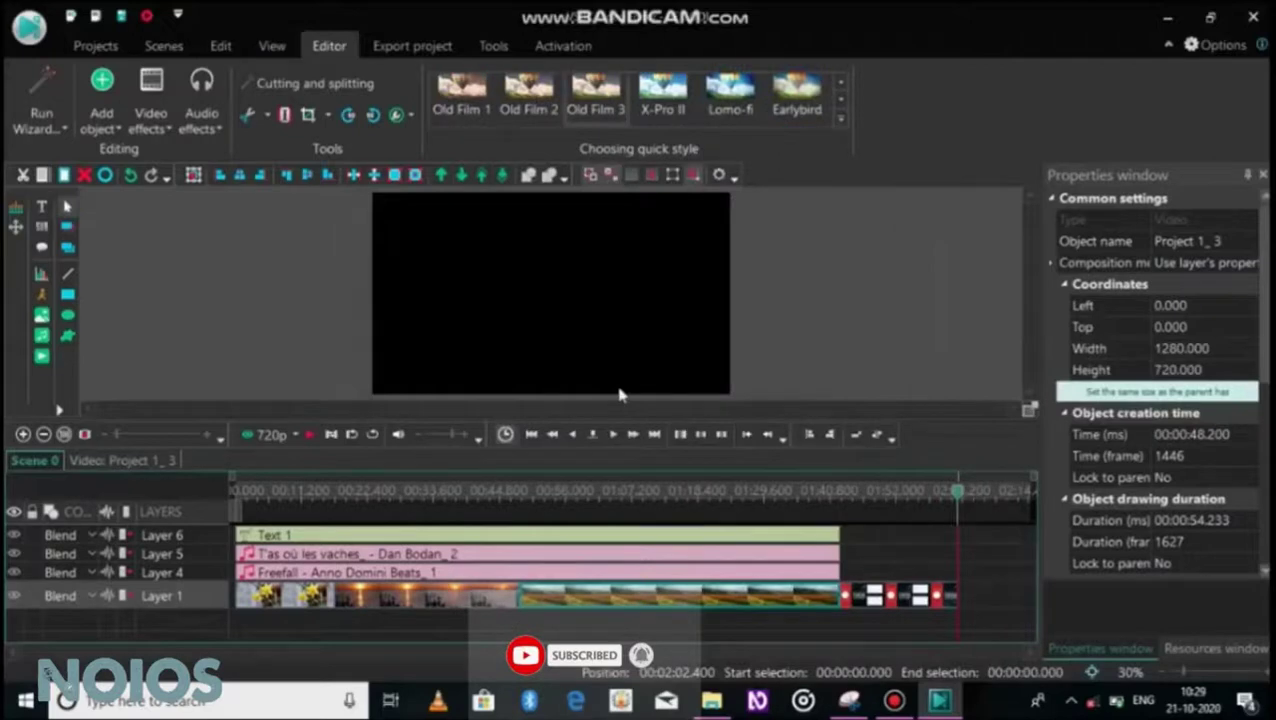
drag(957, 496, 560, 548)
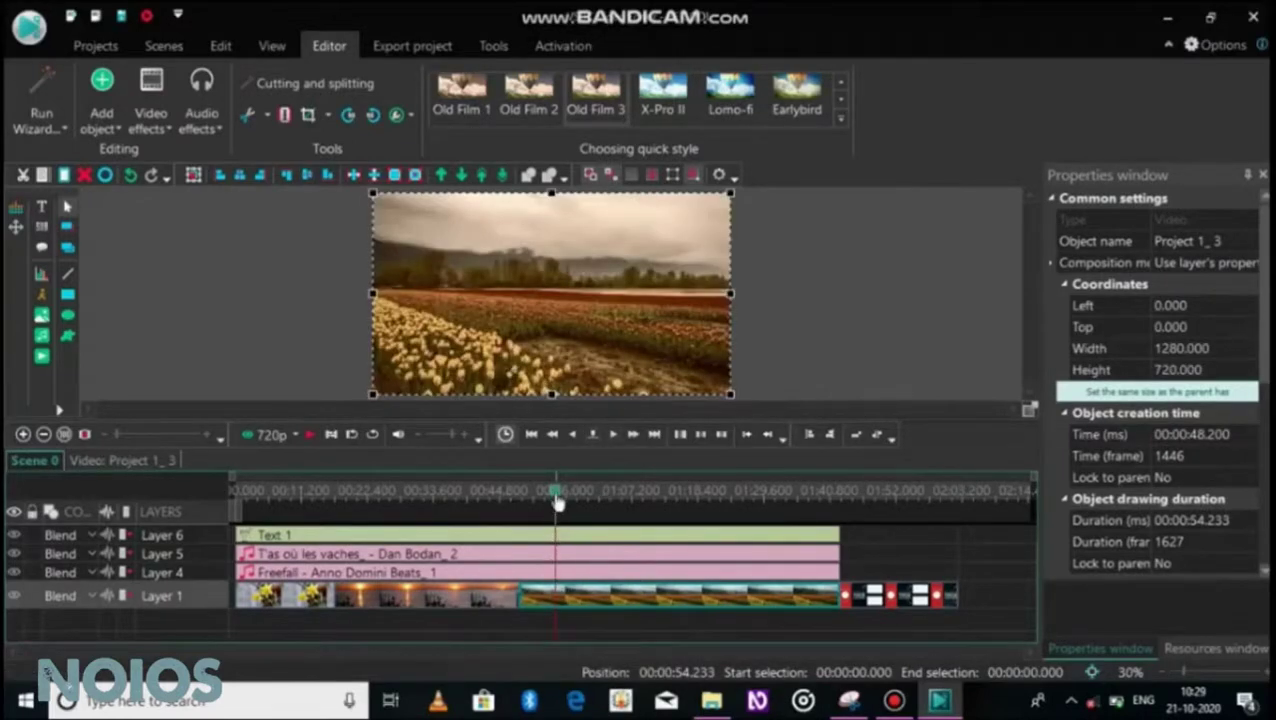
Preview the project from the start, checking the opening, the transitions between the clips and the beginning of the gg end clip
drag(558, 503, 213, 505)
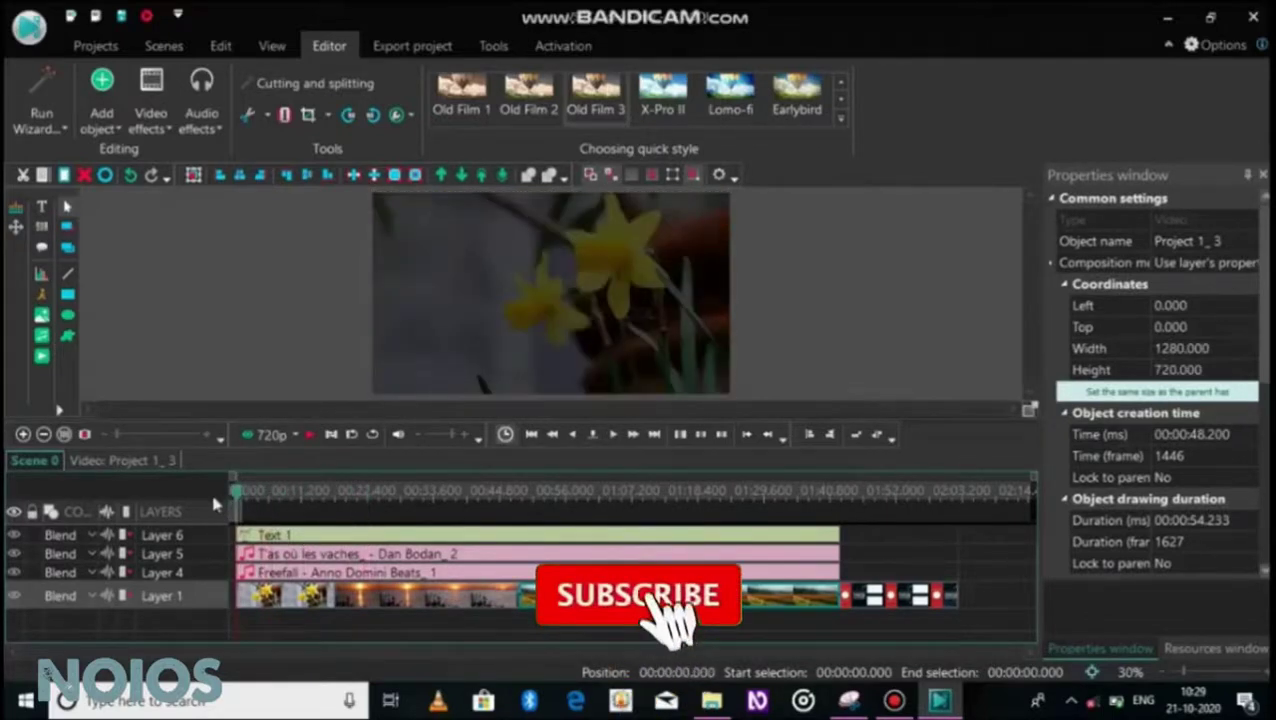
key(space)
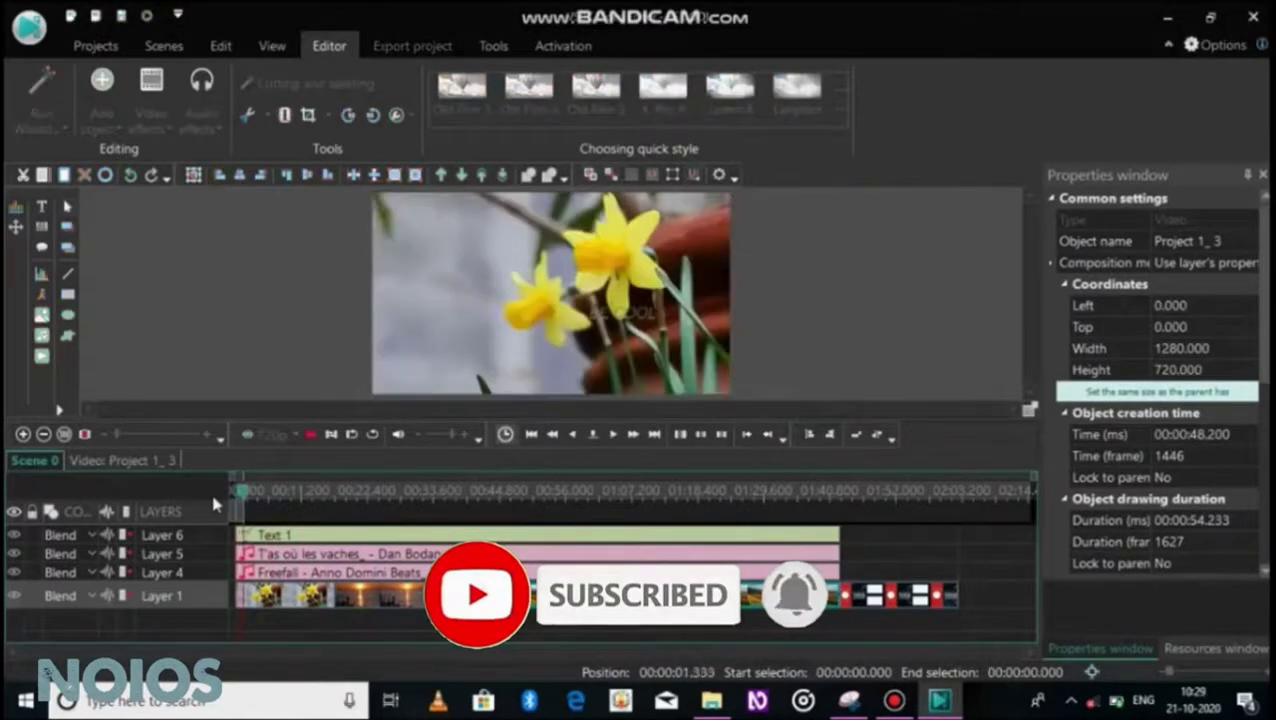
key(space)
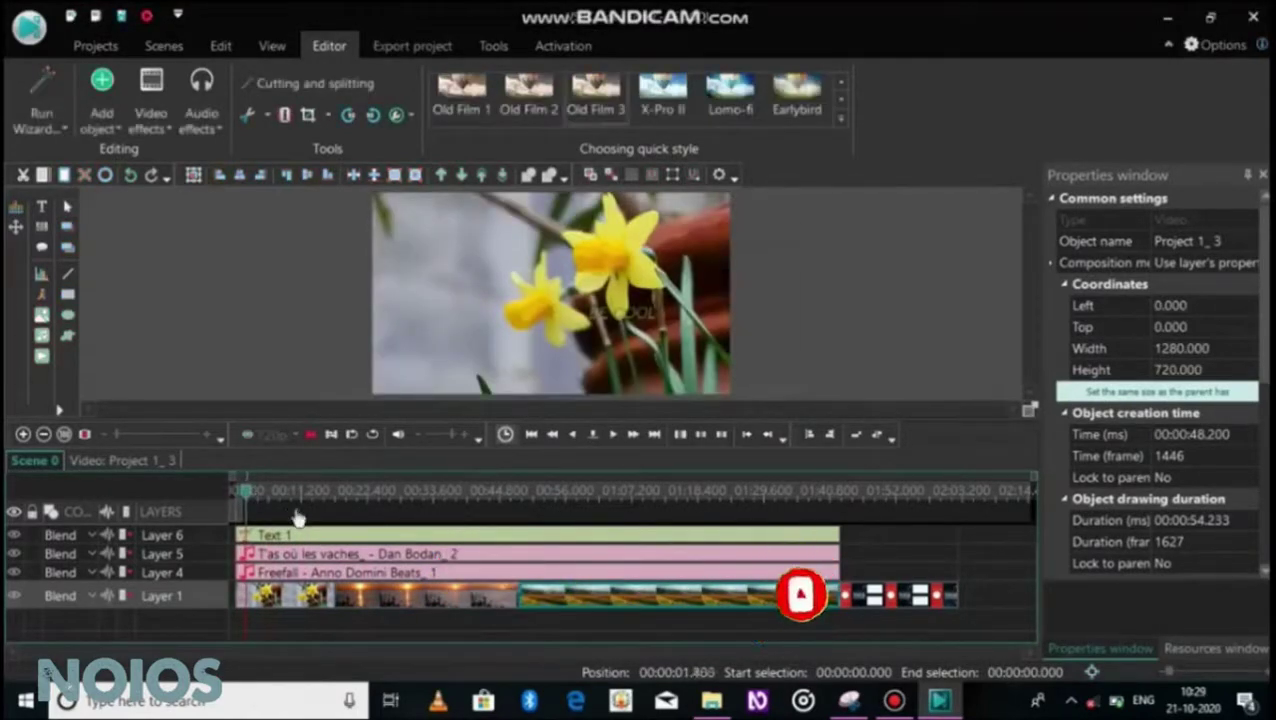
drag(247, 499, 322, 523)
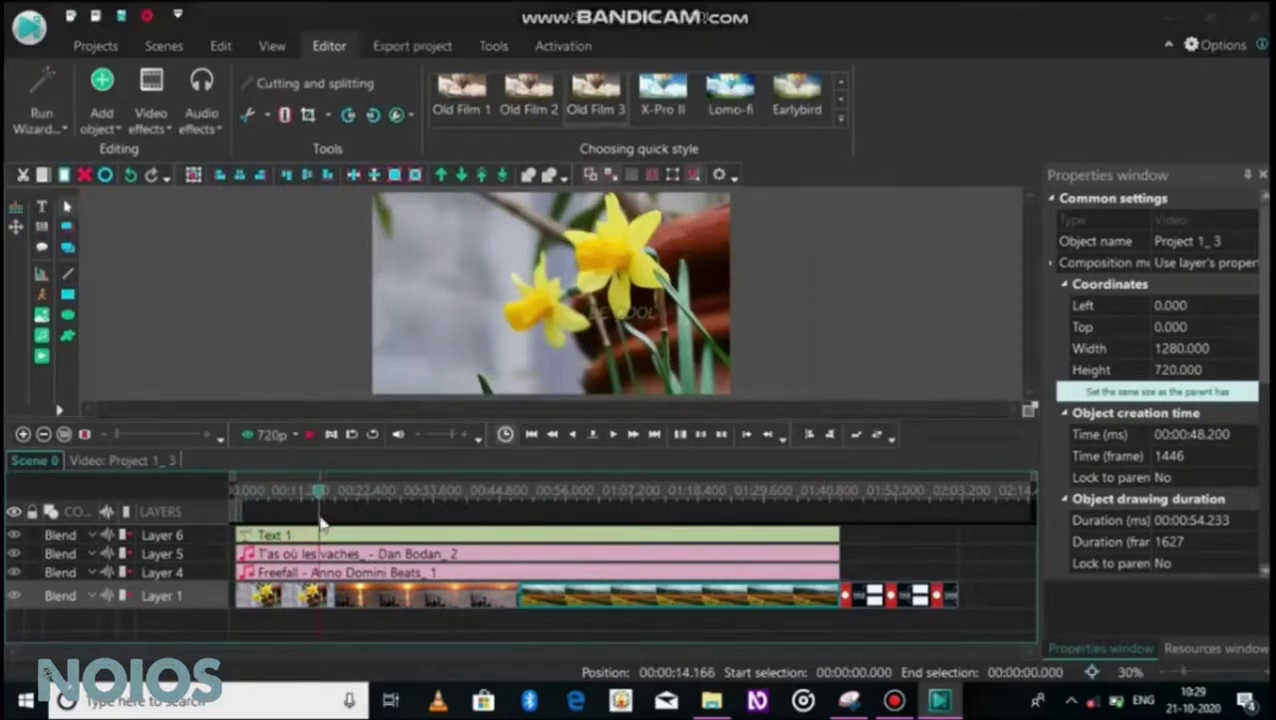
key(space)
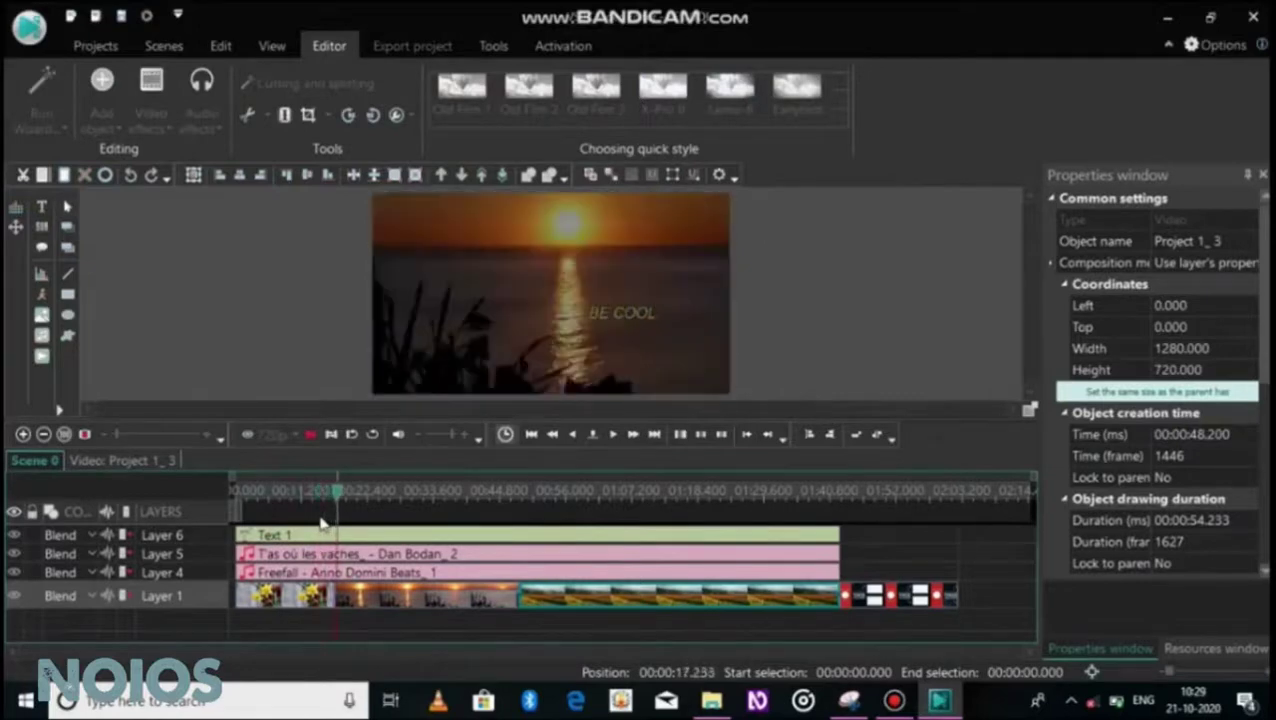
key(space)
drag(341, 497, 516, 522)
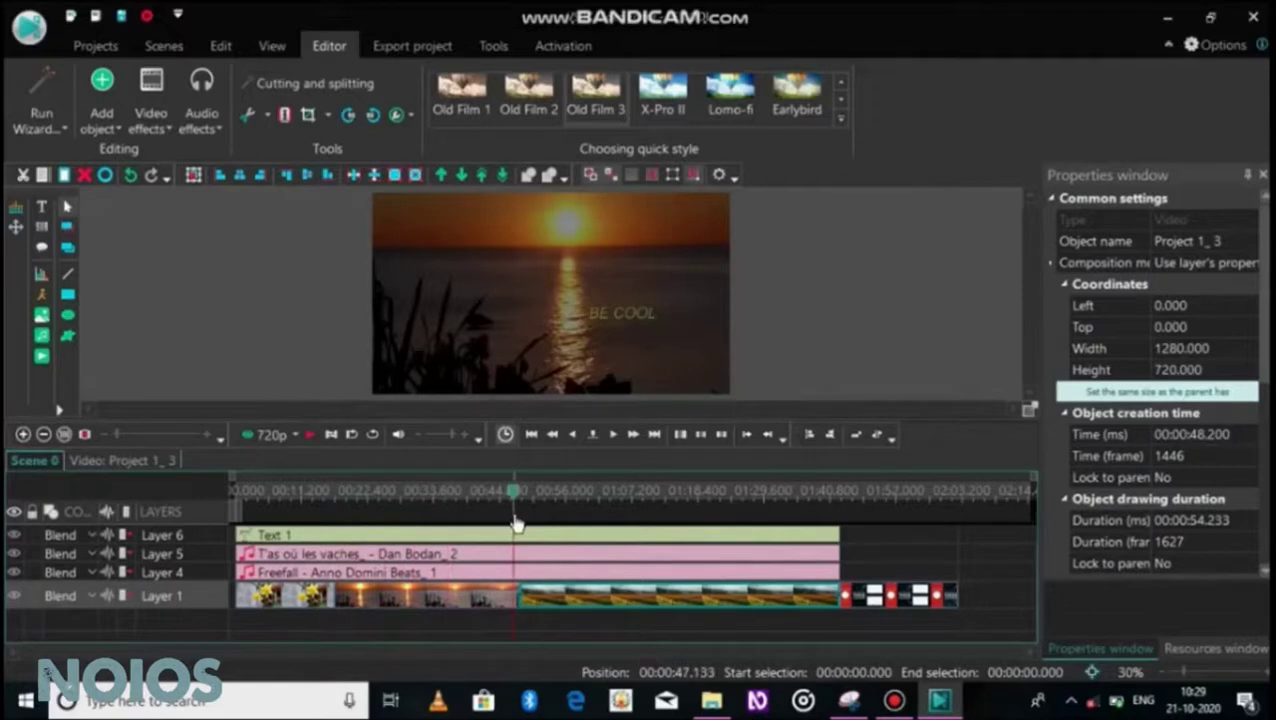
key(space)
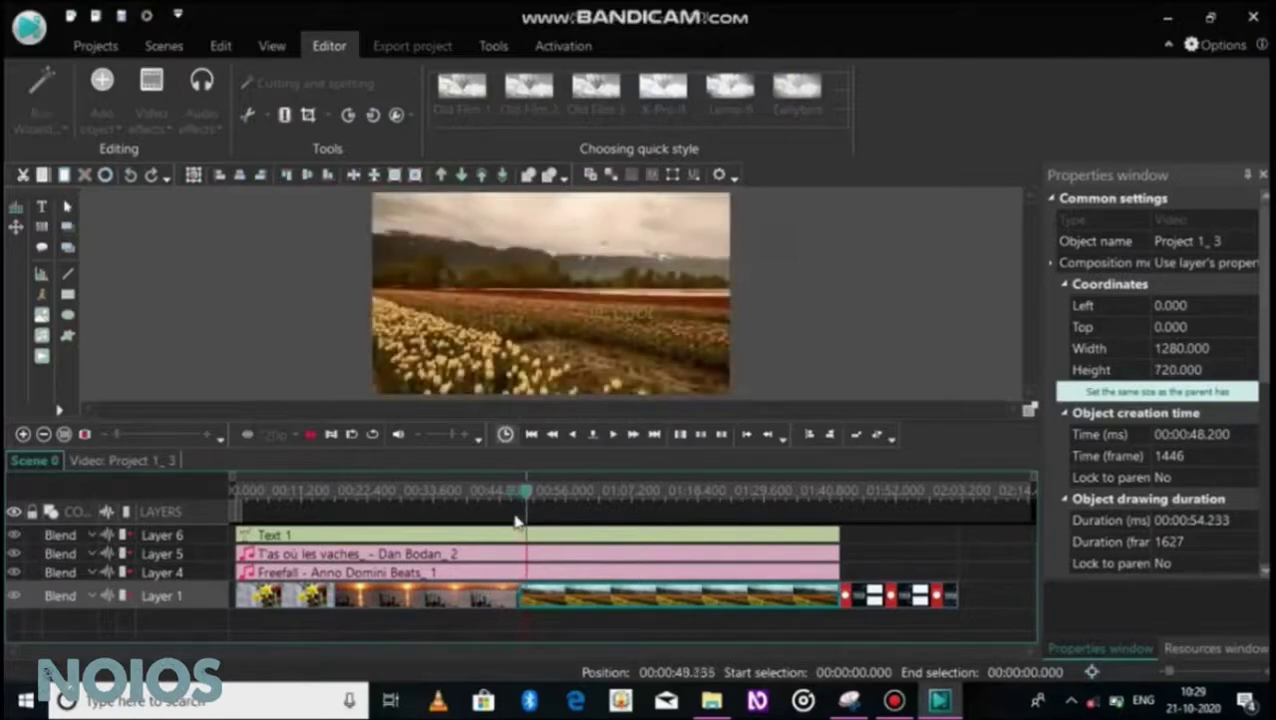
drag(535, 503, 857, 503)
click(836, 580)
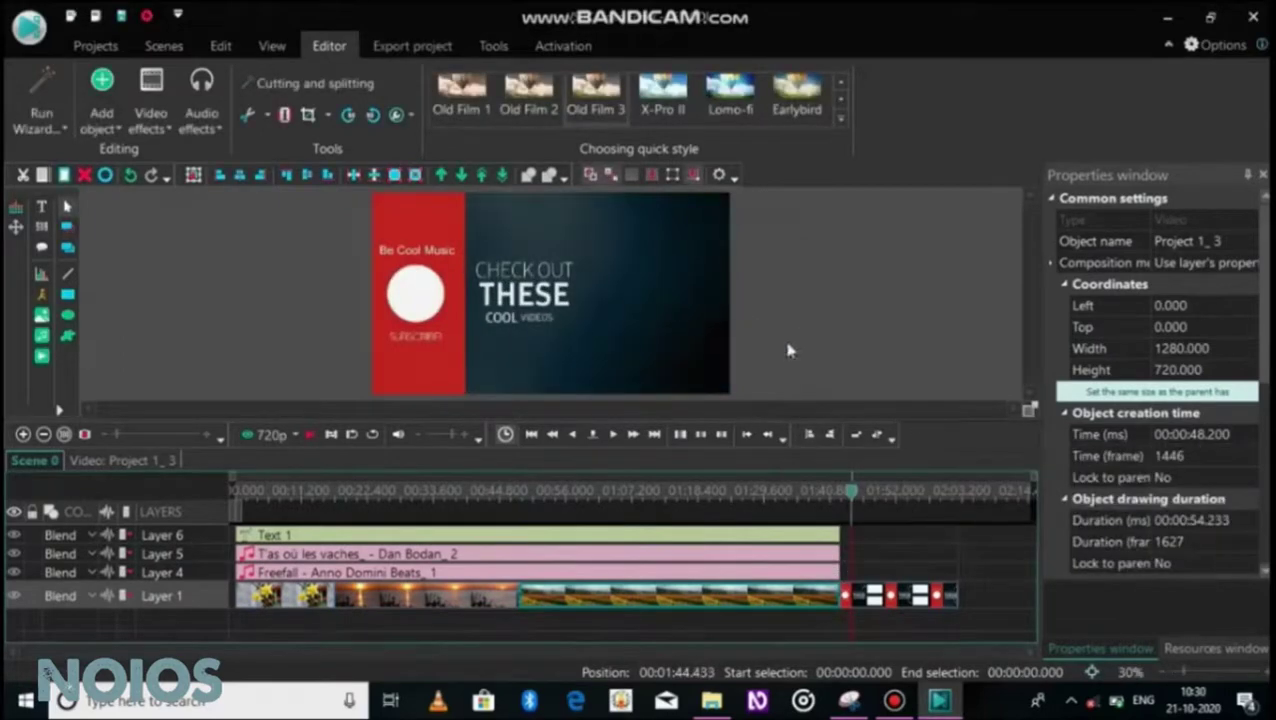
Set the project to export in AVI format, with the output file saved as BE COOL in the youtube folder on drive D
click(418, 48)
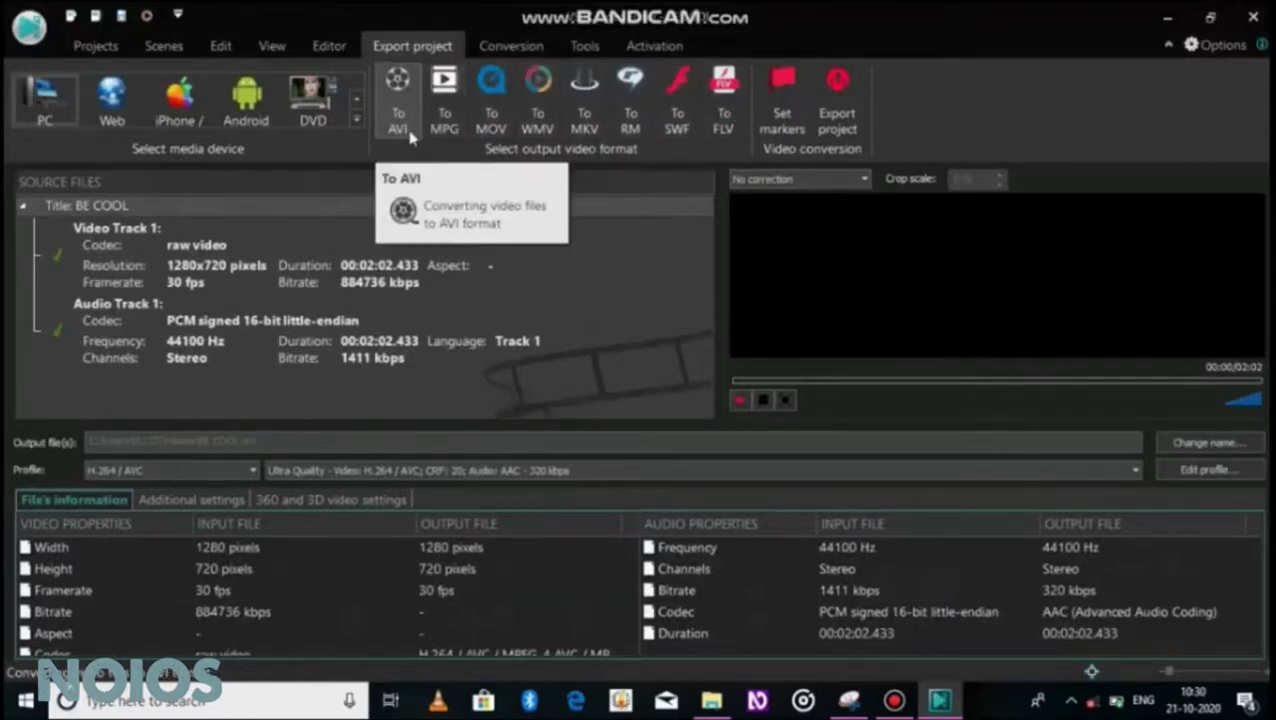
click(404, 134)
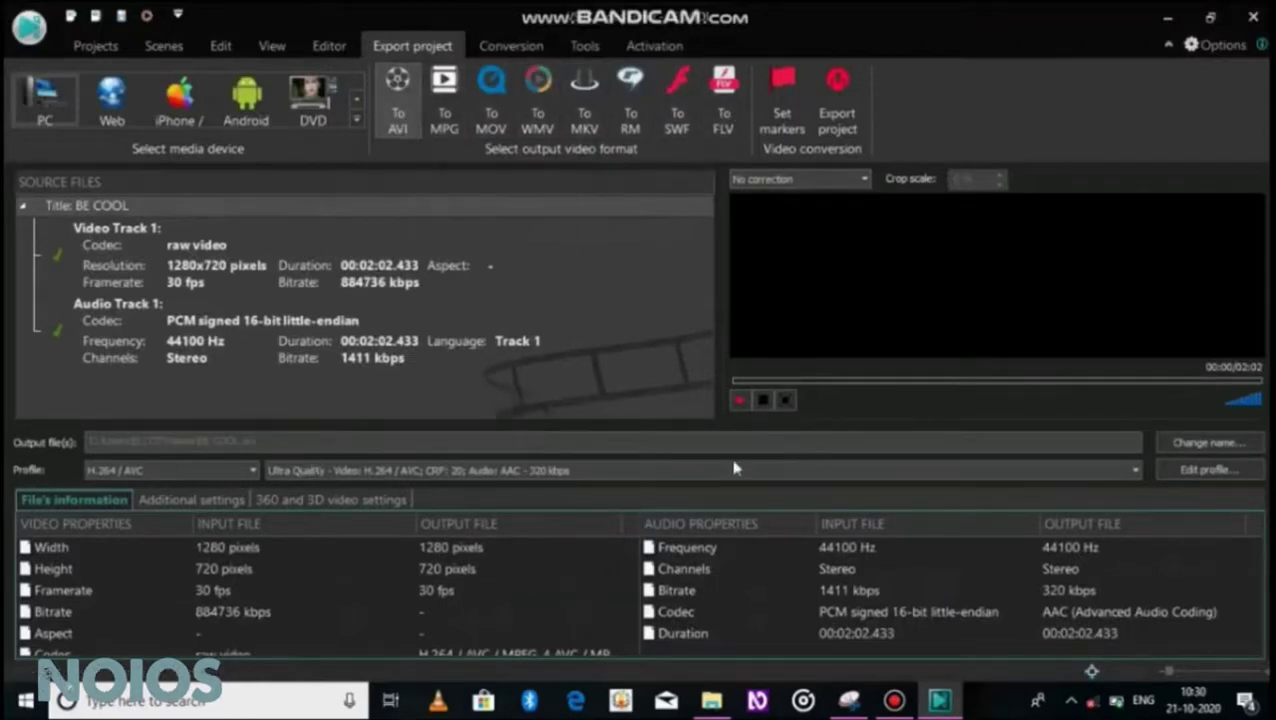
click(1165, 445)
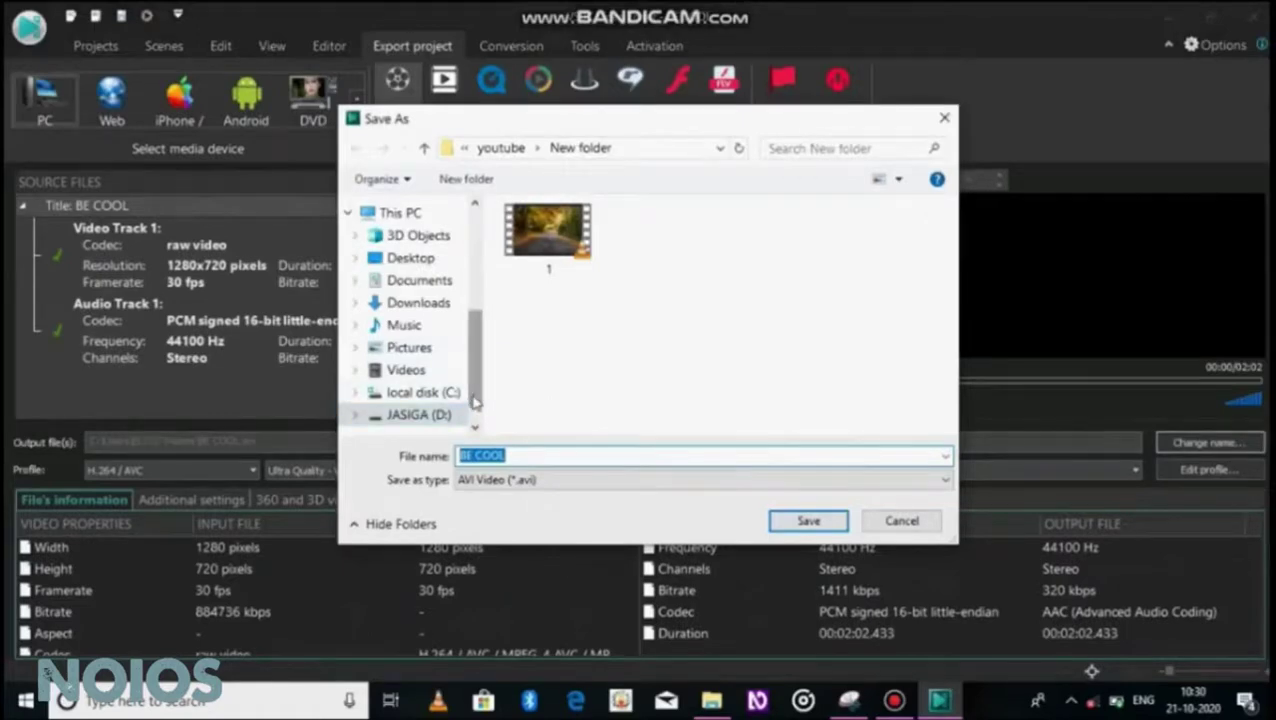
click(446, 418)
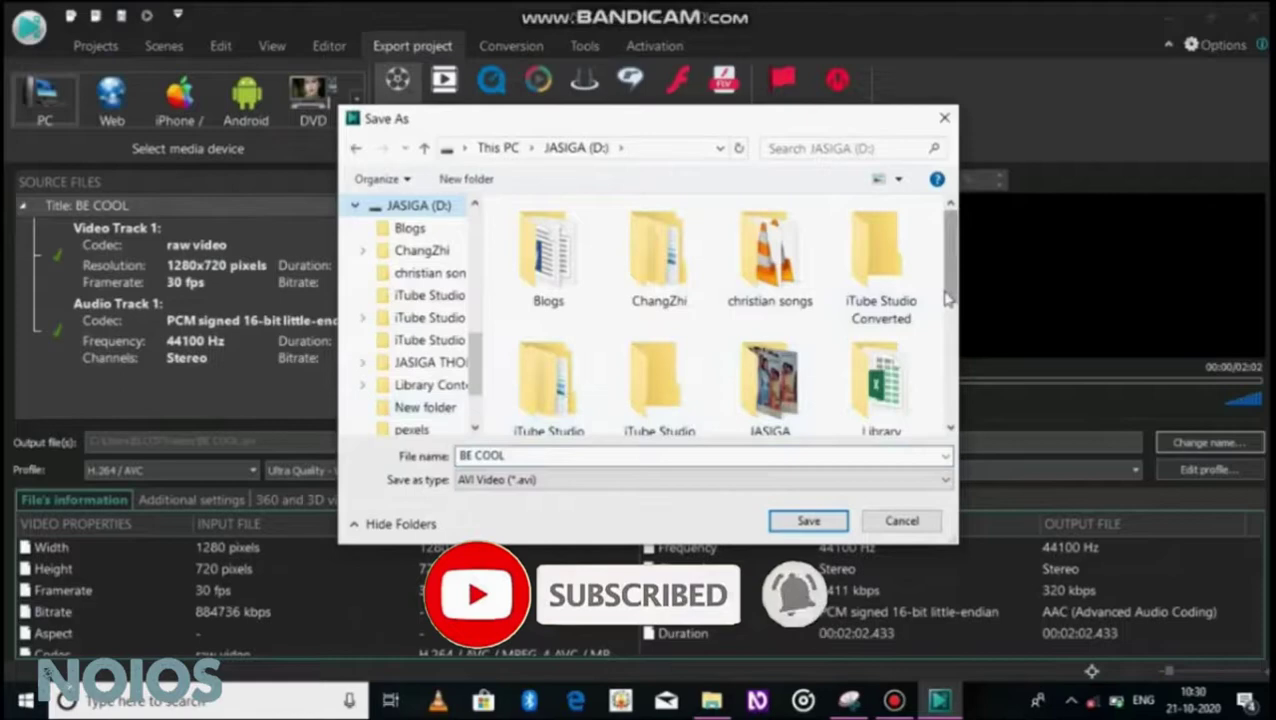
scroll(760, 300, down, 3)
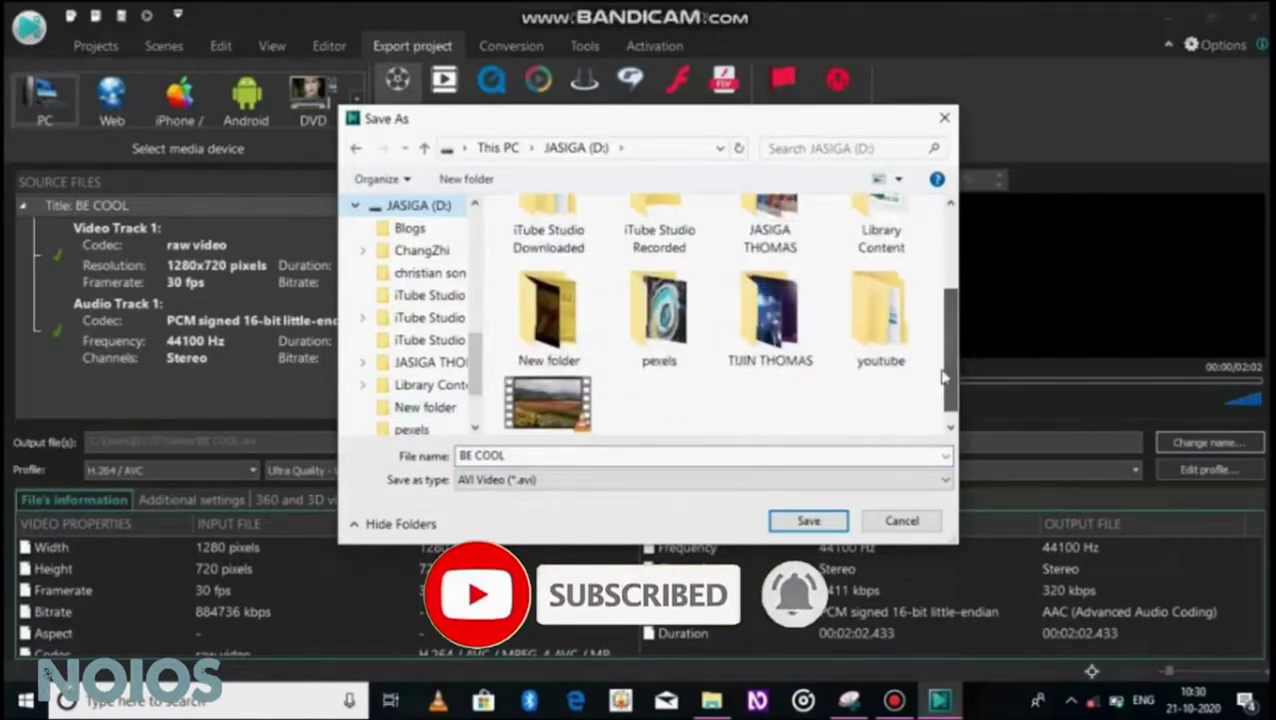
double_click(900, 360)
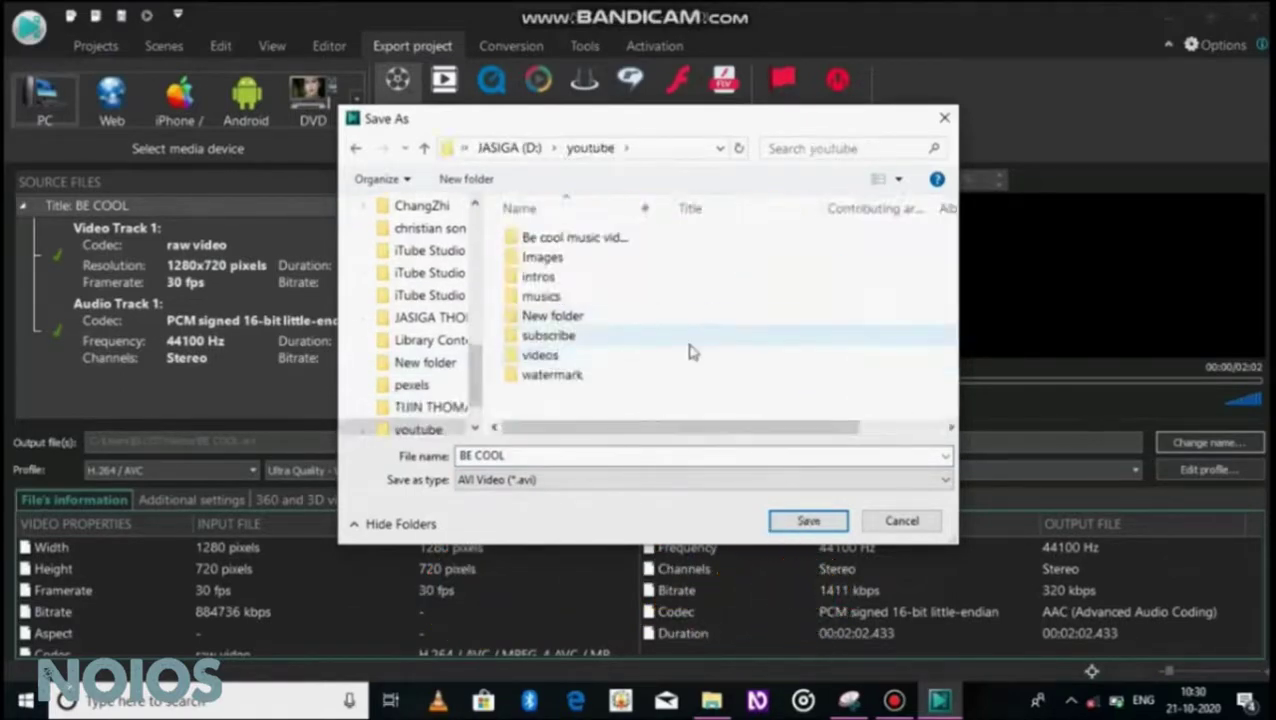
click(755, 457)
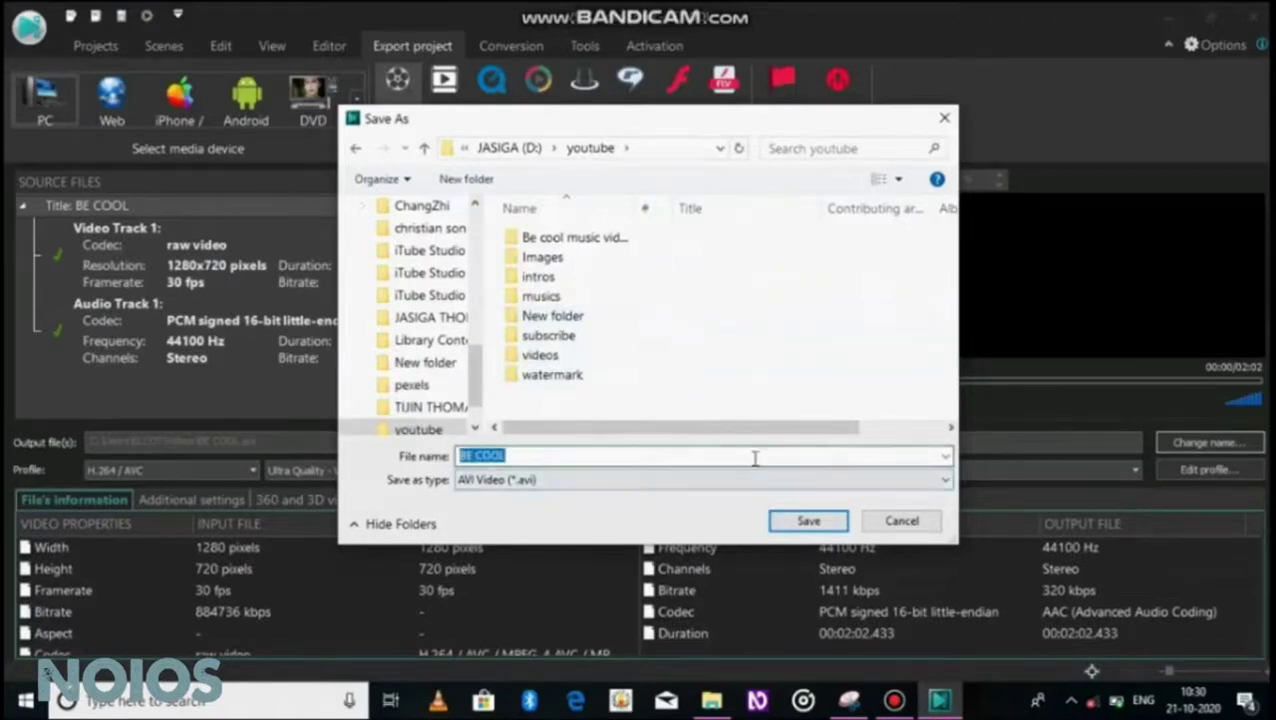
click(755, 457)
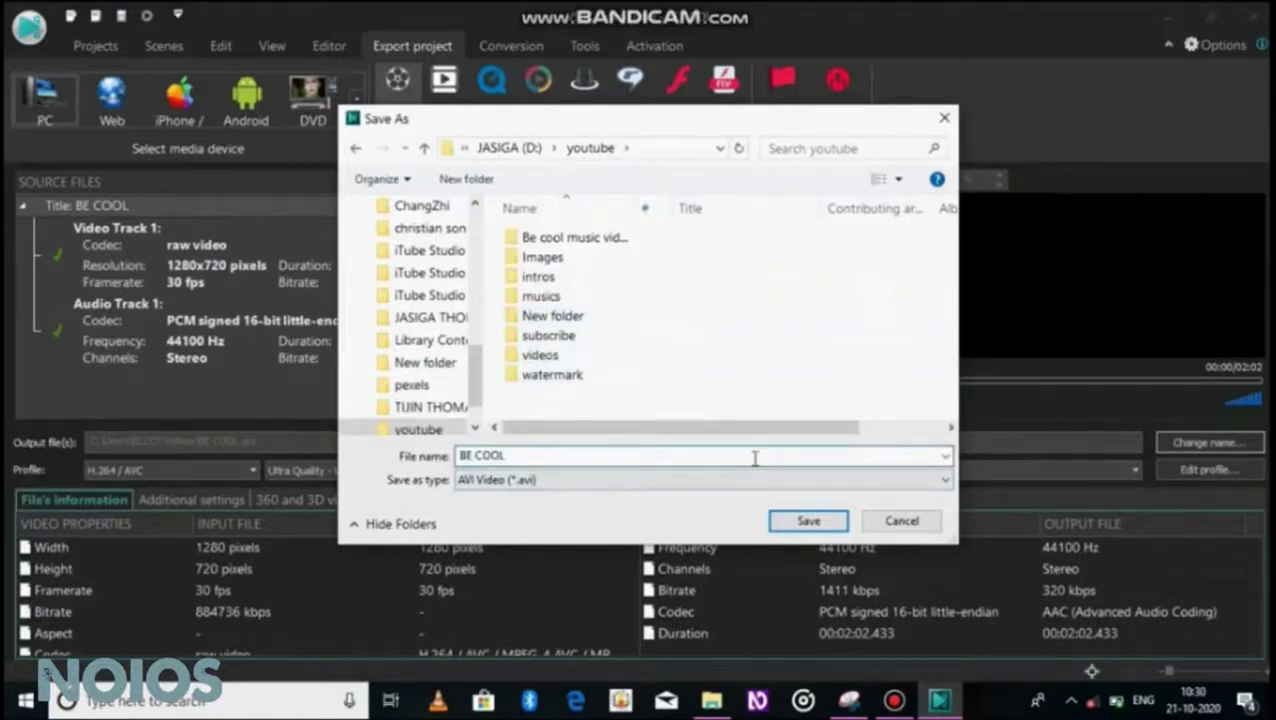
click(808, 521)
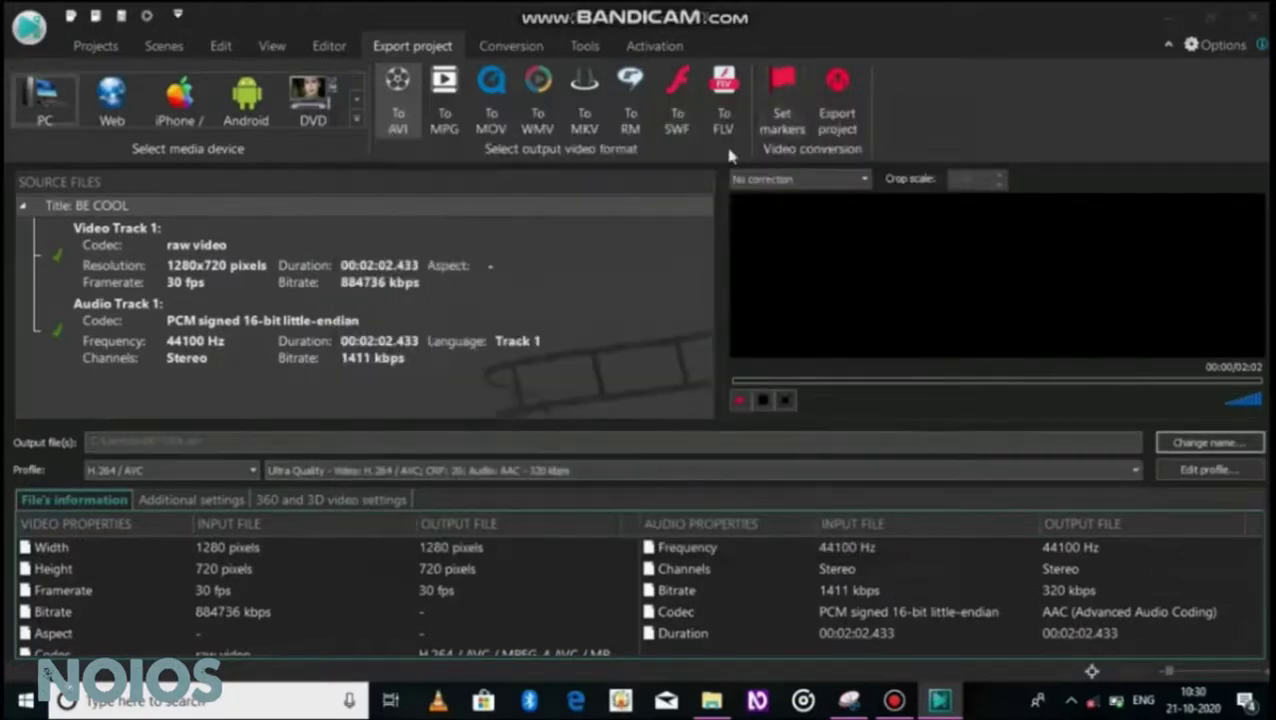
Start exporting the project, continuing without the premium features
click(840, 100)
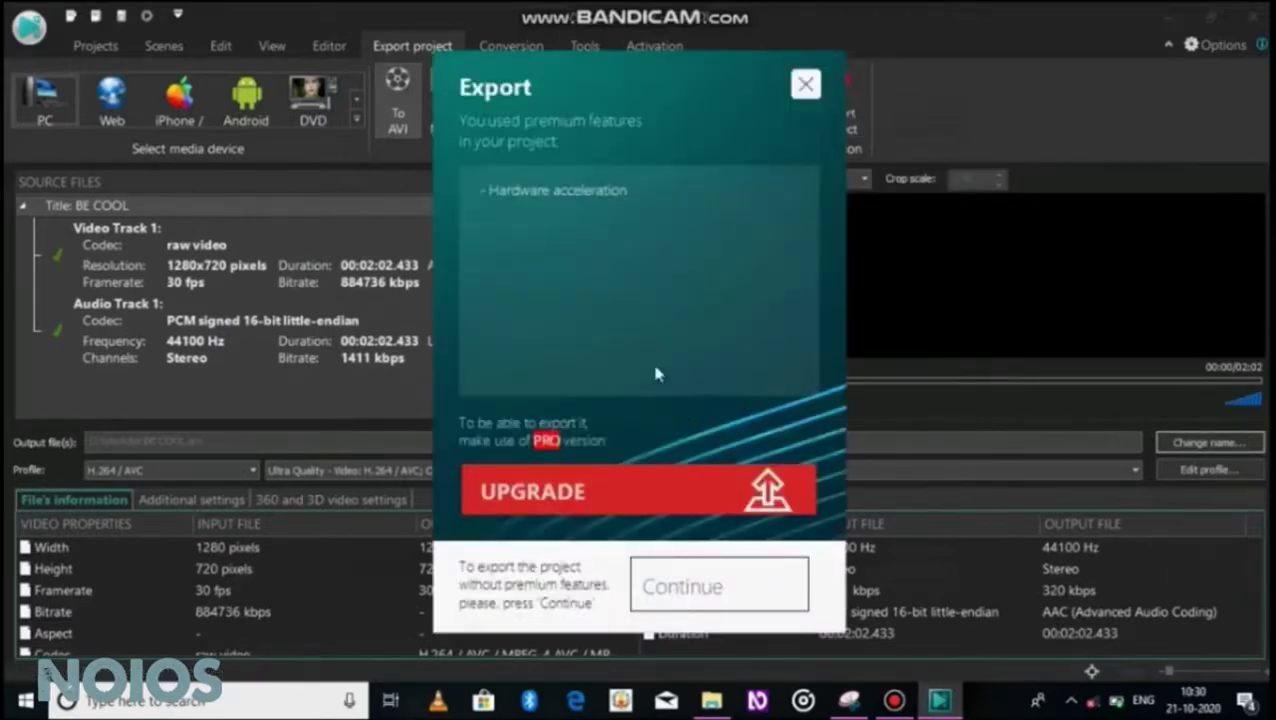
click(694, 598)
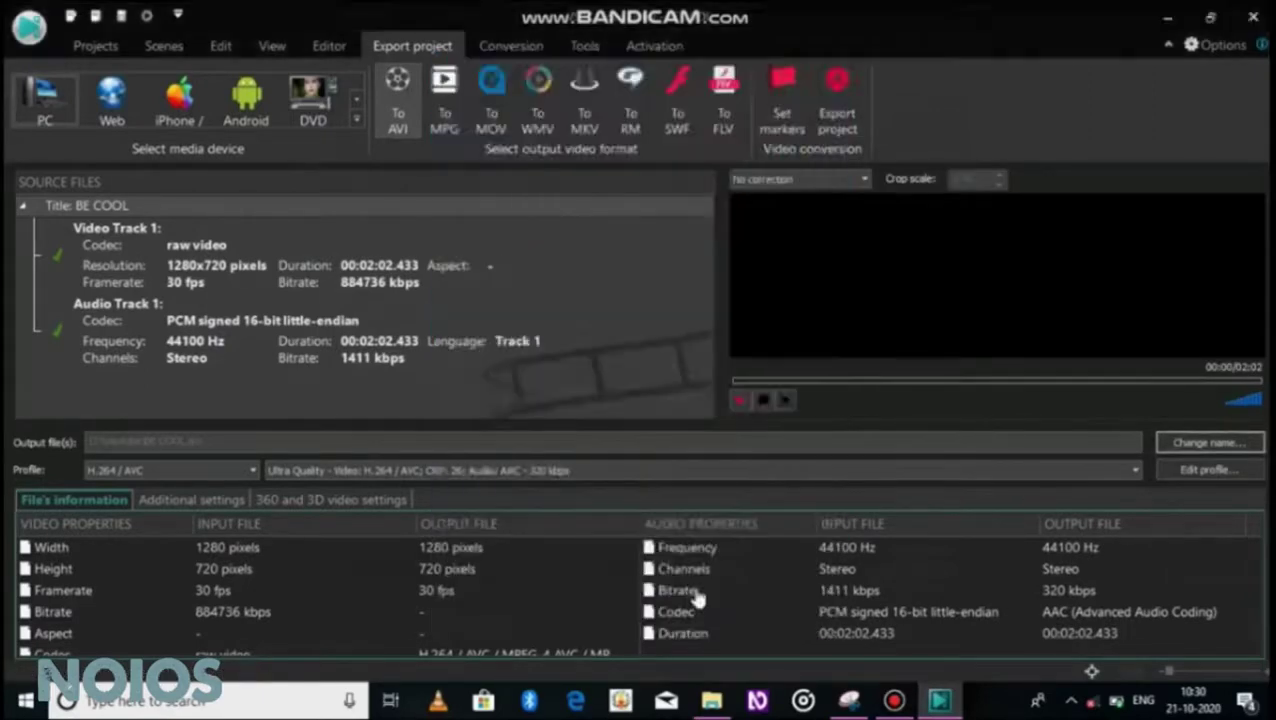